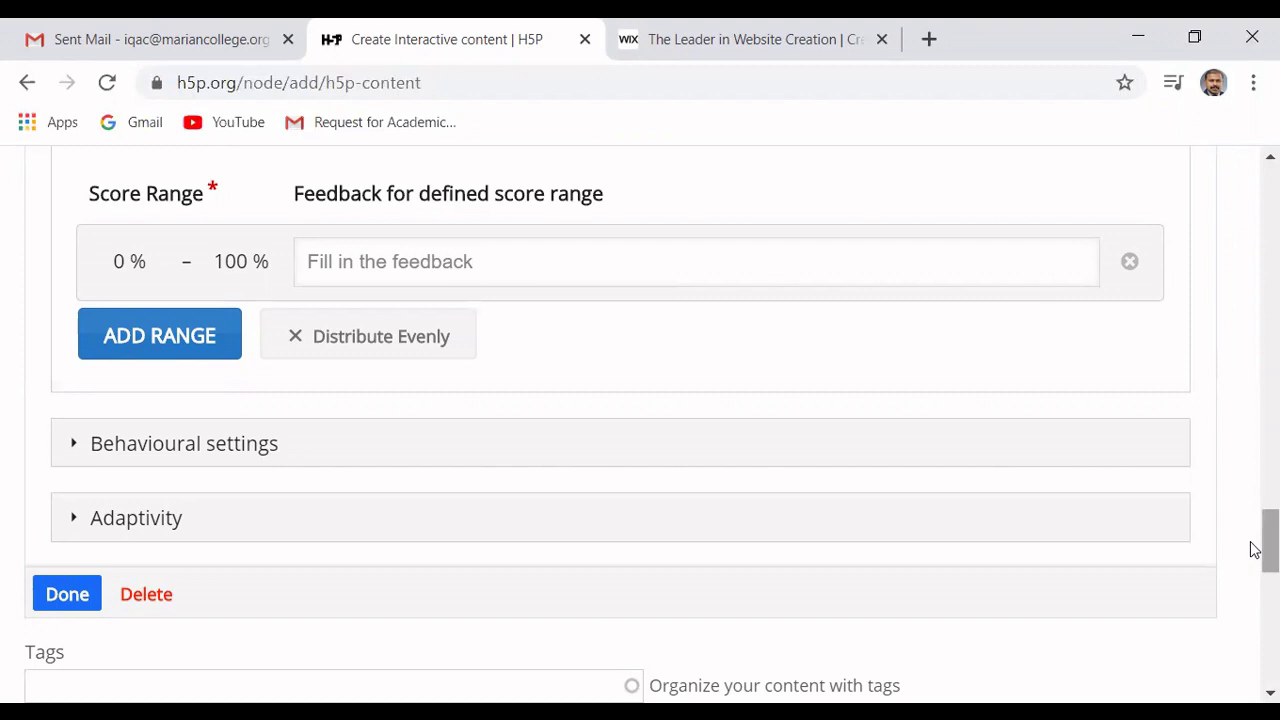
- Expand the multiple-choice question's Behavioural settings and Adaptivity sections and review their options along with the Overall Feedback ranges
scroll(1255, 527, "up", 2)
left_click_drag(1255, 527, 1255, 537)
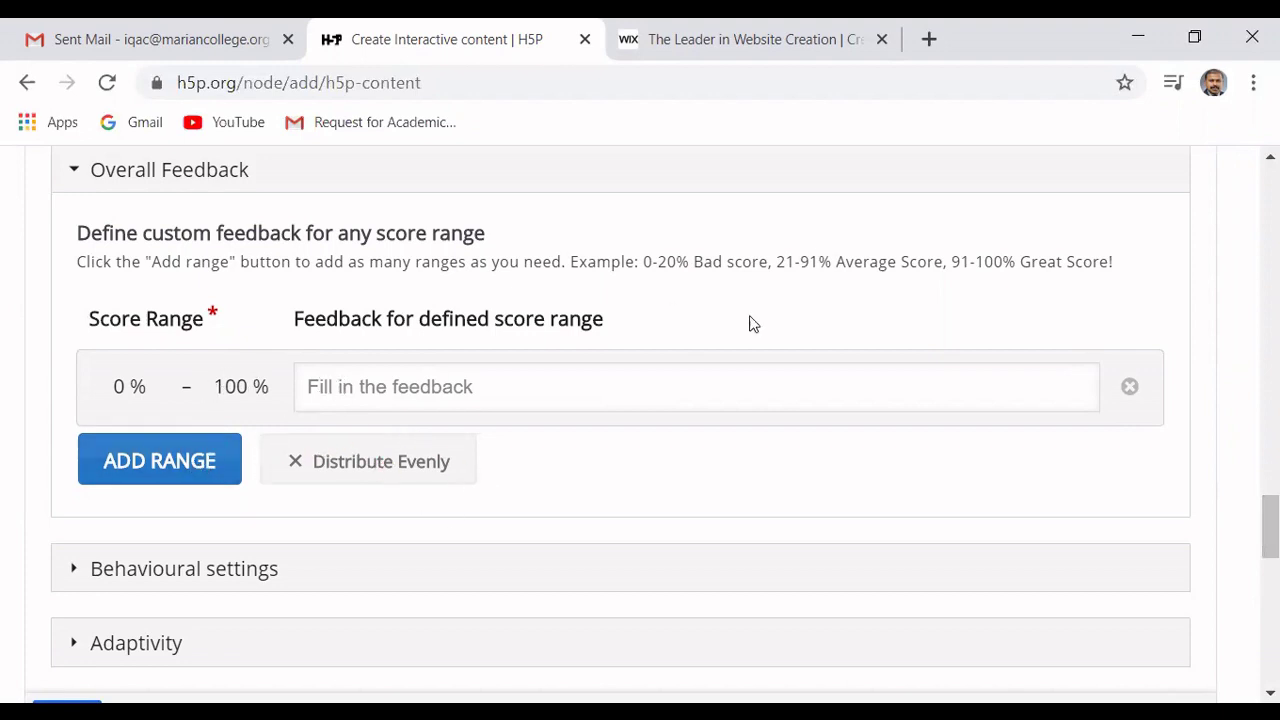
left_click_drag(1255, 545, 1257, 563)
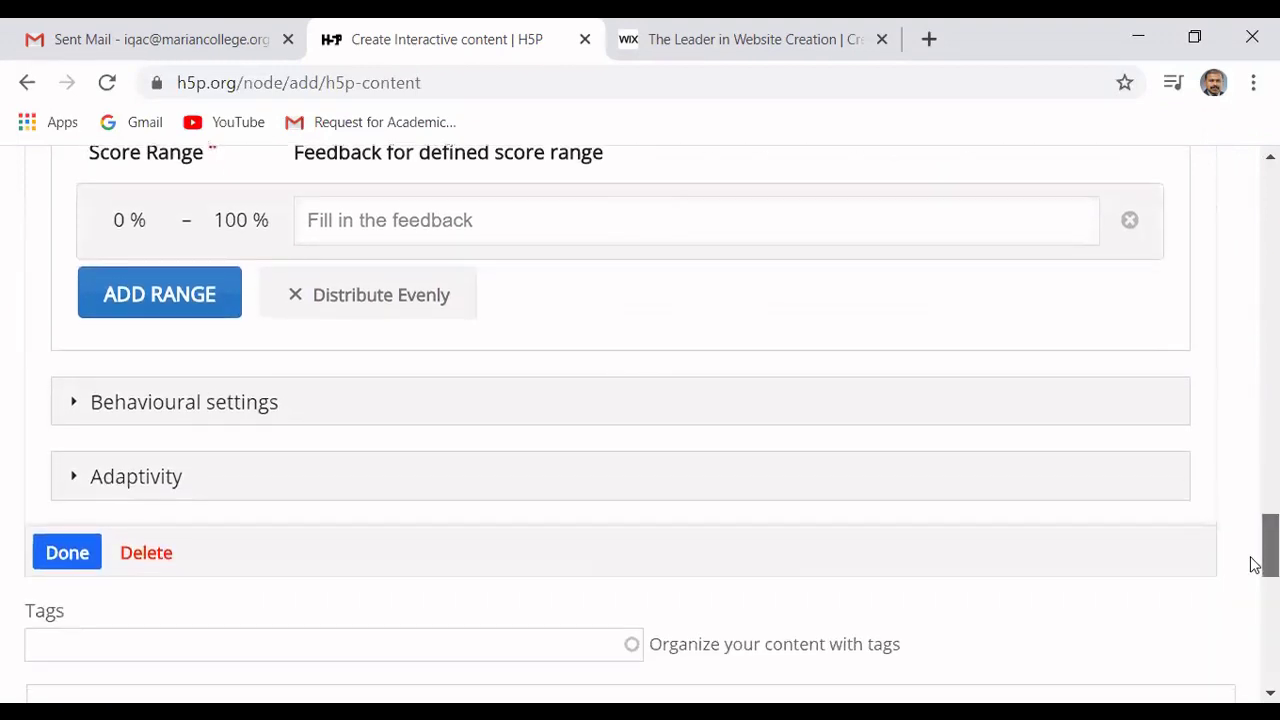
left_click(173, 417)
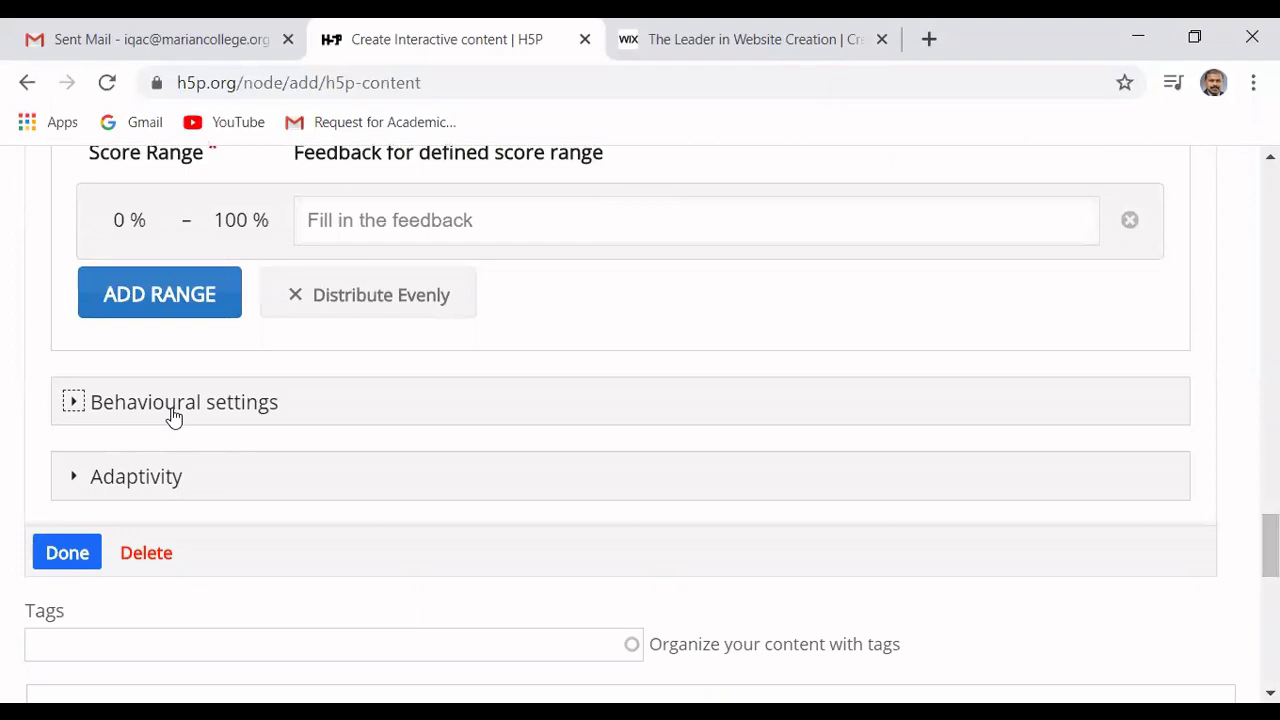
left_click_drag(1255, 497, 1255, 576)
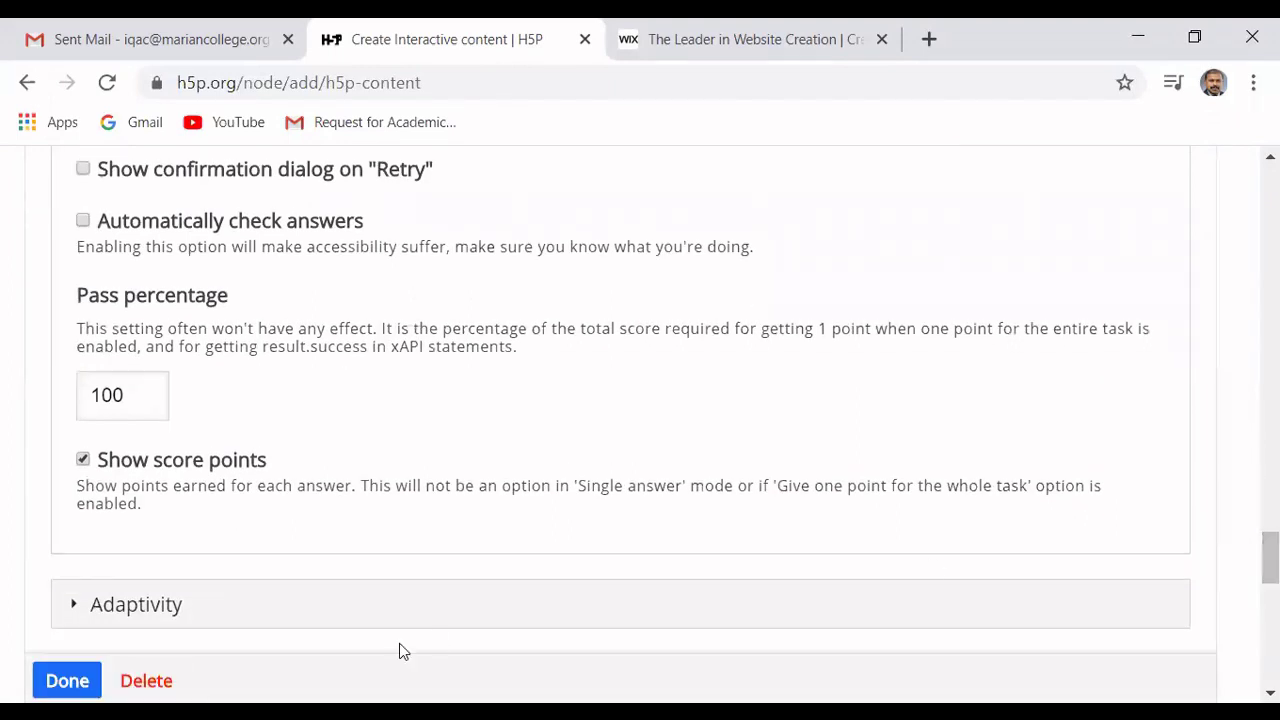
left_click(237, 603)
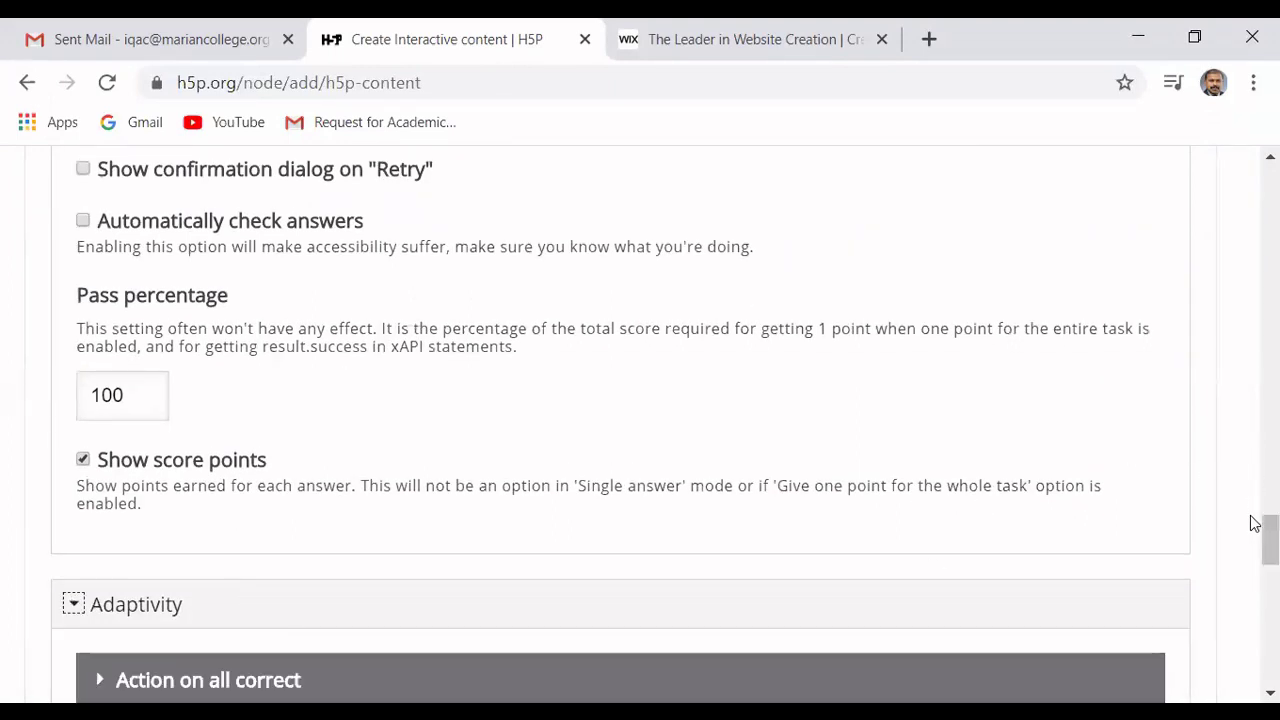
left_click_drag(1257, 534, 1255, 572)
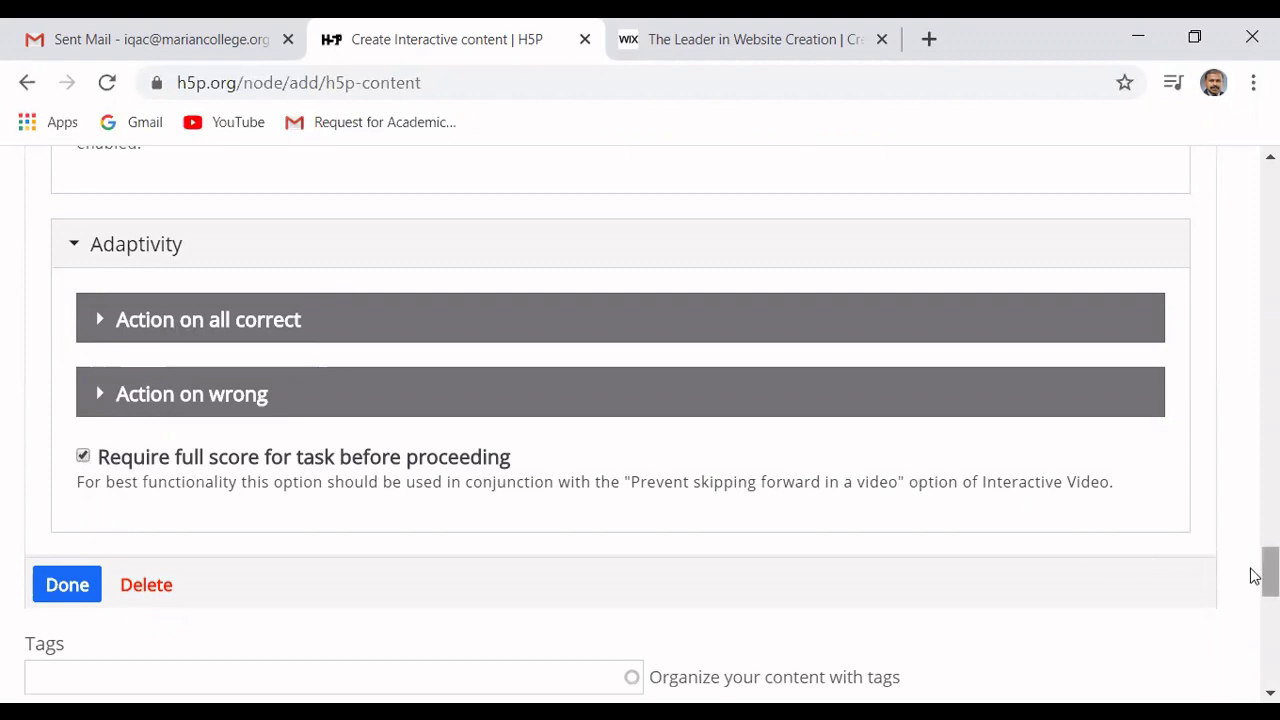
- Check the question's Pause video and full-score requirement settings, and finish editing the multiple-choice interaction
left_click_drag(1254, 578, 1255, 250)
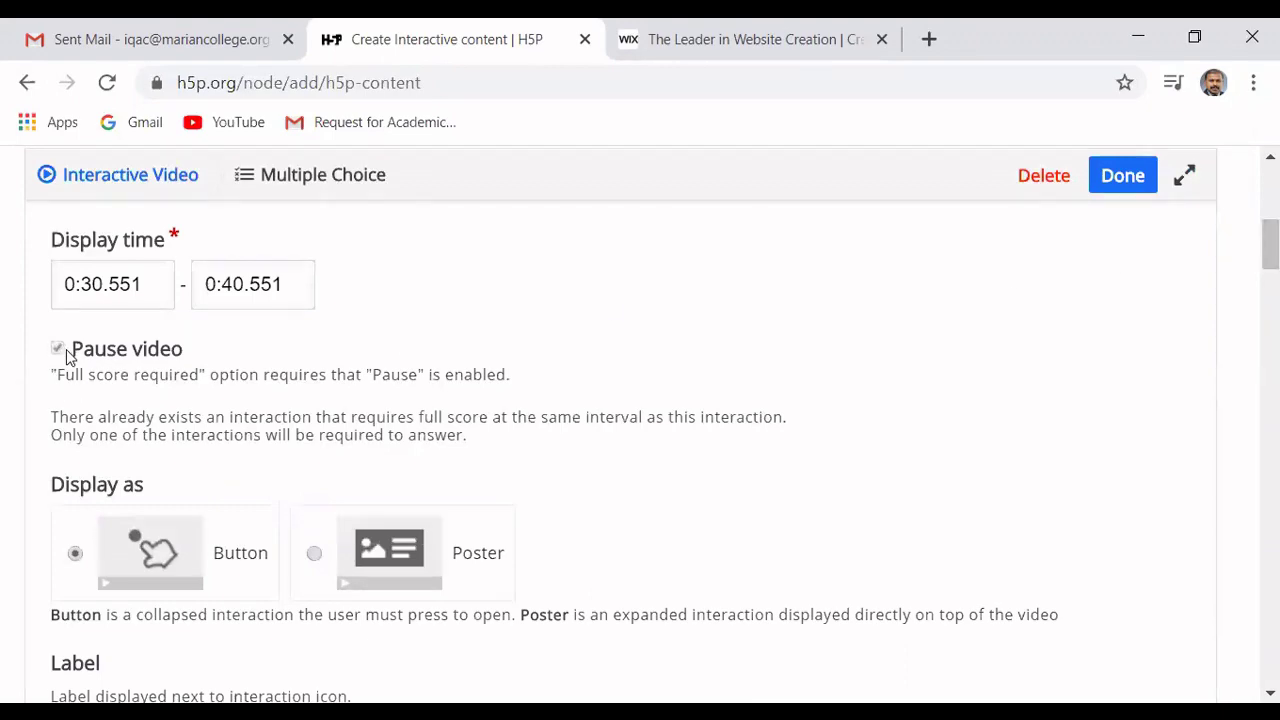
left_click_drag(1255, 258, 1252, 570)
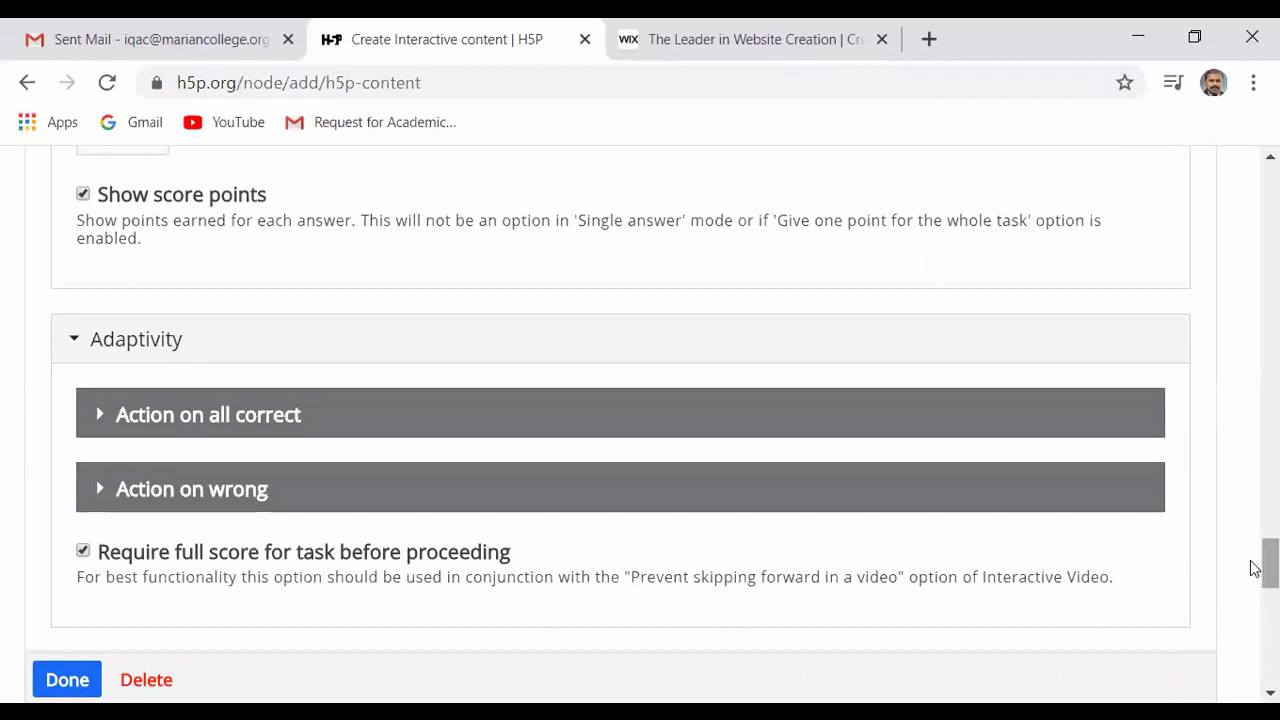
left_click_drag(1255, 567, 1255, 577)
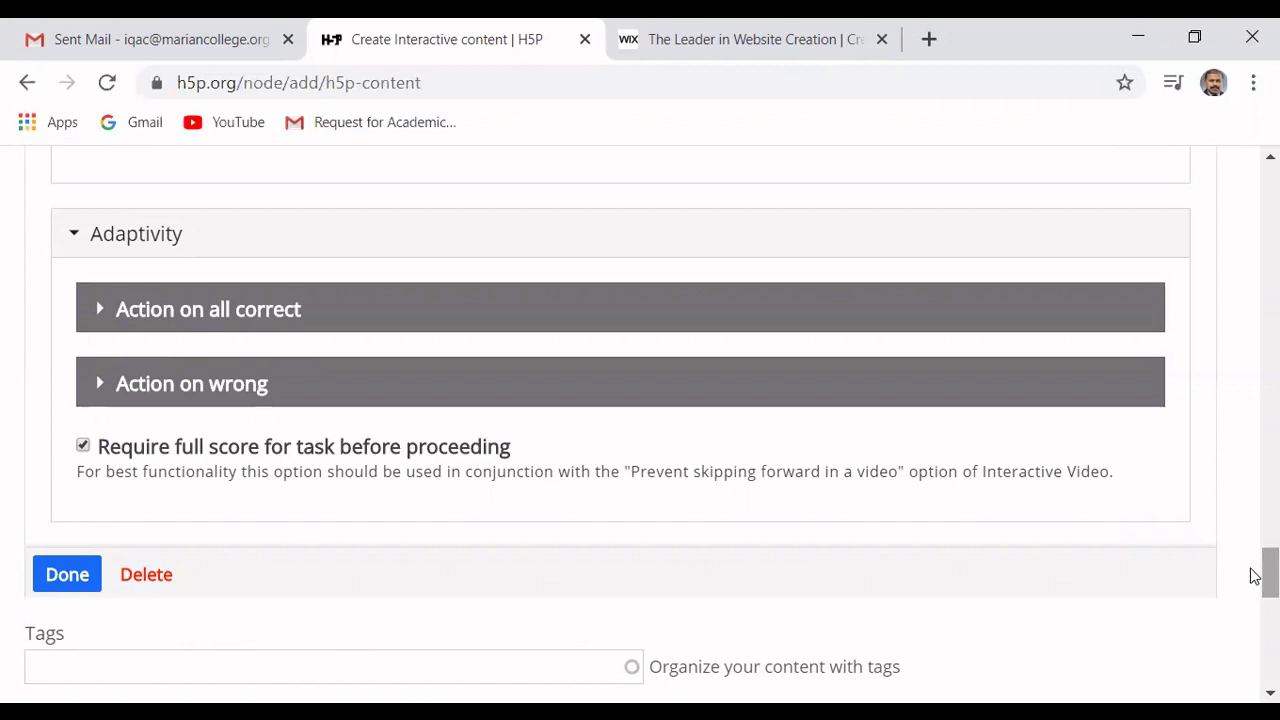
left_click(67, 577)
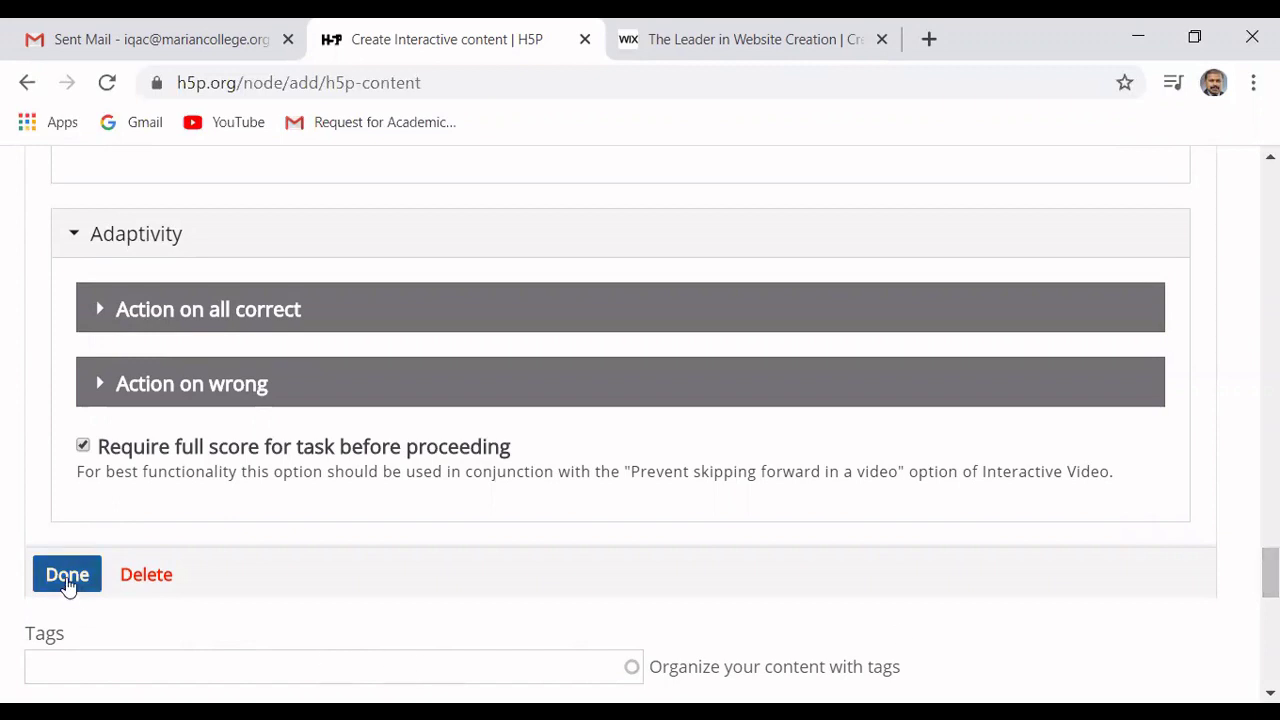
- Play the video on to about 0:38 for the next interaction
mouse_move(1251, 354)
left_mouse_down()
mouse_move(1253, 400)
mouse_move(1251, 337)
mouse_move(1254, 350)
left_mouse_up()
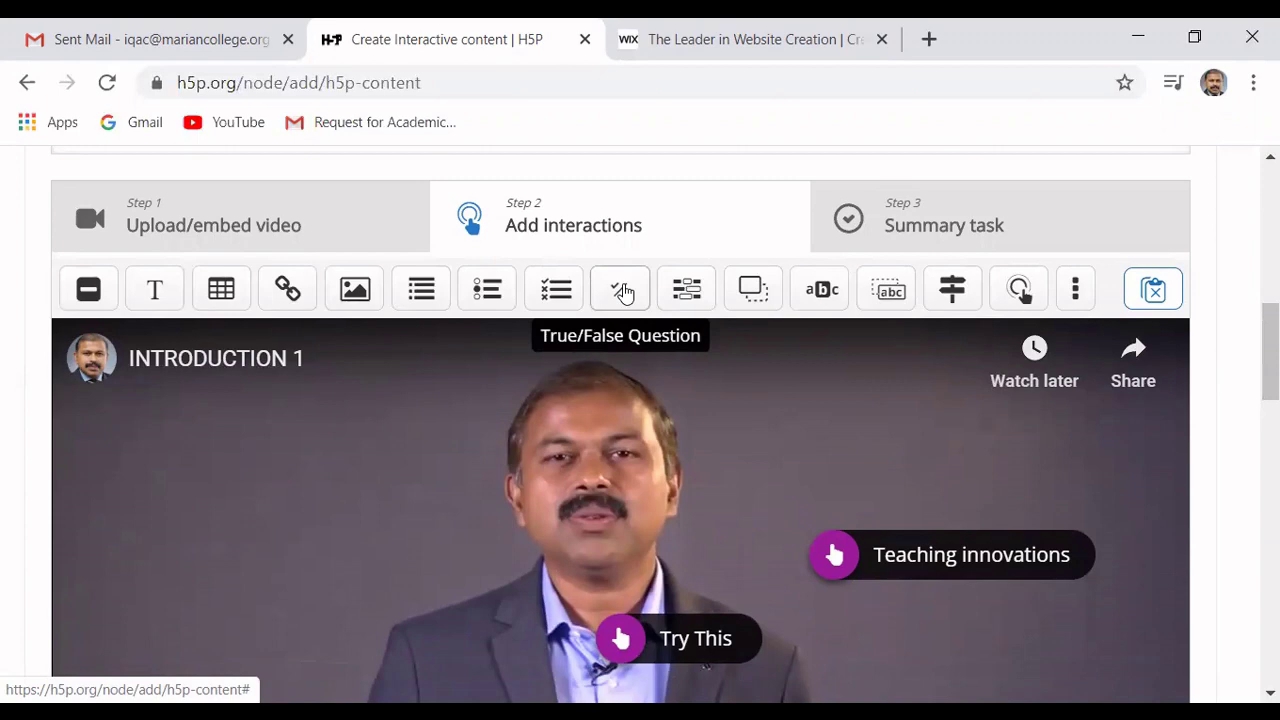
left_click_drag(1251, 366, 1254, 431)
left_click(83, 524)
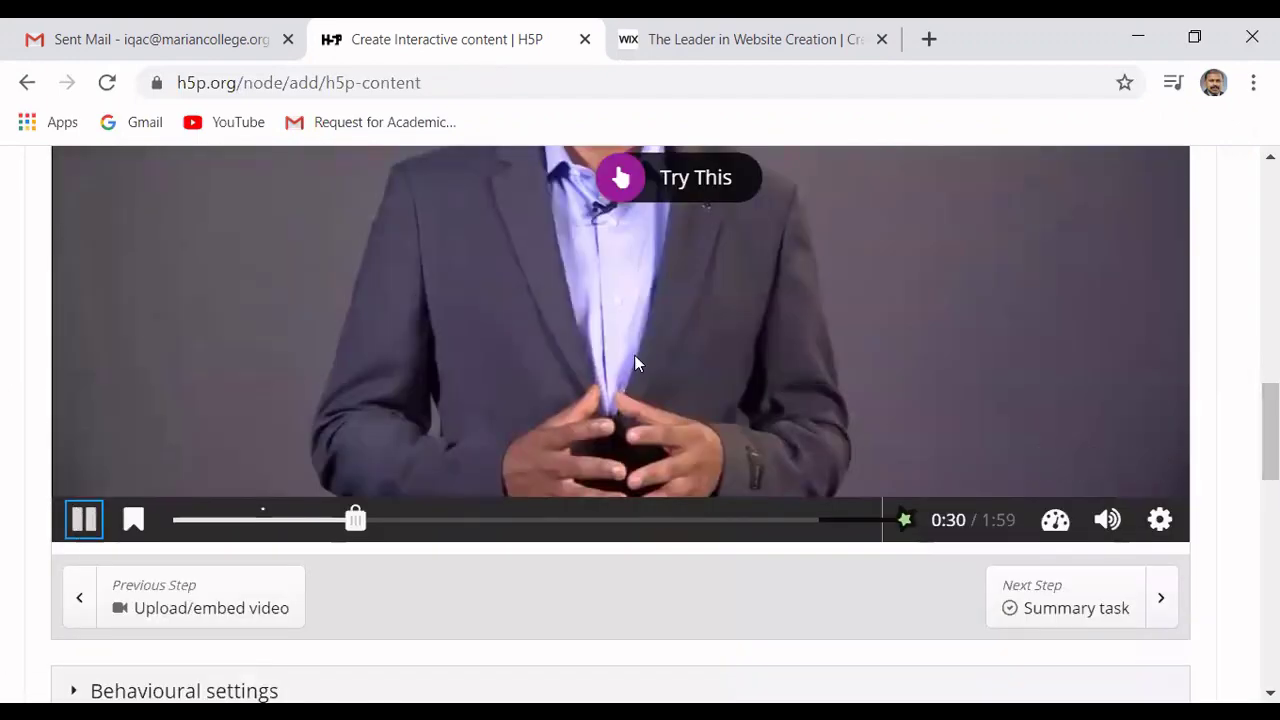
left_click_drag(1254, 435, 1251, 360)
left_click(83, 499)
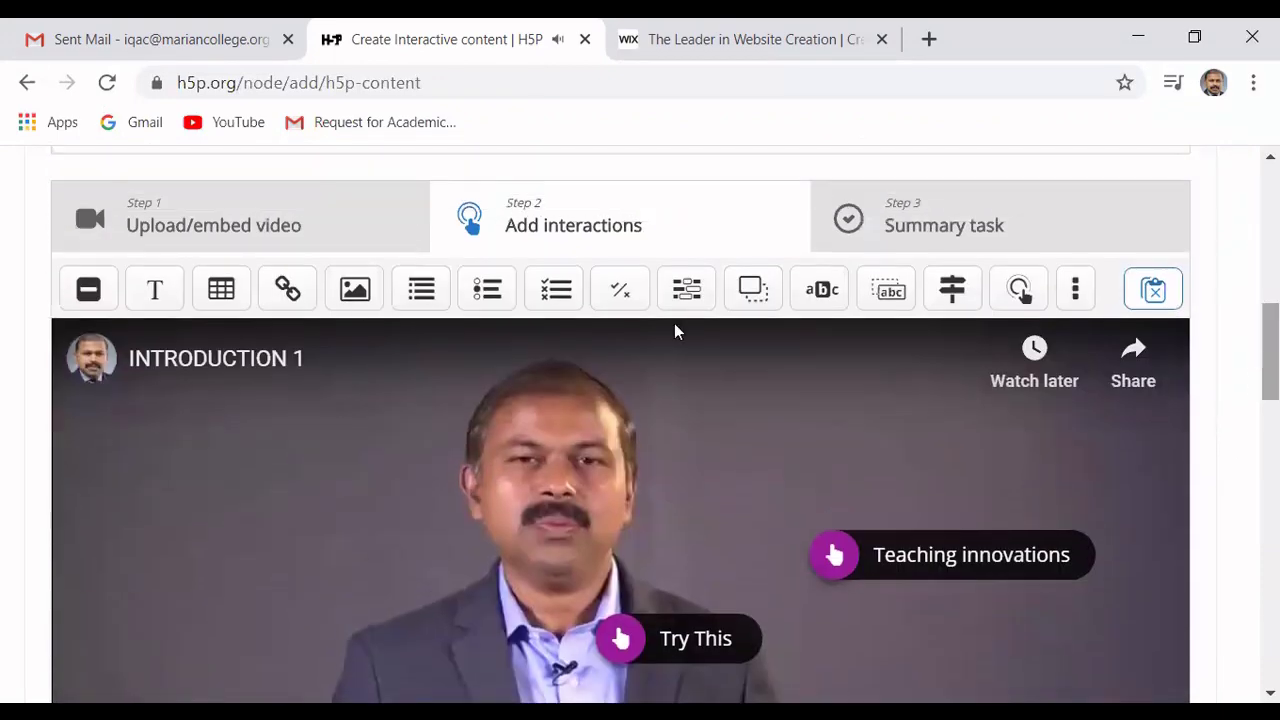
left_click(287, 289)
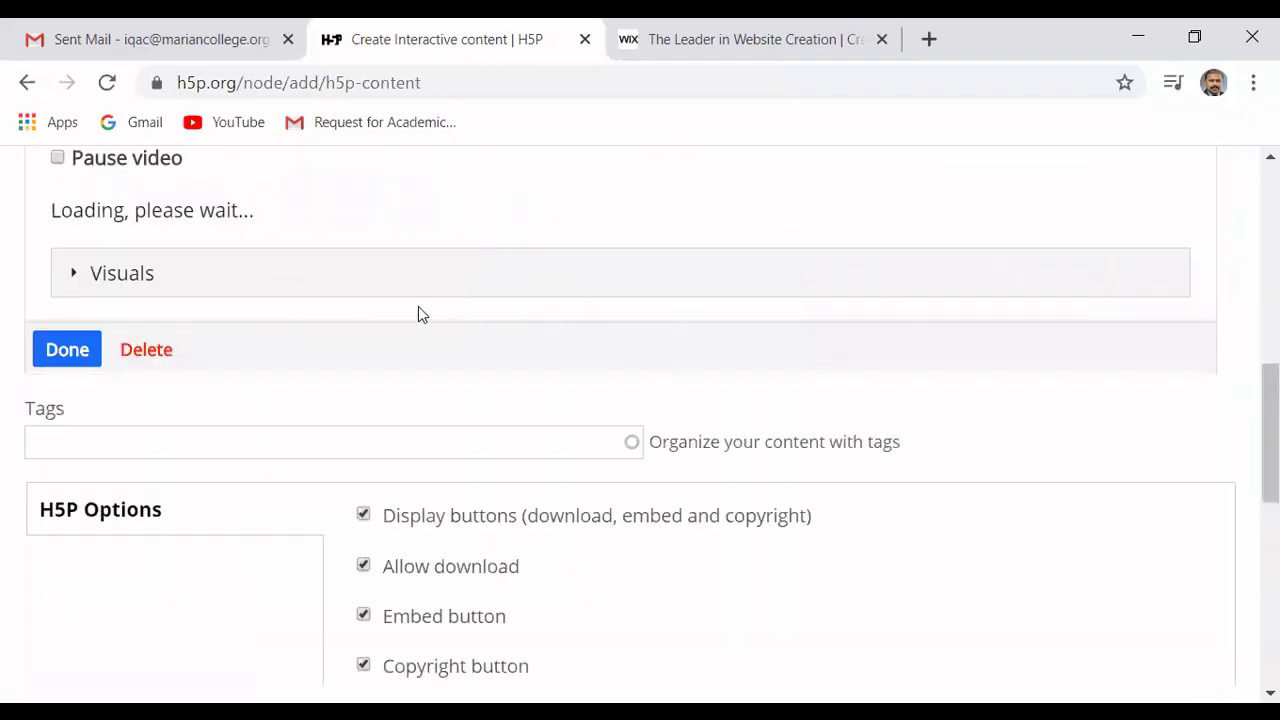
left_click(272, 275)
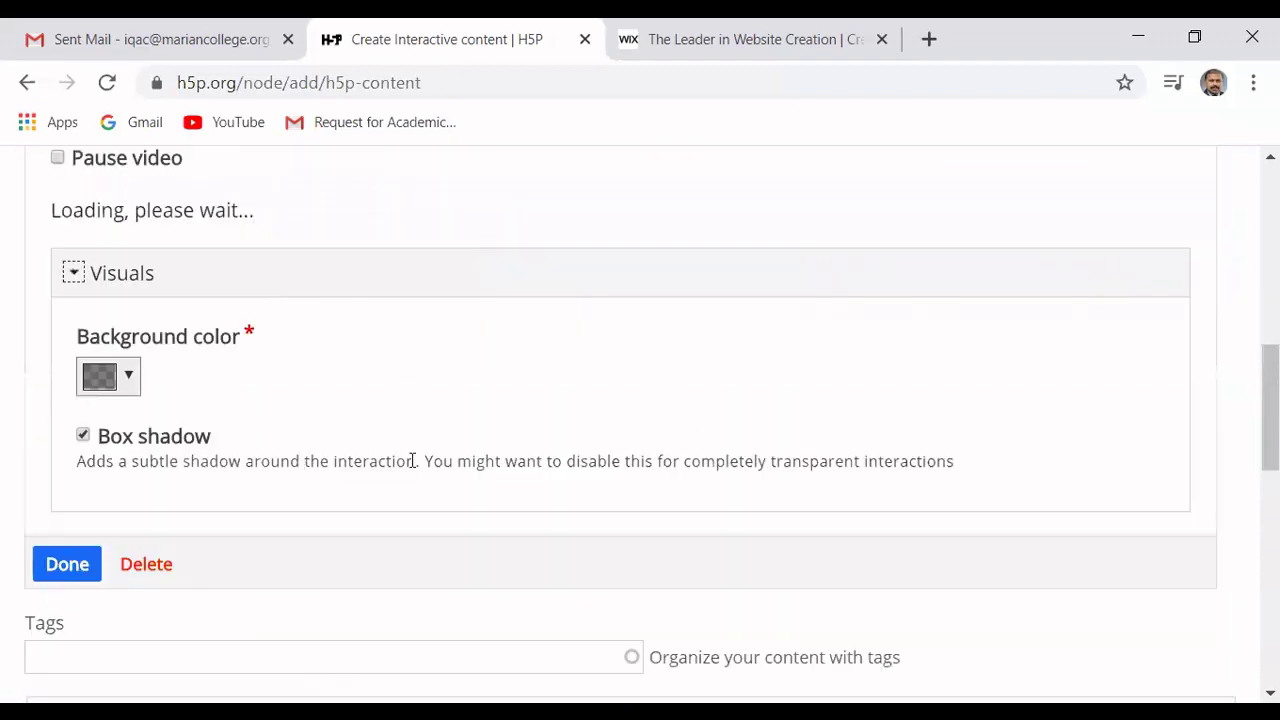
left_click_drag(1251, 414, 1254, 457)
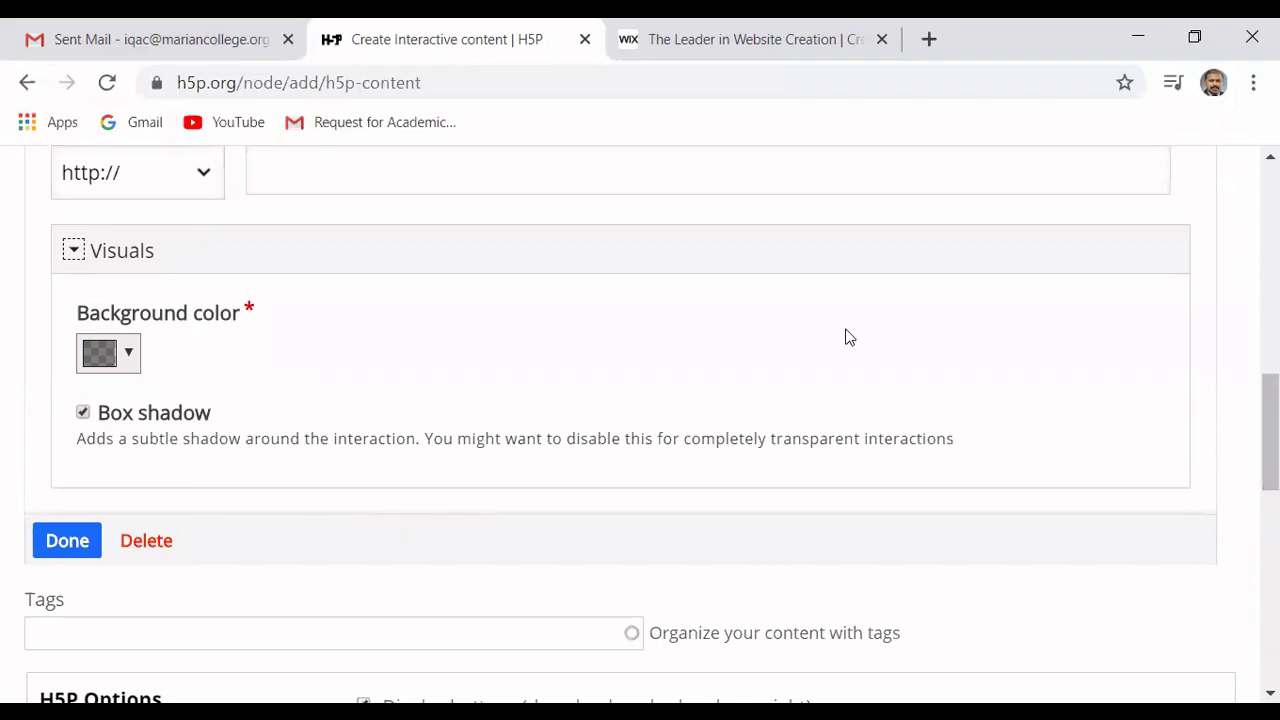
scroll(1255, 428, "up", 1)
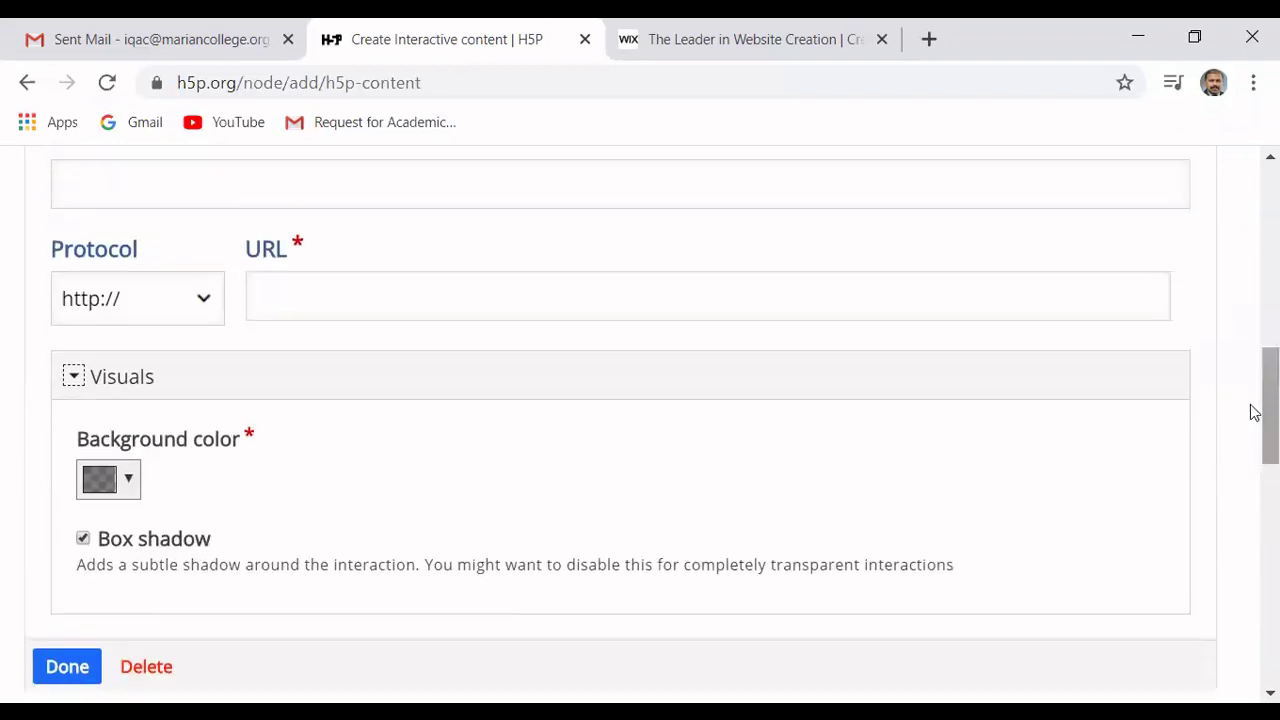
left_click(487, 315)
type("ww")
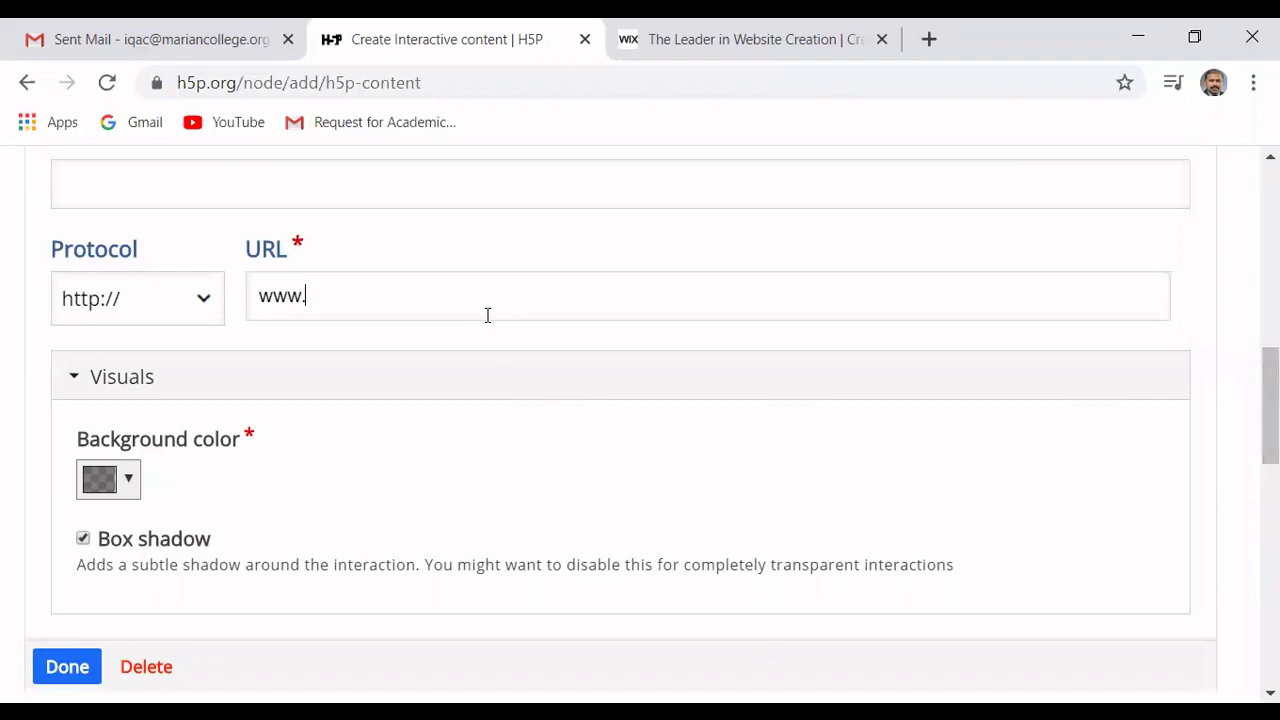
type("w.moodle.org")
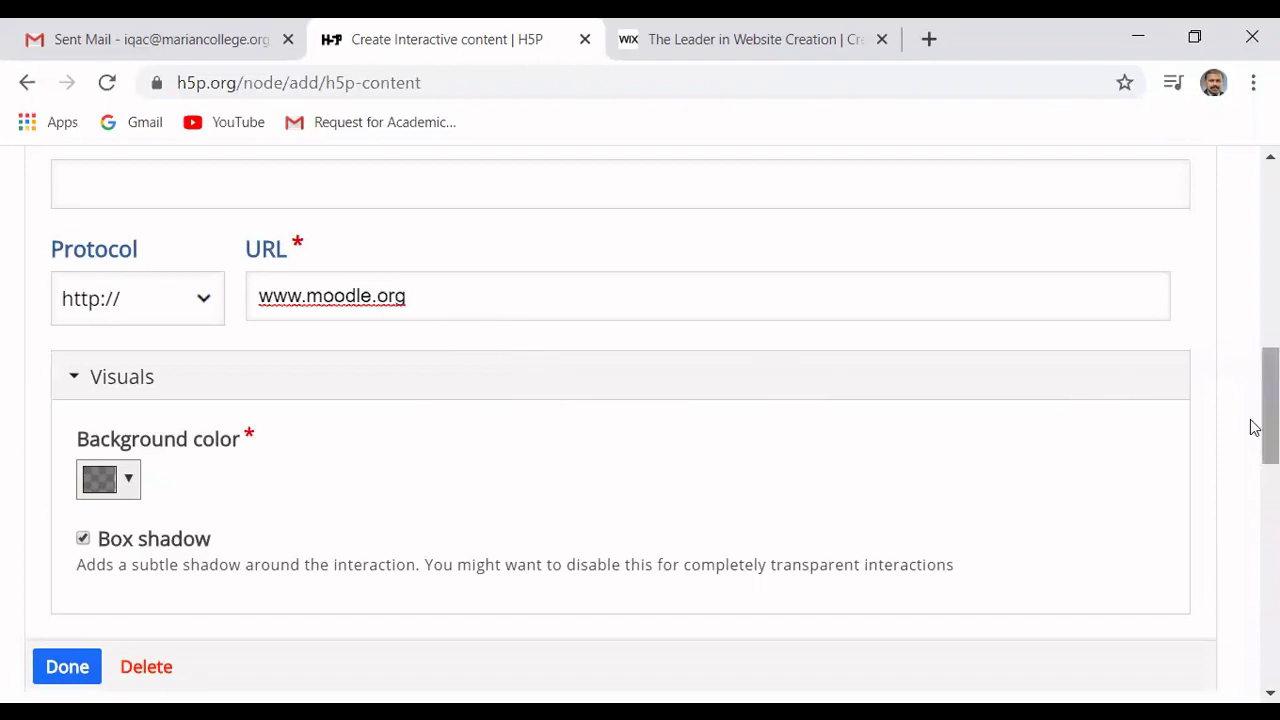
- Review the link's Visuals settings and finish editing the link interaction
scroll(1251, 428, "down", 3)
scroll(1251, 510, "down", 4)
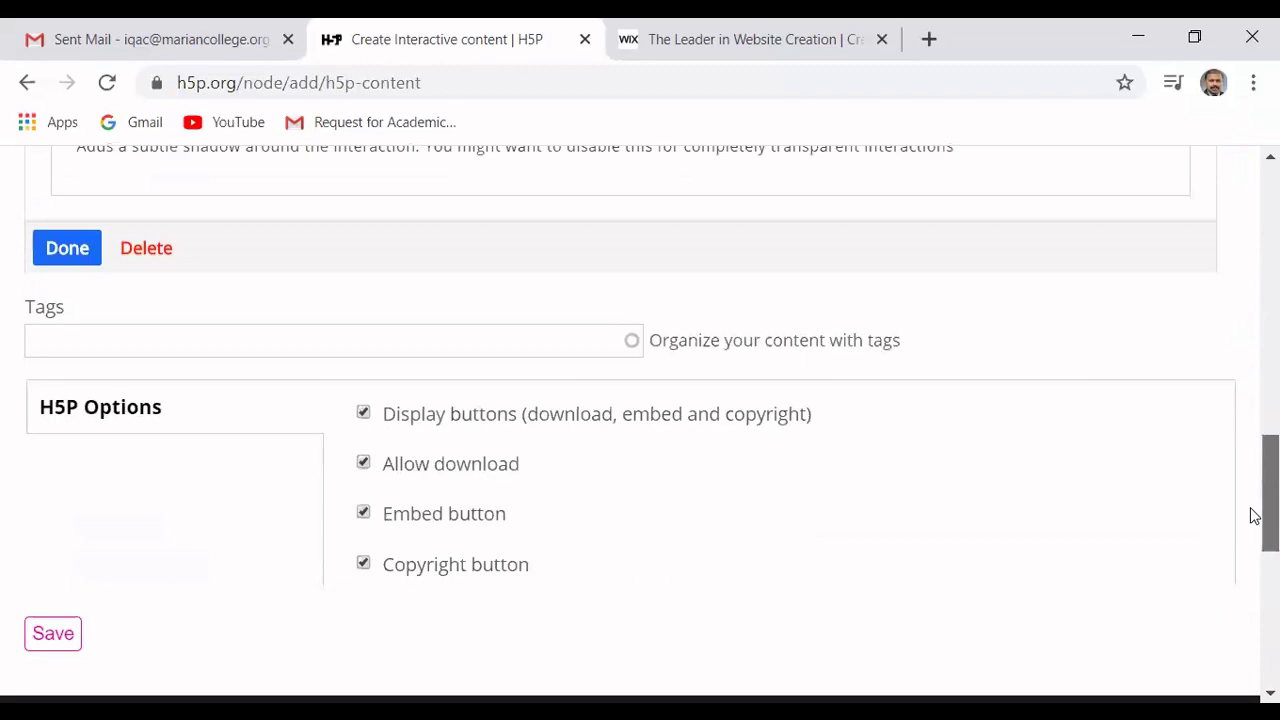
scroll(1253, 500, "up", 7)
scroll(1252, 485, "down", 4)
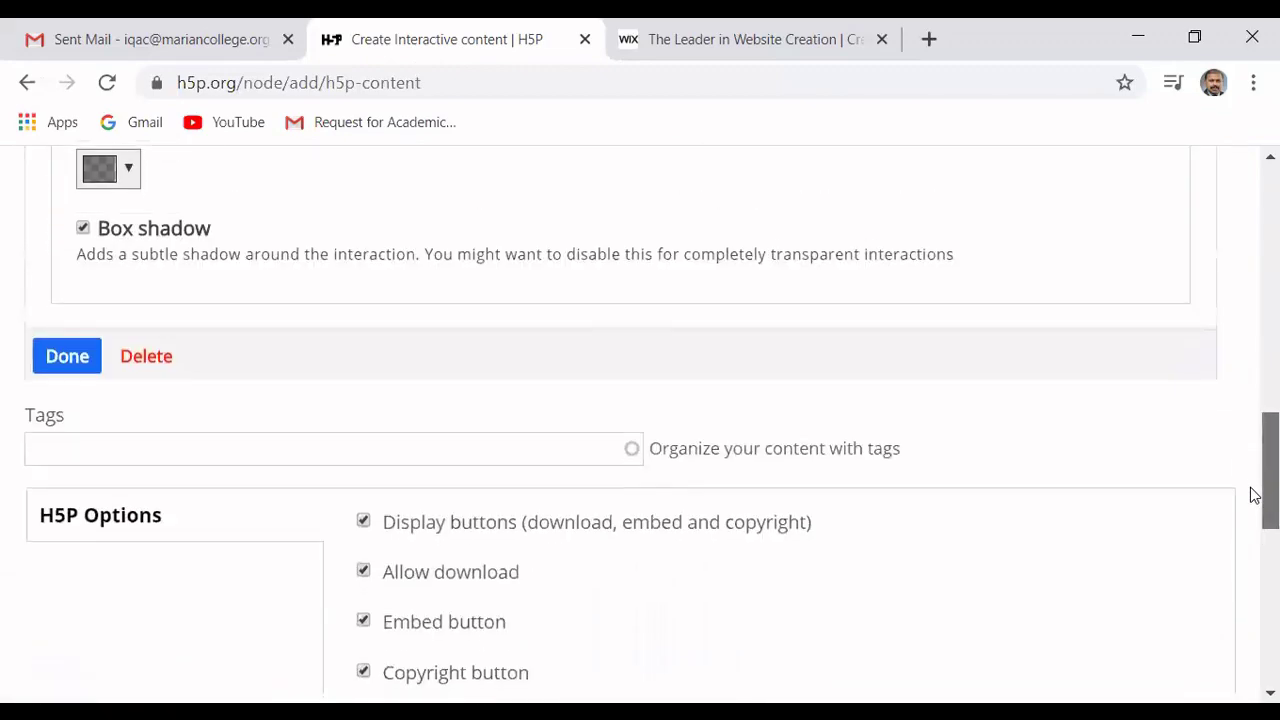
scroll(1249, 477, "up", 1)
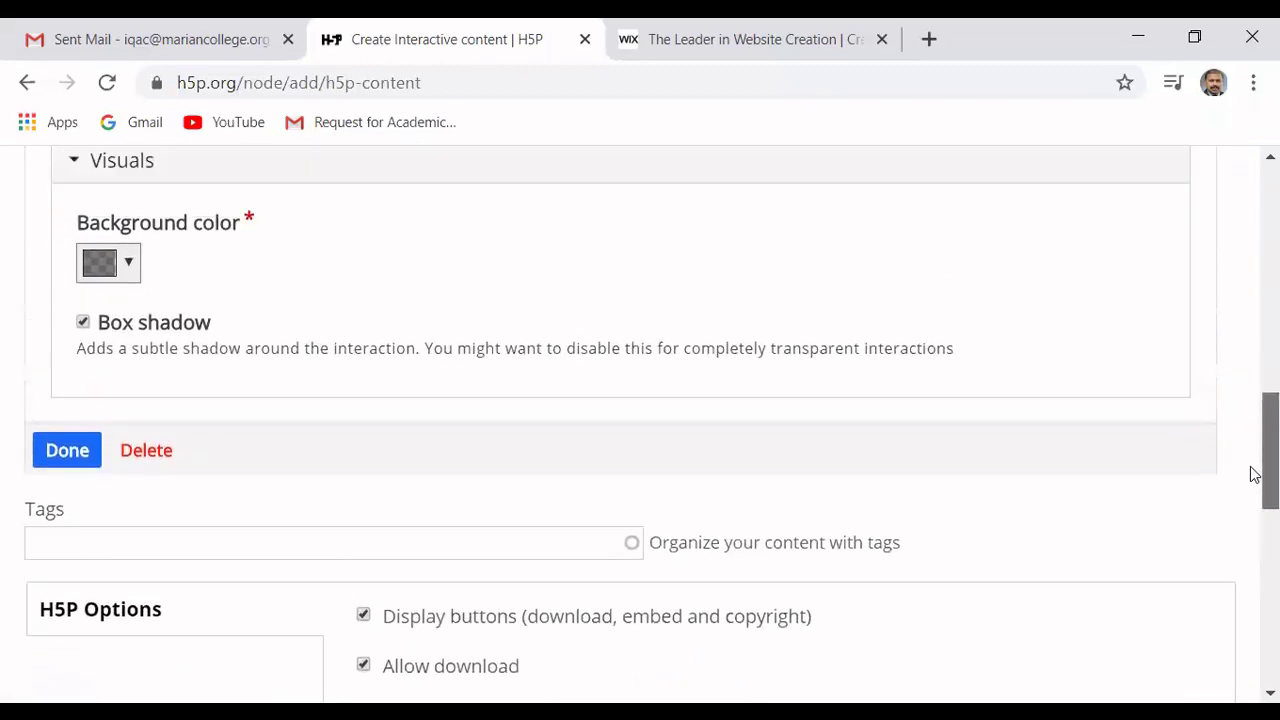
left_click(66, 451)
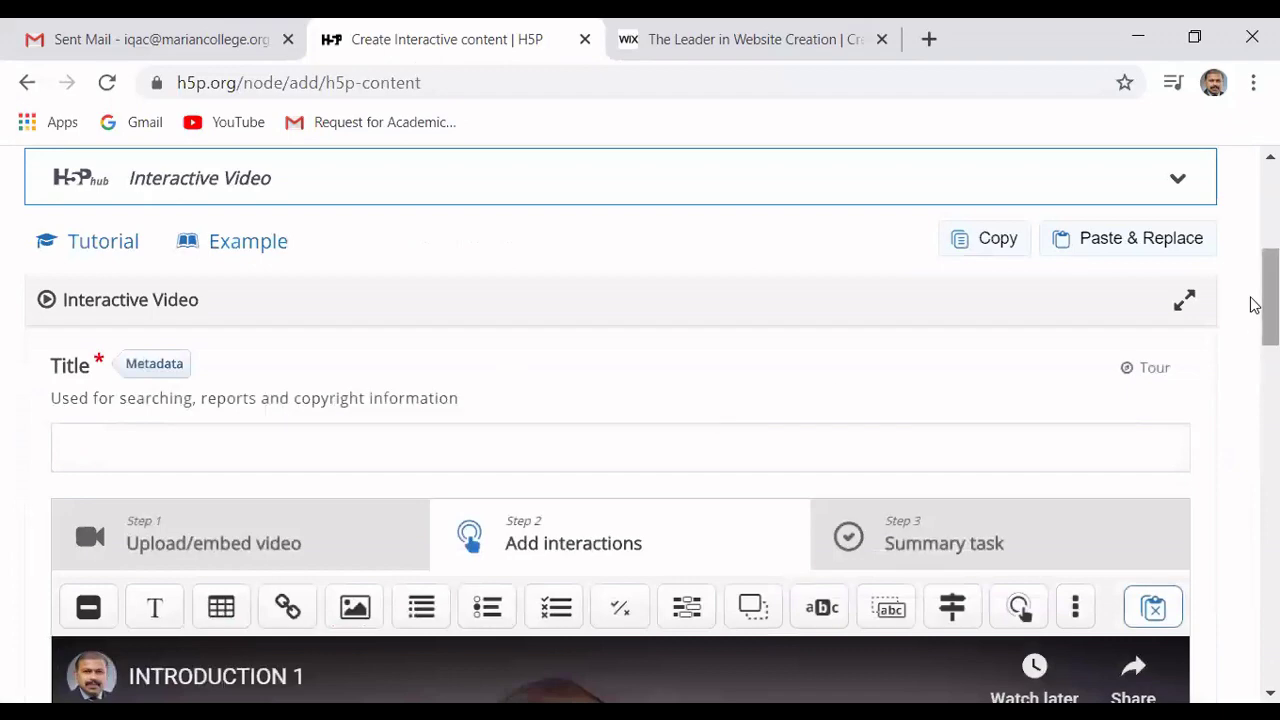
- Play the video on to about 0:50 and add a Fill in the Blanks interaction there
left_click_drag(1258, 300, 1251, 420)
left_click(83, 505)
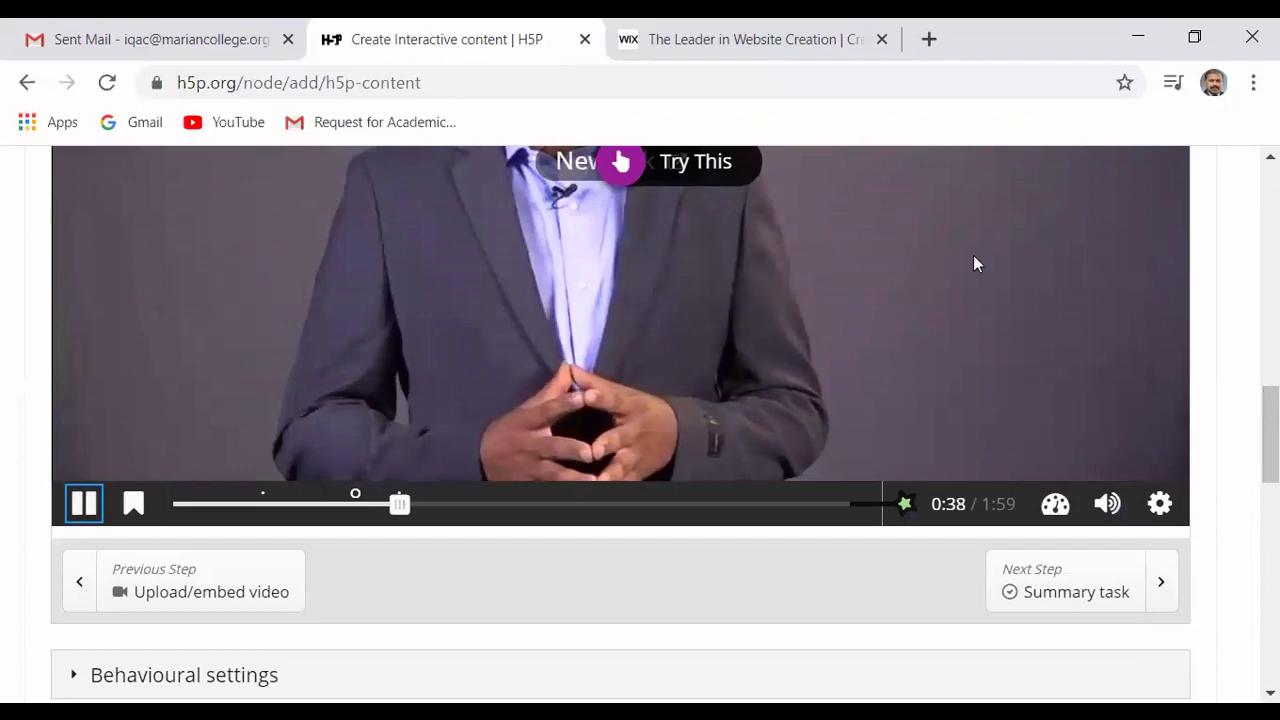
left_click_drag(1255, 421, 1255, 360)
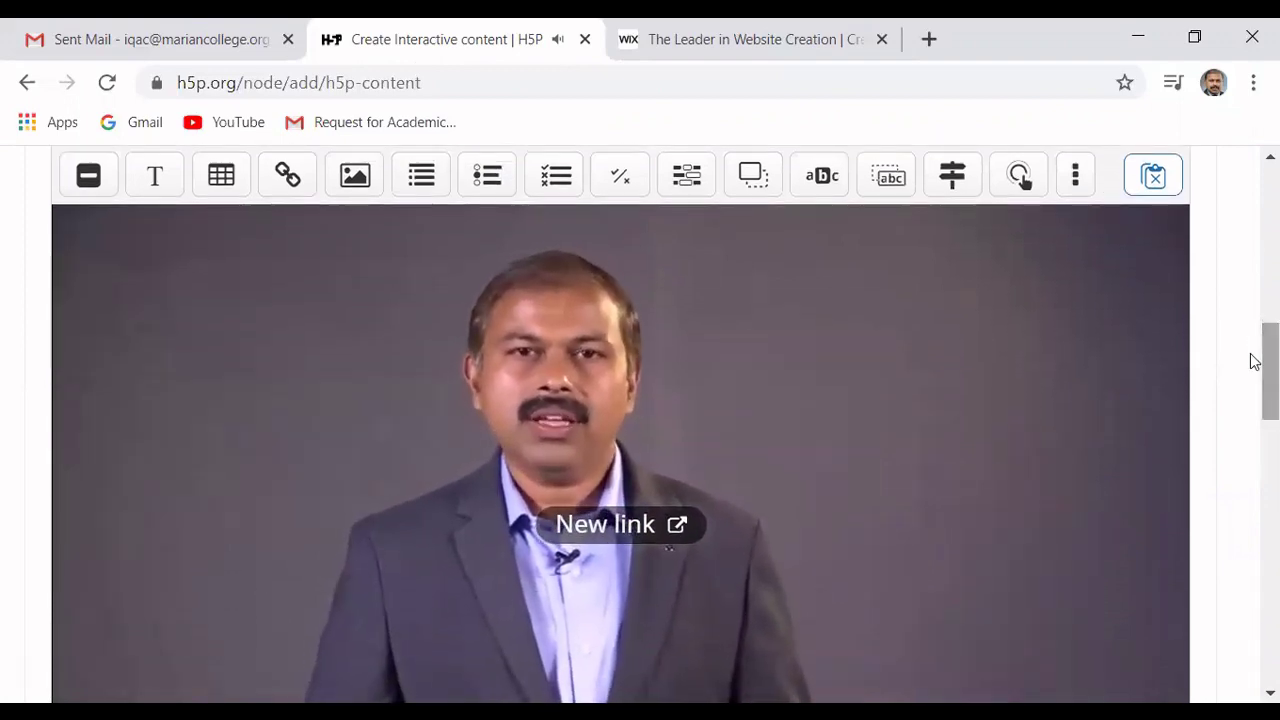
left_click_drag(1251, 357, 1251, 349)
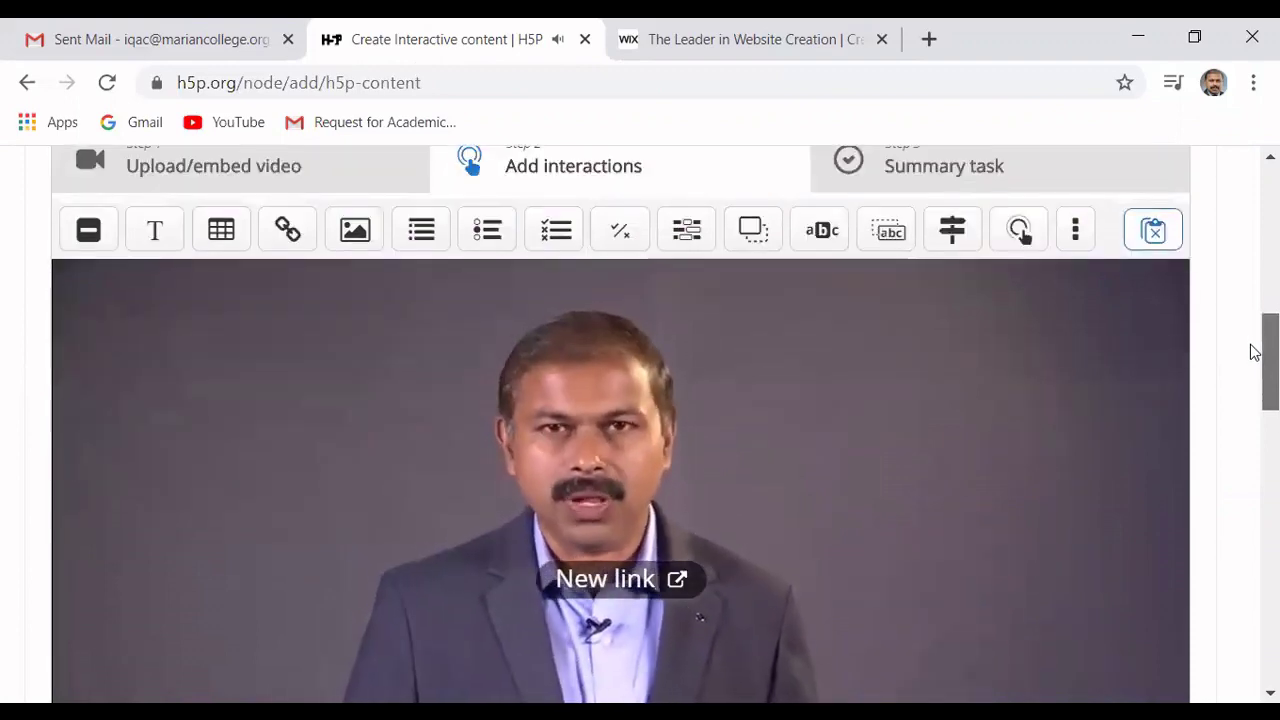
left_click(687, 231)
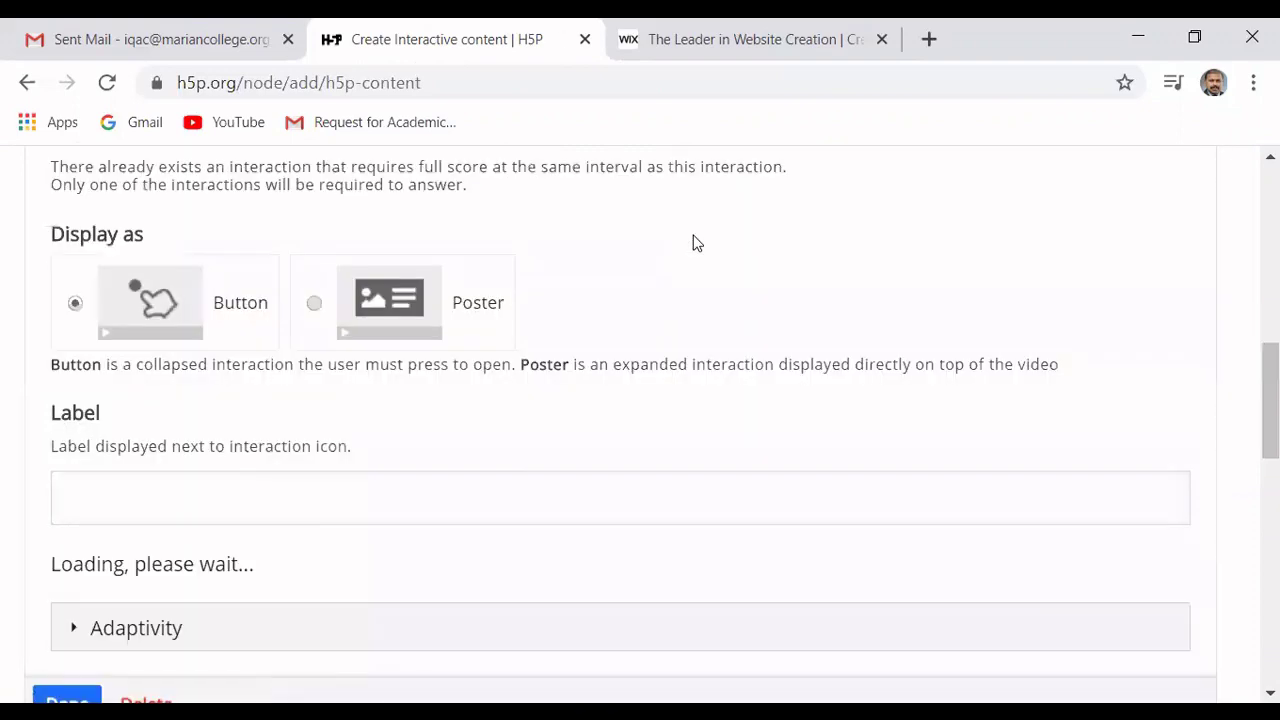
- Check the interaction's display time and Pause video option, and set its label to "Fill in the Answer"
left_click_drag(1249, 380, 1251, 294)
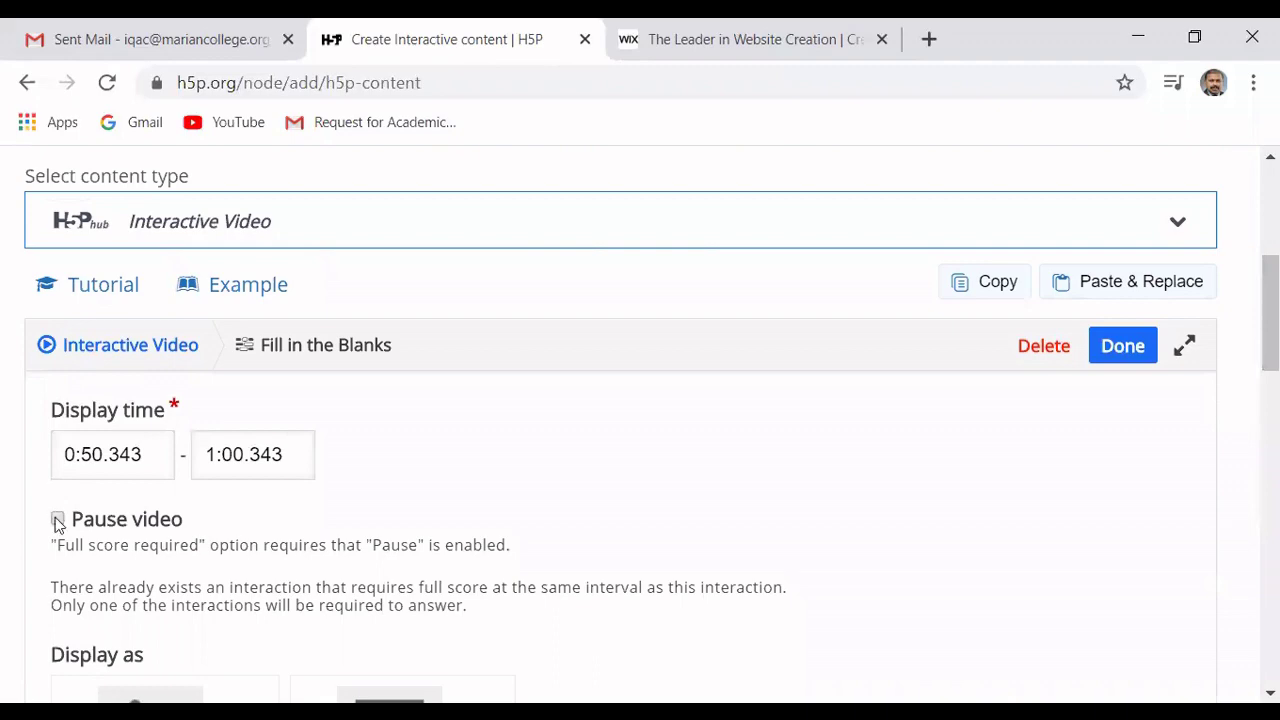
left_click_drag(1258, 310, 1251, 417)
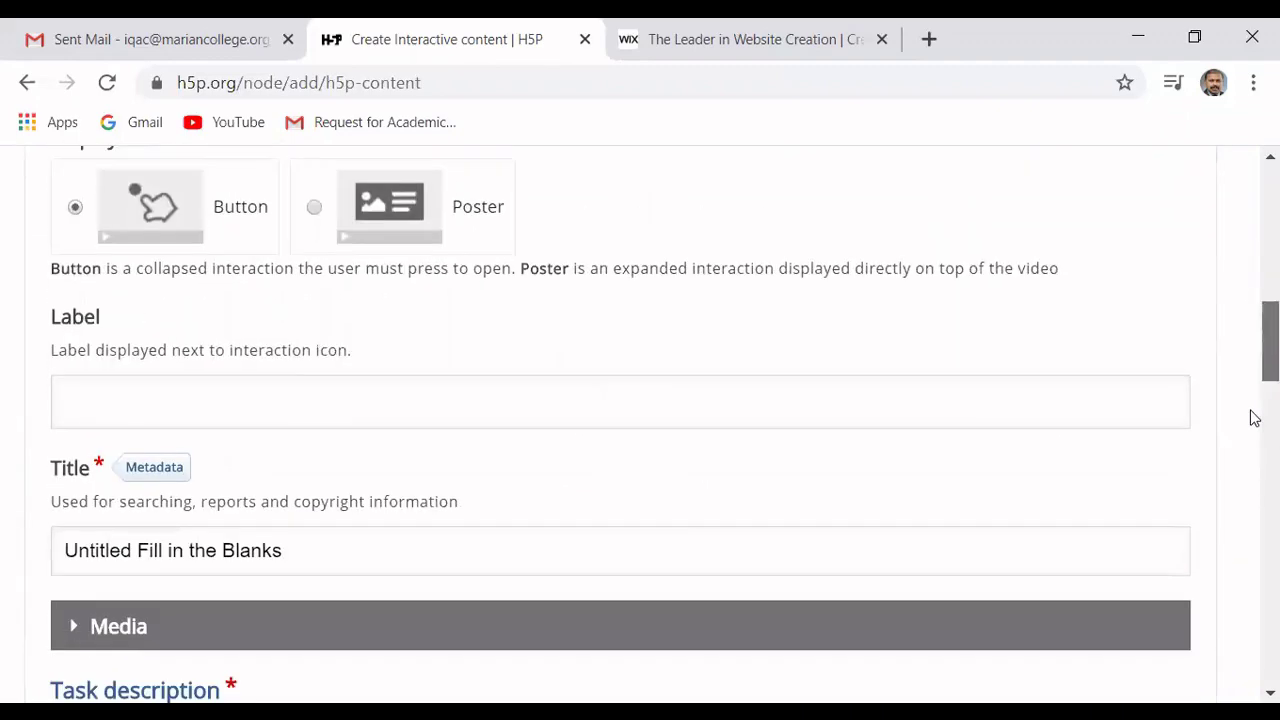
left_click(469, 393)
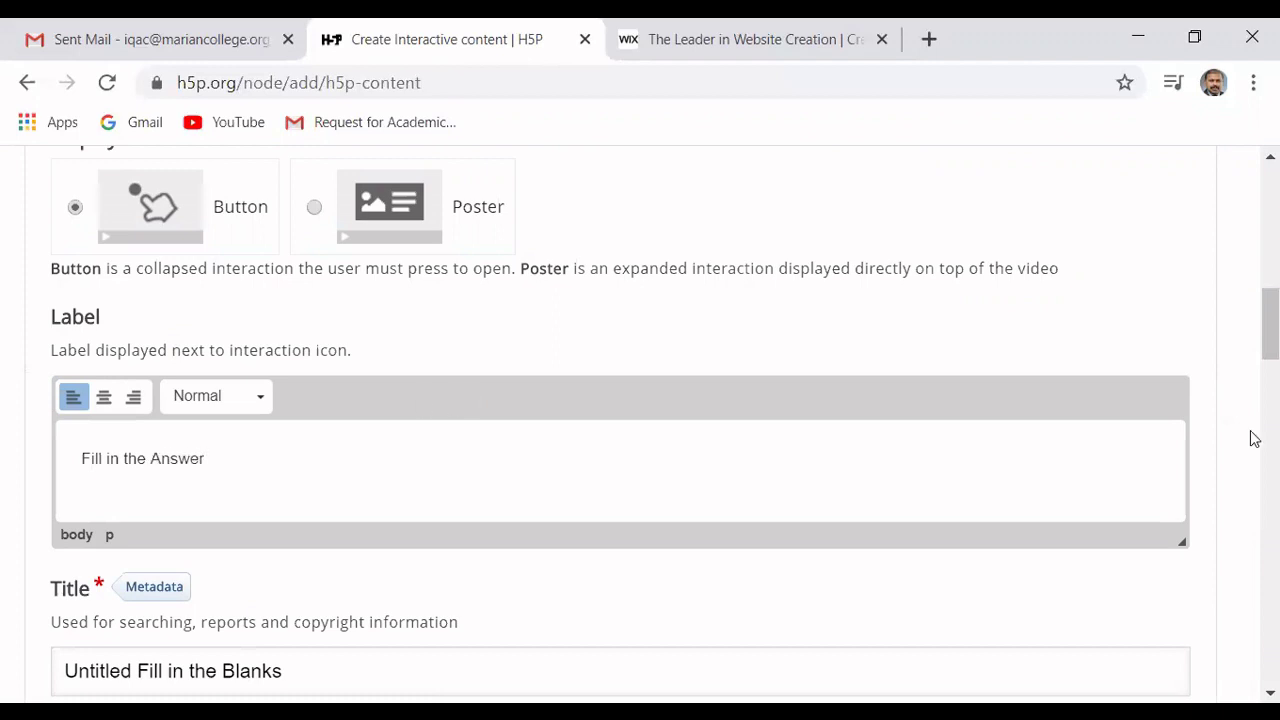
- Change the interaction's title to "Fill in the Blanks" by removing the word "Untitled"
left_click_drag(1251, 317, 1249, 363)
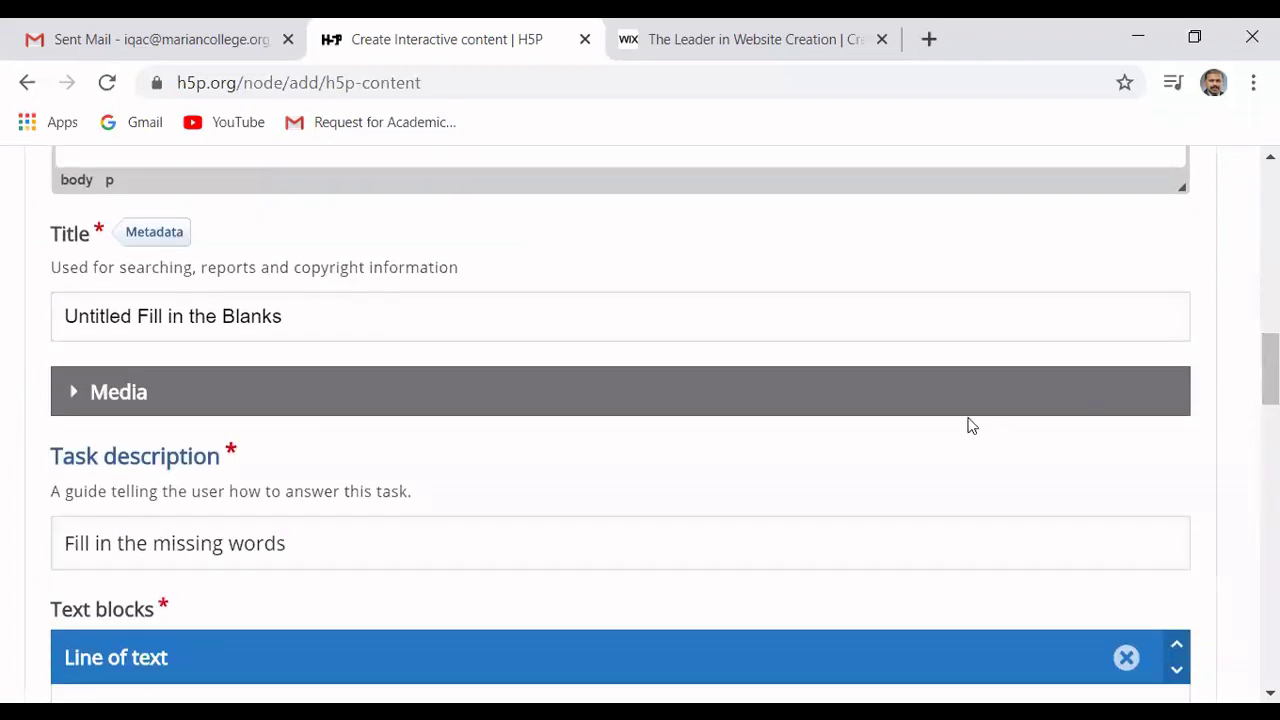
left_click_drag(138, 315, 30, 321)
key("BackSpace")
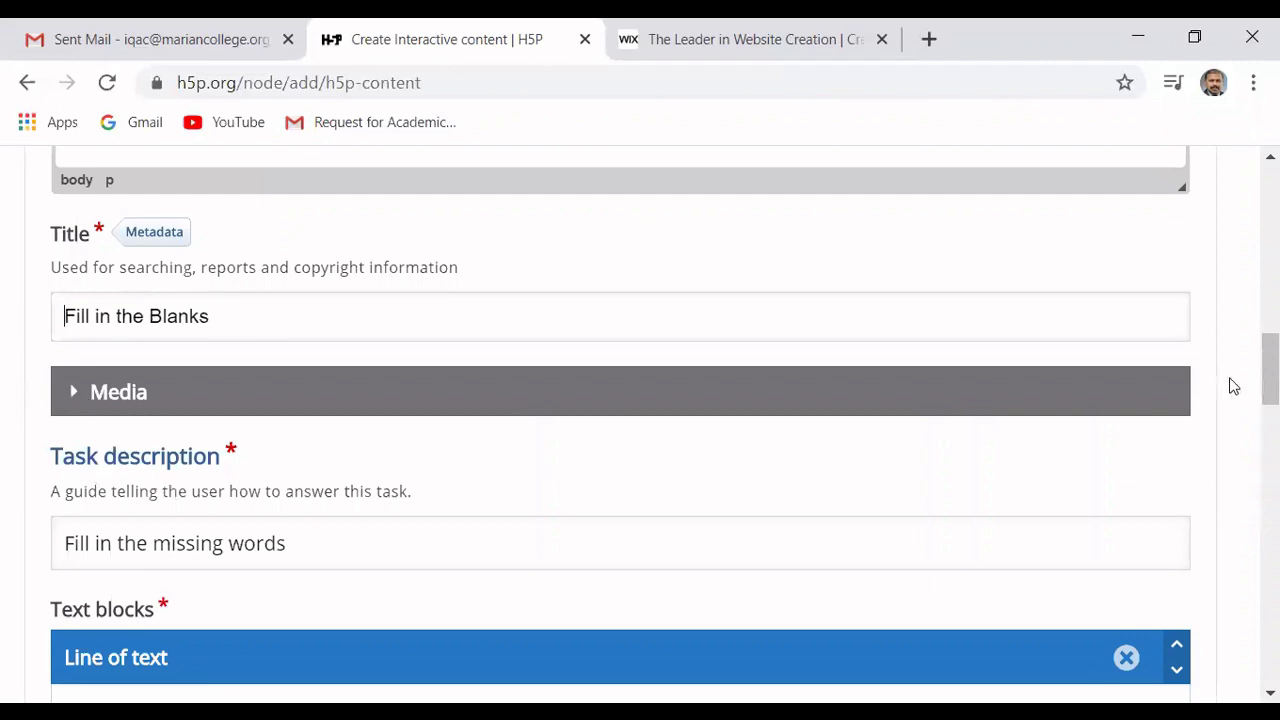
- Read the text block instructions on marking blanks, alternative answers and tips, including the example sentence
scroll(1249, 380, "down", 3)
scroll(1255, 418, "down", 1)
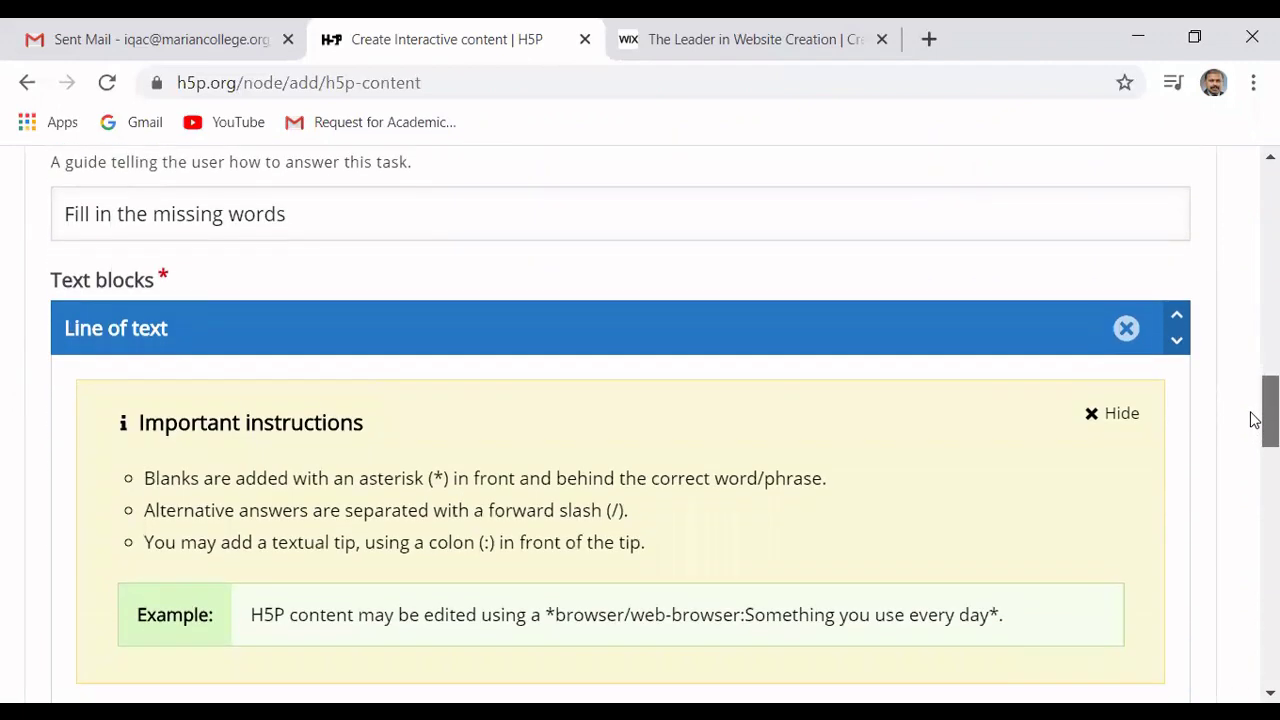
scroll(1255, 418, "down", 2)
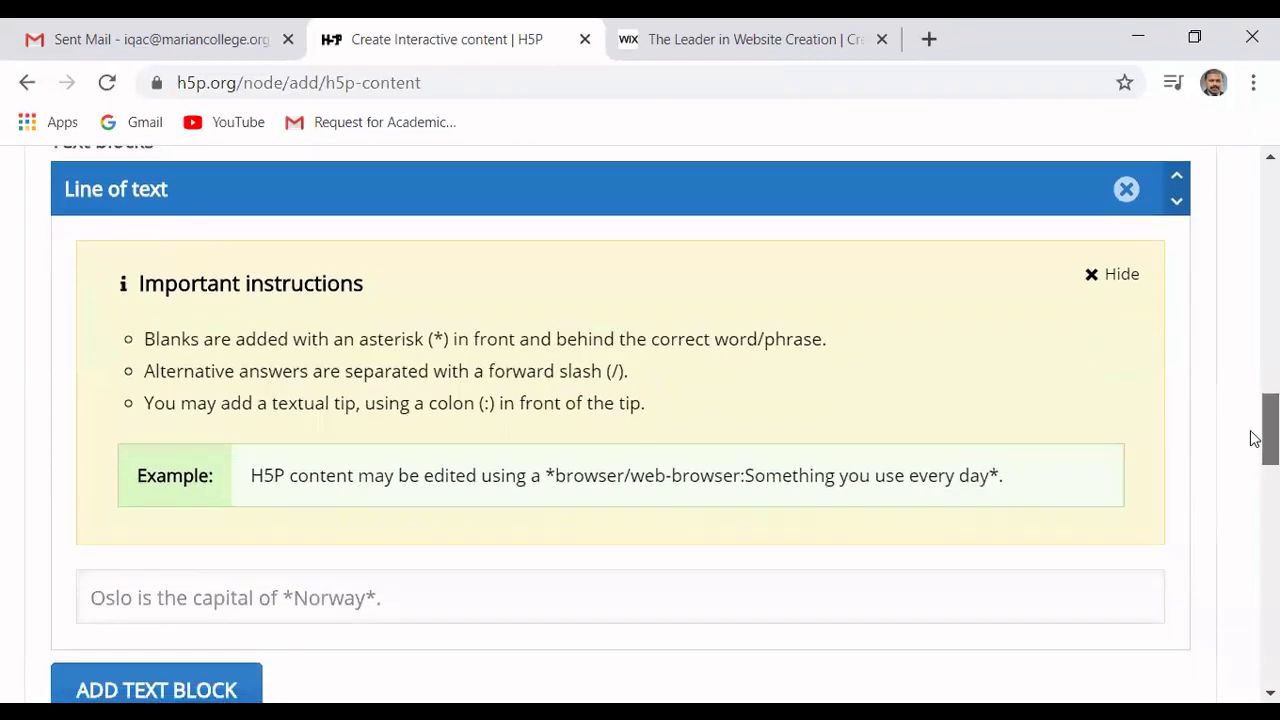
scroll(1255, 432, "up", 1)
scroll(1255, 432, "down", 2)
scroll(1255, 432, "up", 2)
scroll(1255, 432, "down", 1)
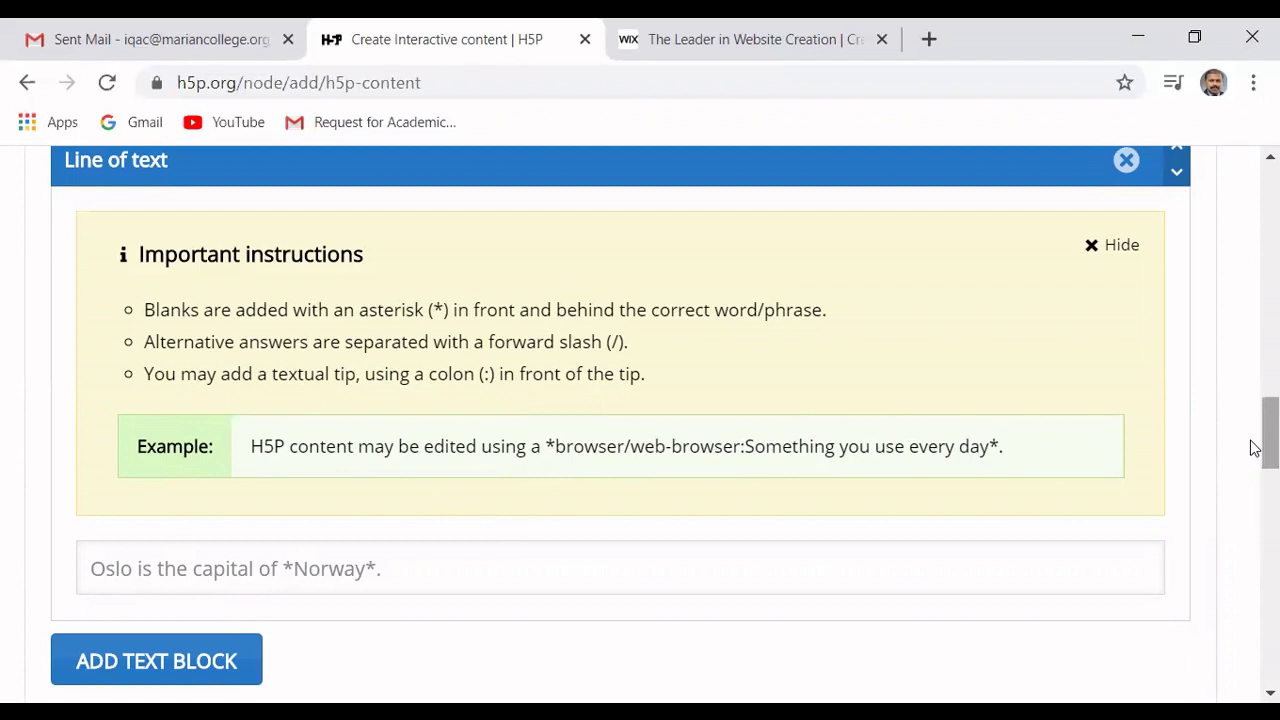
- Enter the fill-in-the-blanks sentence "Kumly is in *Idukki* District of Kerala" in the line of text
scroll(1255, 446, "down", 2)
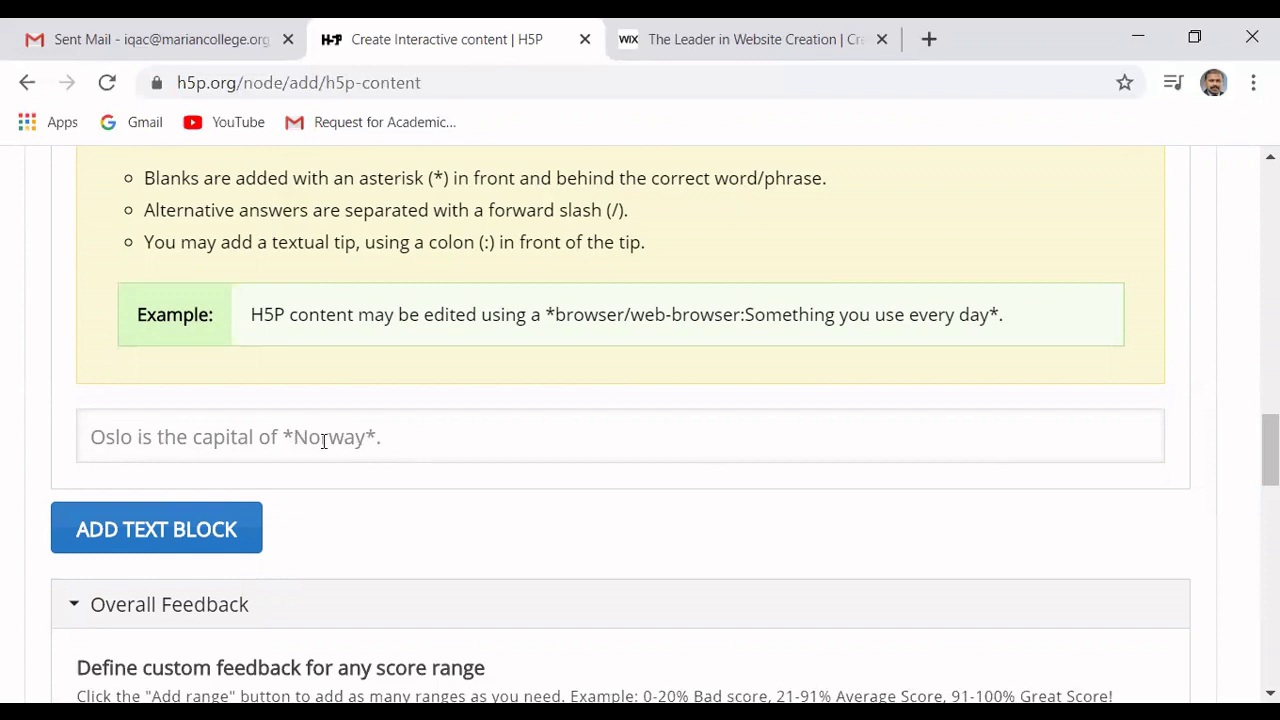
left_click(98, 438)
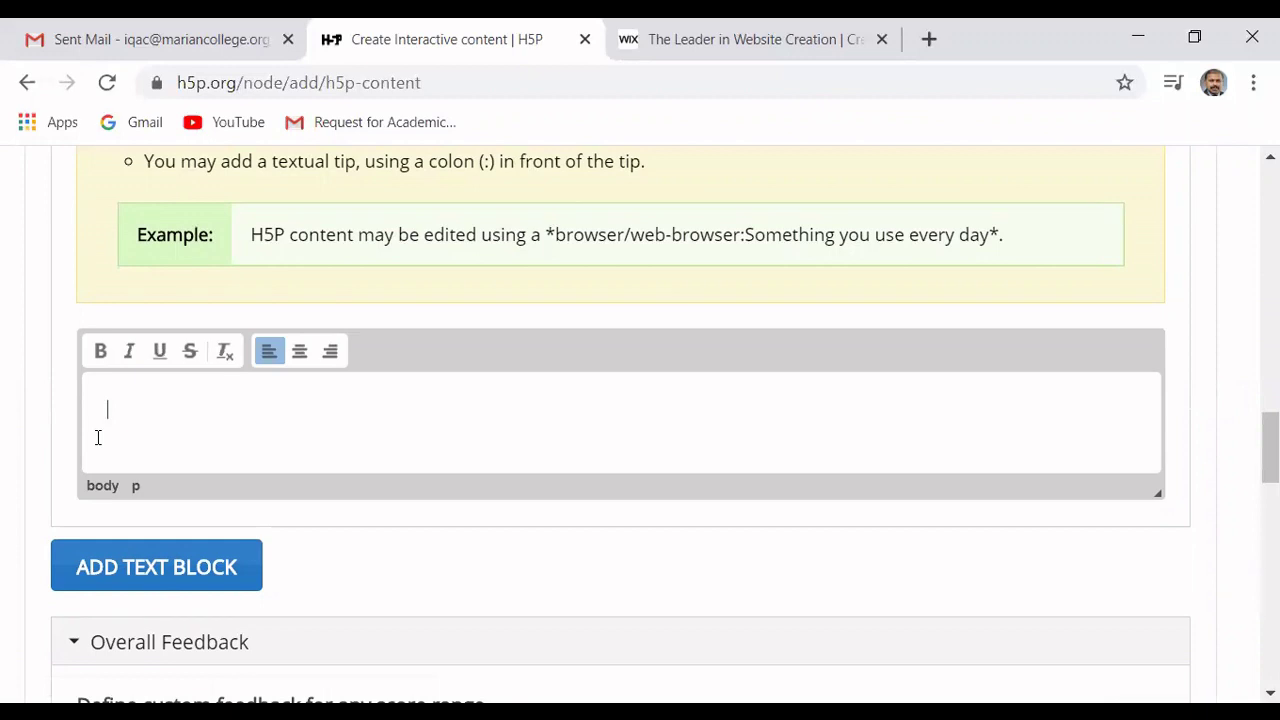
type("Kumly")
type("is in *Idukki*")
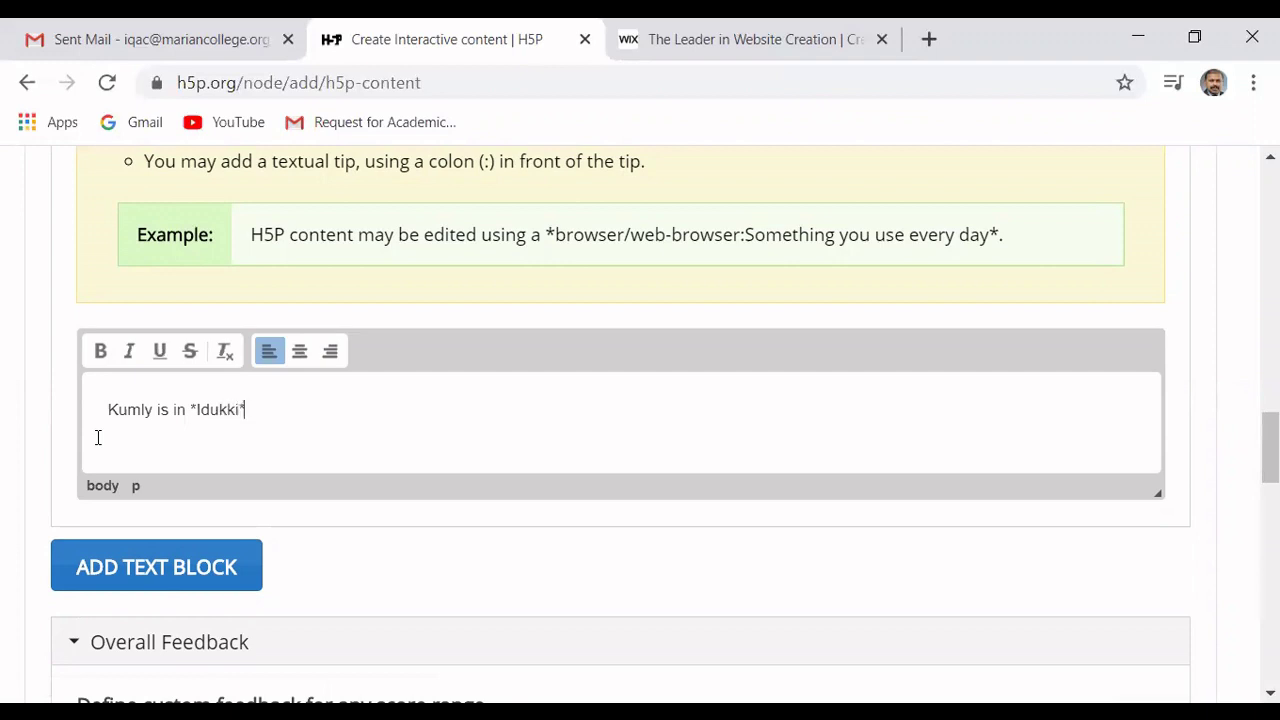
type("District of Kerala")
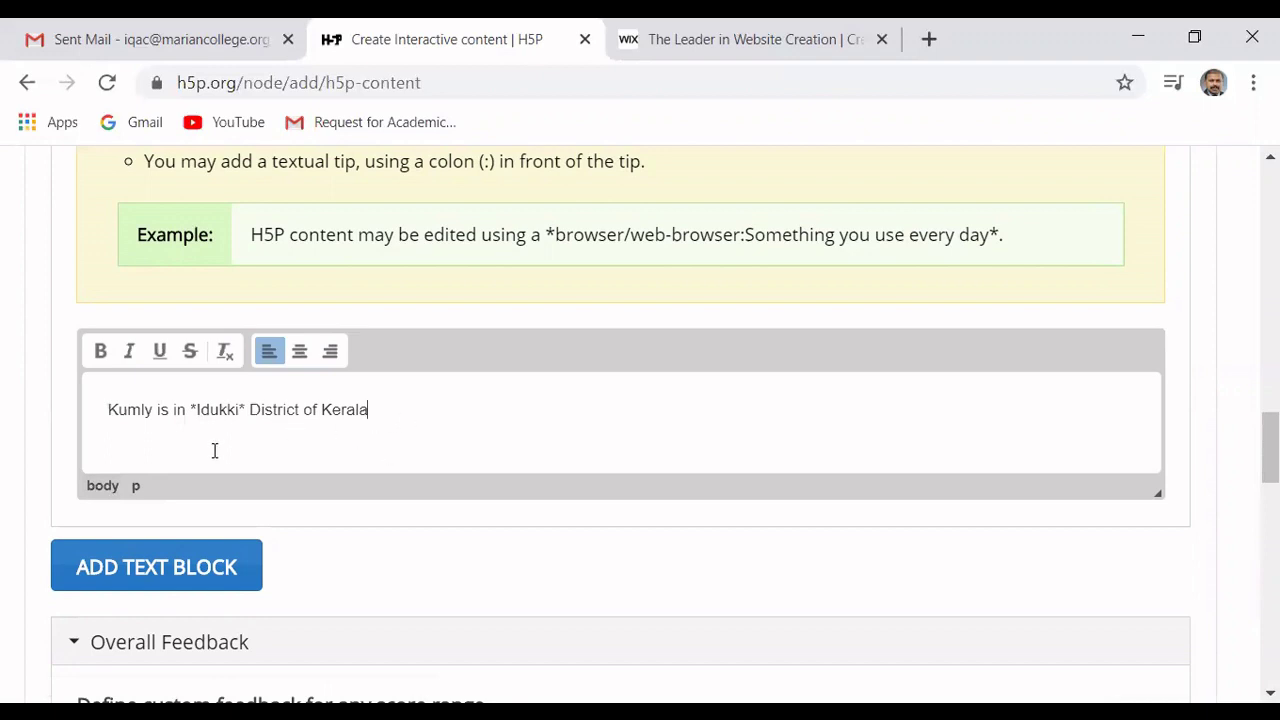
- Require full score for the task before proceeding in the Adaptivity settings and save the Fill in the Blanks interaction
left_click_drag(1251, 436, 431, 411)
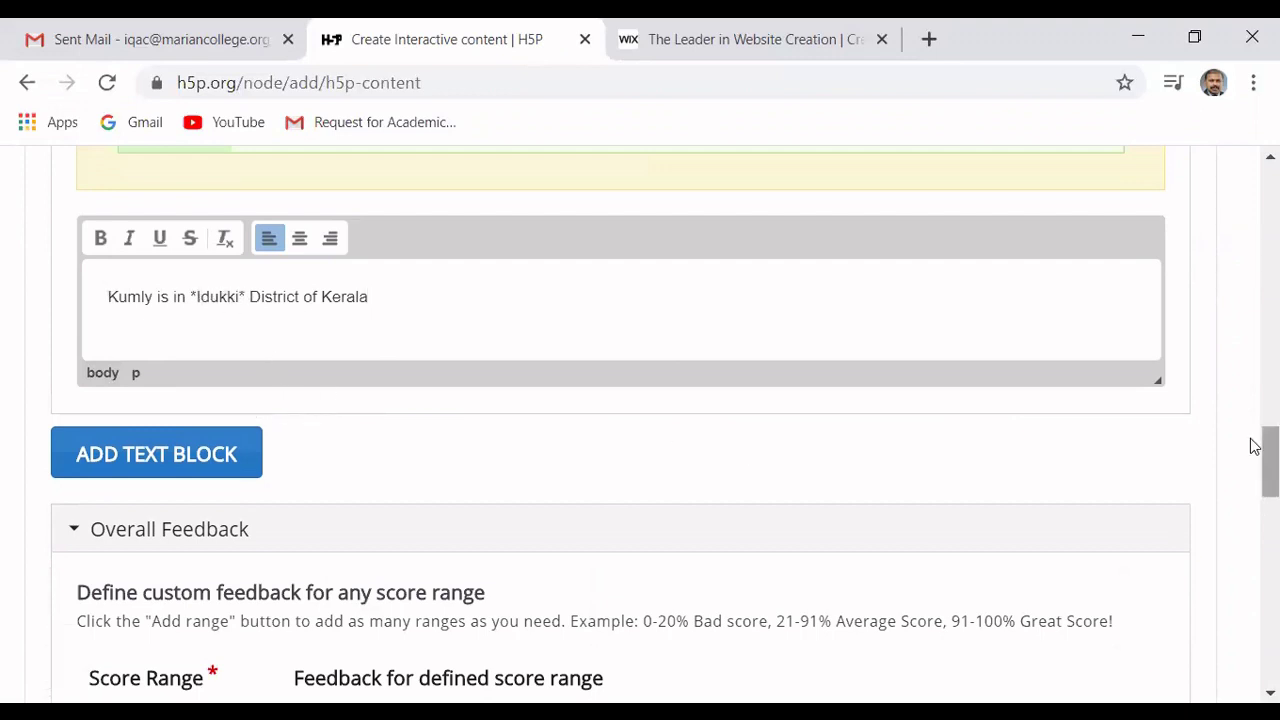
left_click_drag(1253, 468, 1257, 528)
left_click(139, 428)
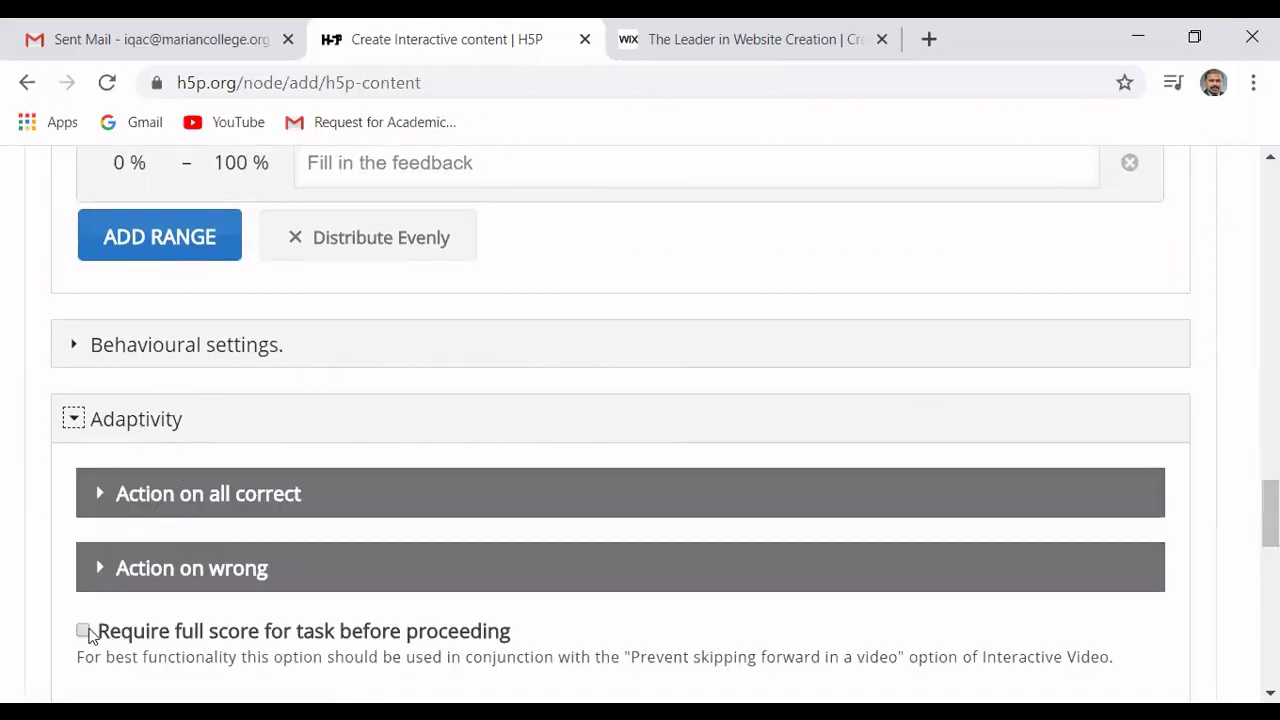
left_click(84, 631)
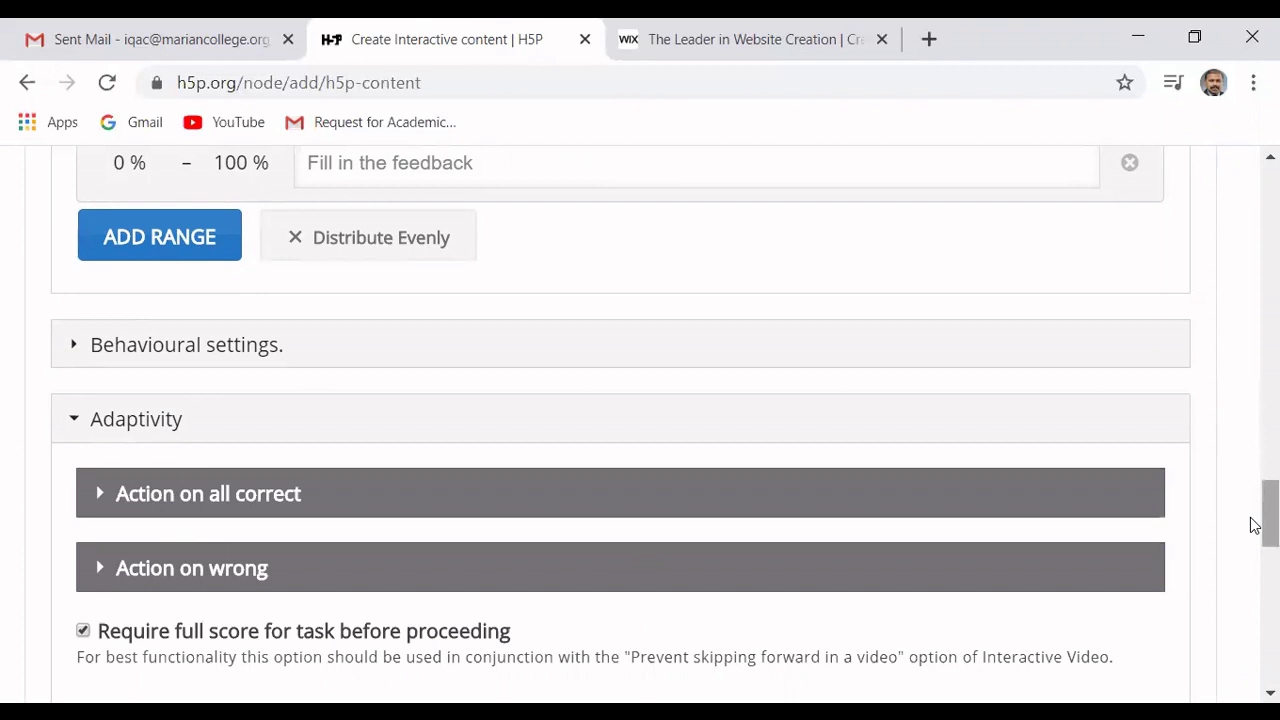
left_click_drag(1255, 527, 1255, 558)
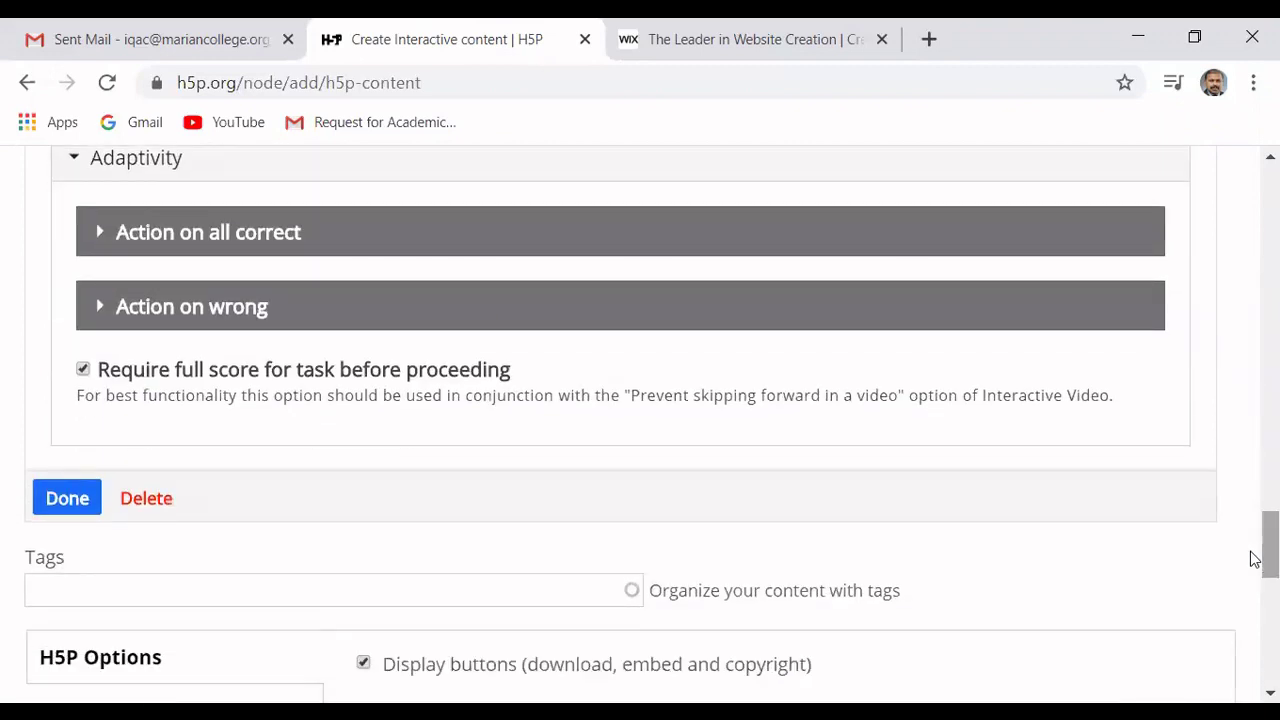
left_click(68, 501)
- Move the "Fill in the Answer" button to the left of the presenter on the video frame
left_click_drag(1251, 309, 1251, 360)
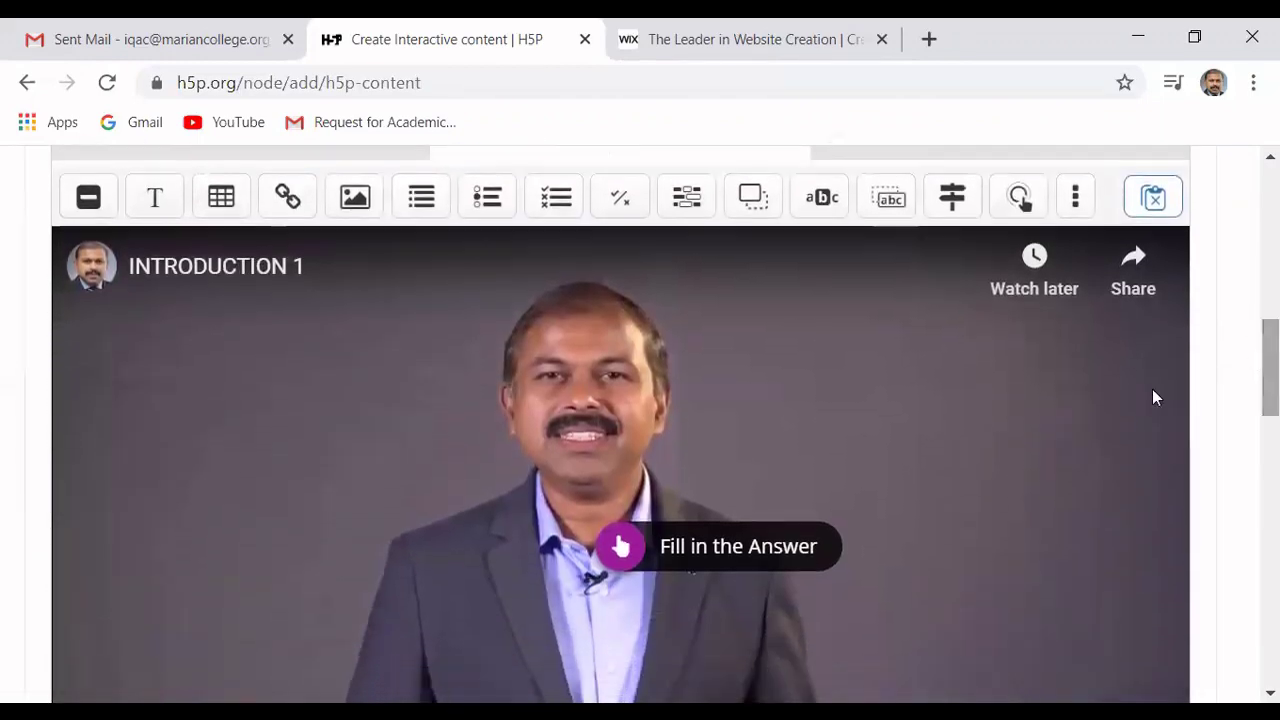
mouse_move(692, 558)
left_mouse_down()
mouse_move(834, 514)
mouse_move(903, 451)
mouse_move(877, 398)
mouse_move(877, 411)
mouse_move(569, 457)
mouse_move(223, 451)
mouse_move(221, 467)
left_mouse_up()
- Play the video on to about 1:05 and pause it there
left_click_drag(1251, 374, 1255, 425)
left_click(84, 646)
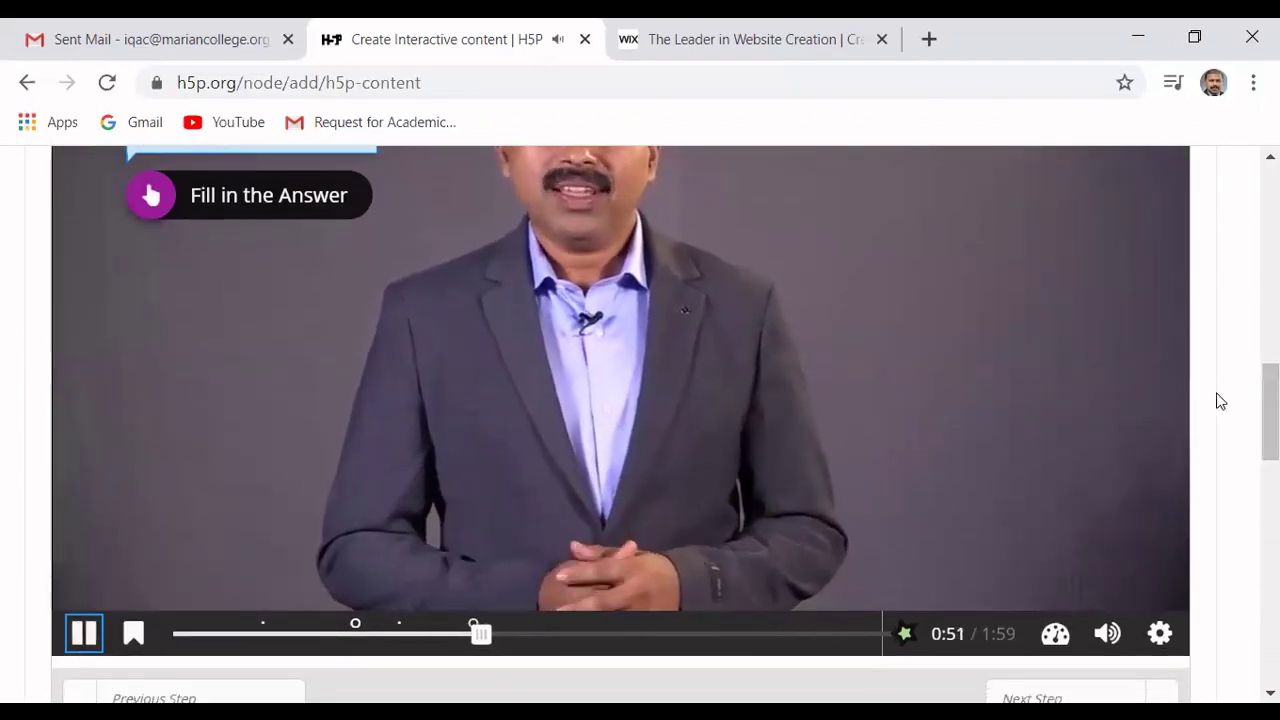
left_click_drag(1252, 397, 1250, 351)
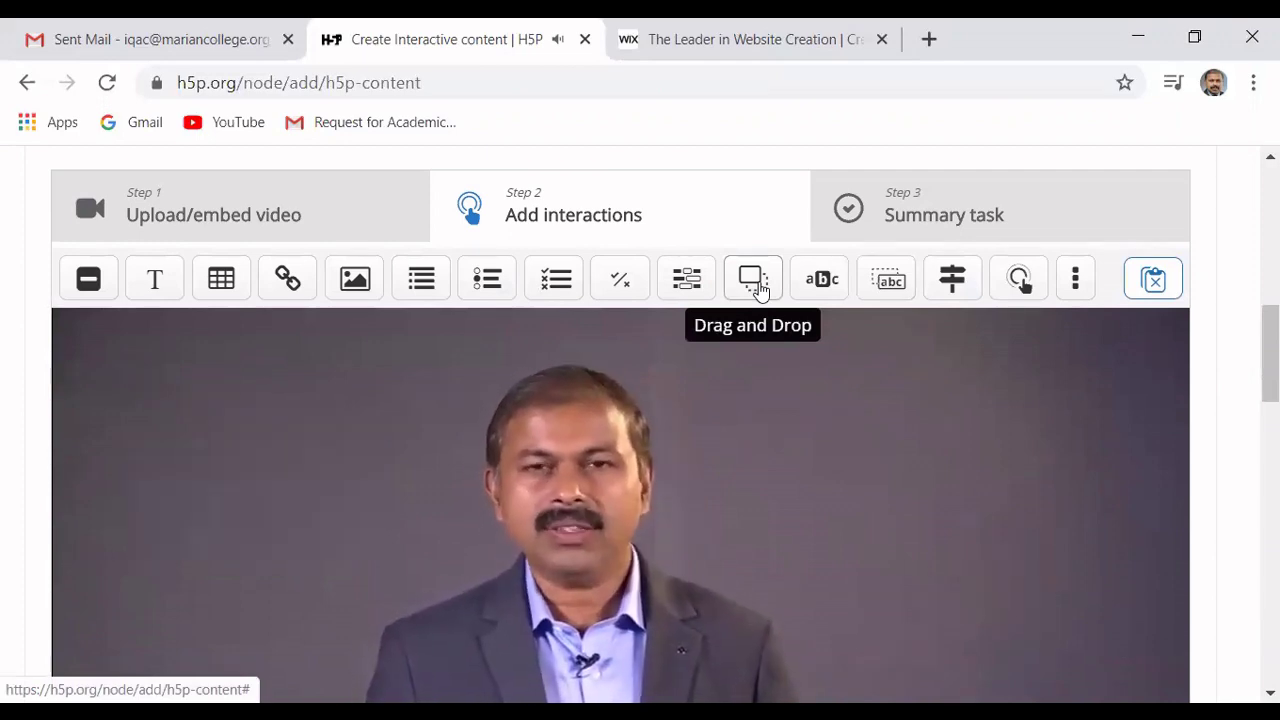
mouse_move(1253, 308)
left_mouse_down()
mouse_move(1254, 452)
mouse_move(1251, 329)
left_mouse_up()
left_click(84, 427)
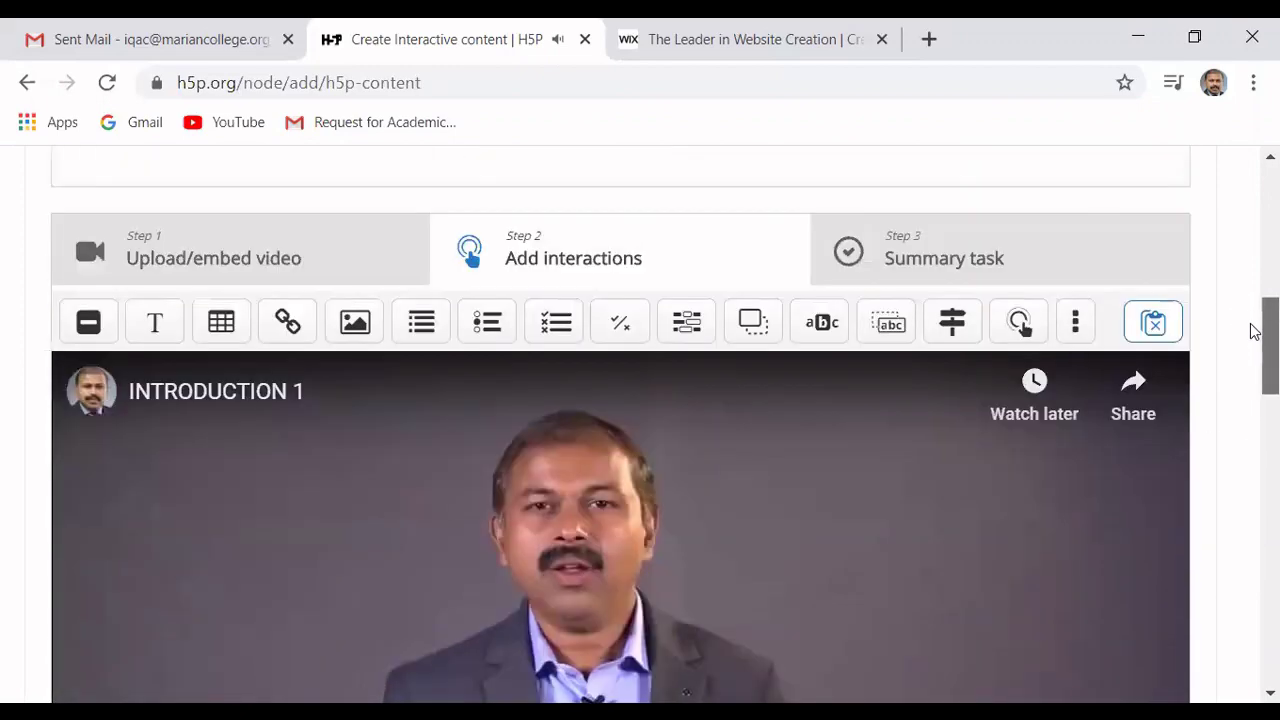
- Add a Drag and Drop interaction at this point and turn on its Pause video option
left_click(750, 327)
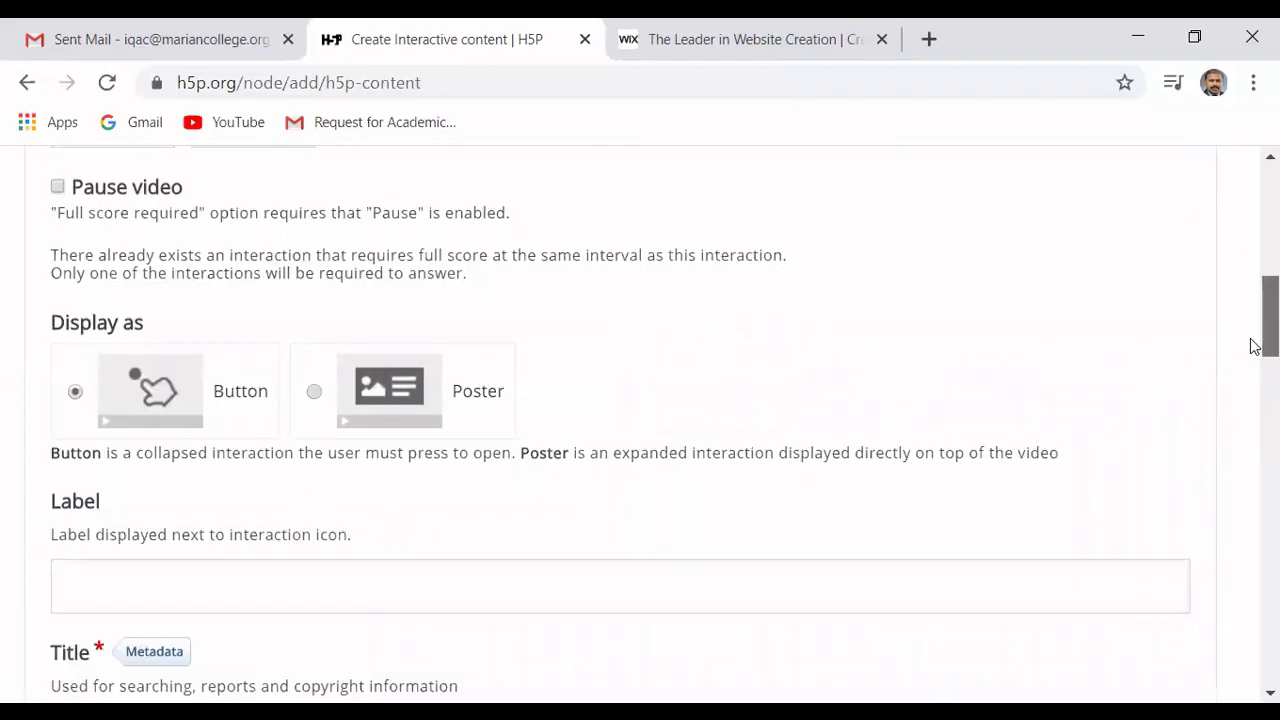
scroll(1255, 346, "up", 2)
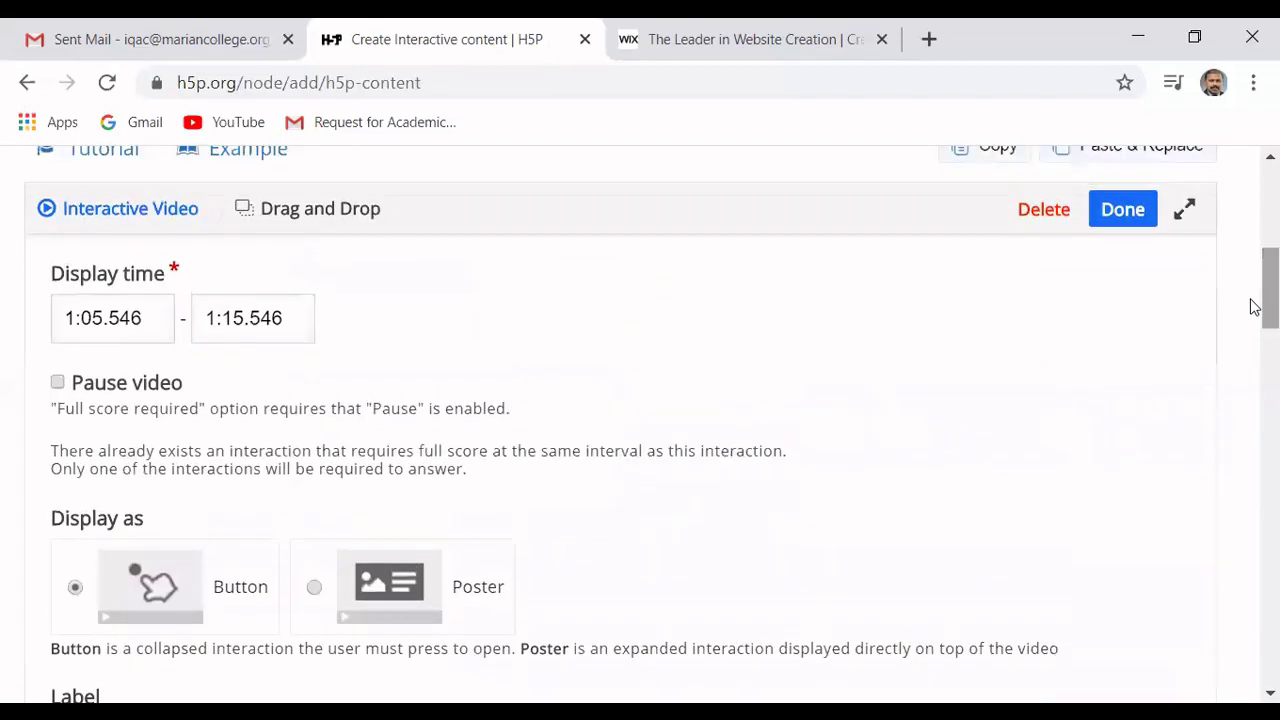
left_click(57, 382)
- Fill in the interaction's label, starting with "Tr", and shorten its title to "Drag and Drop"
scroll(1255, 305, "down", 4)
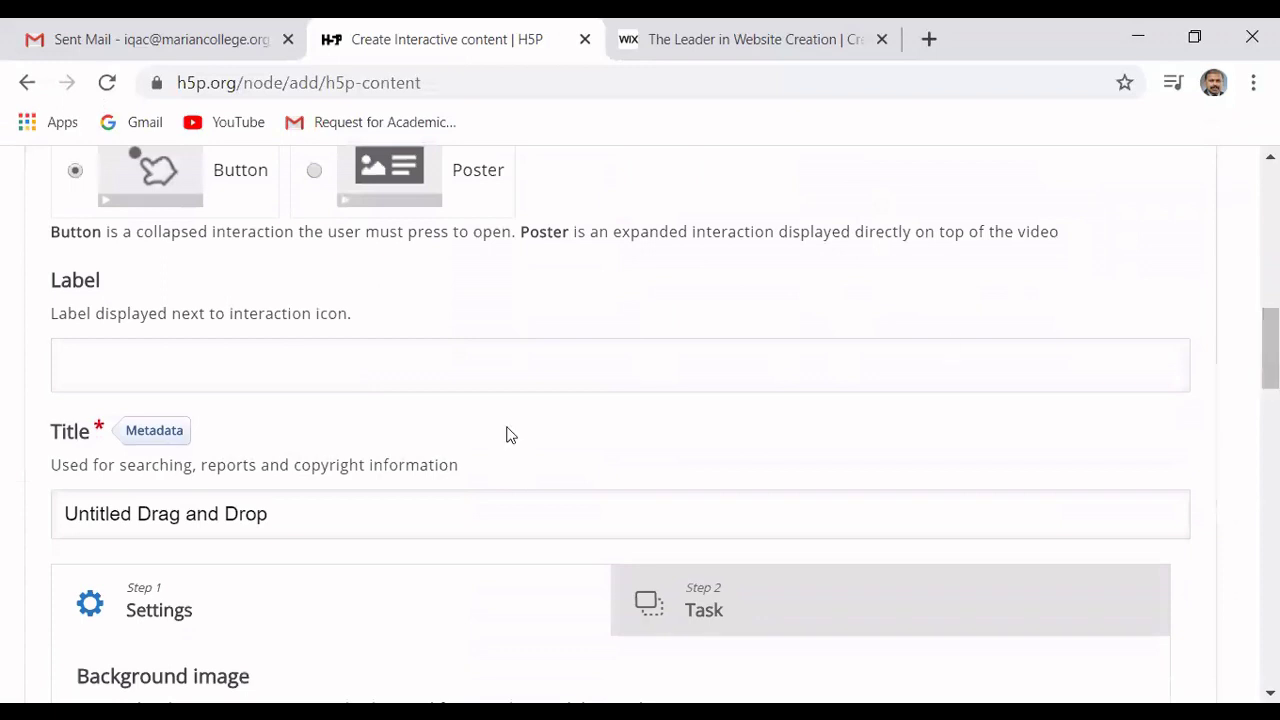
left_click(322, 389)
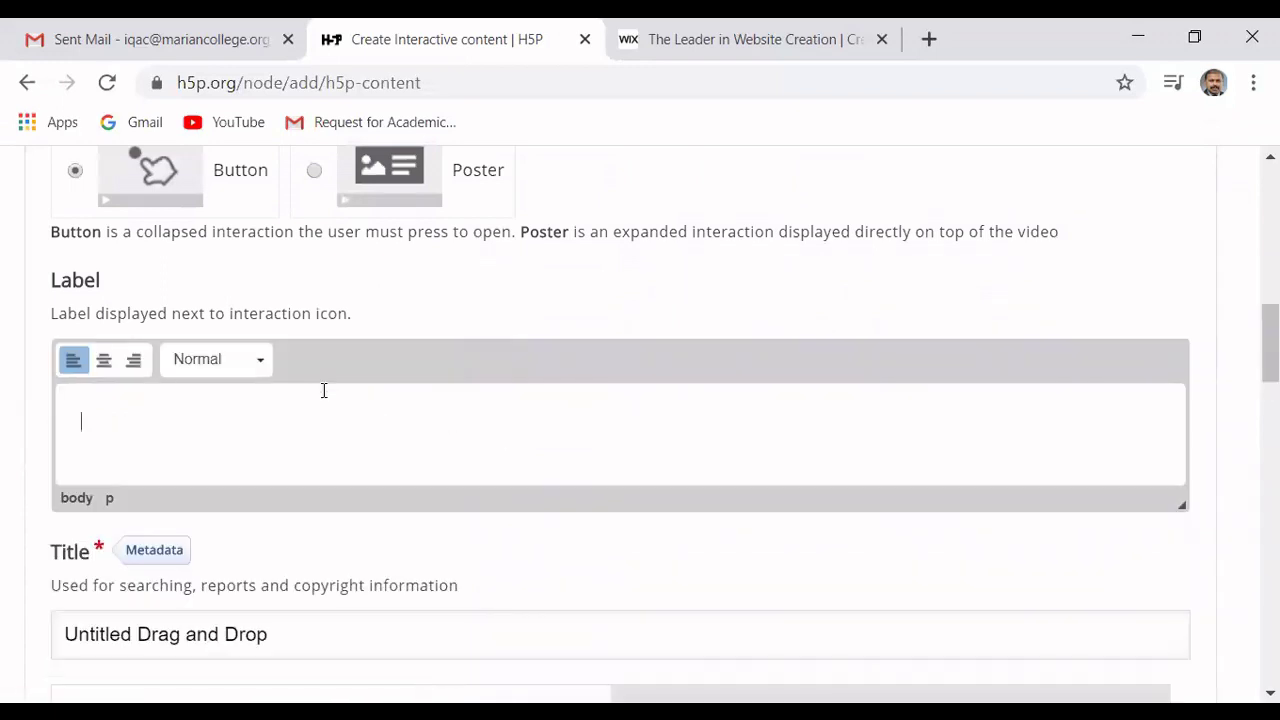
type("Tr")
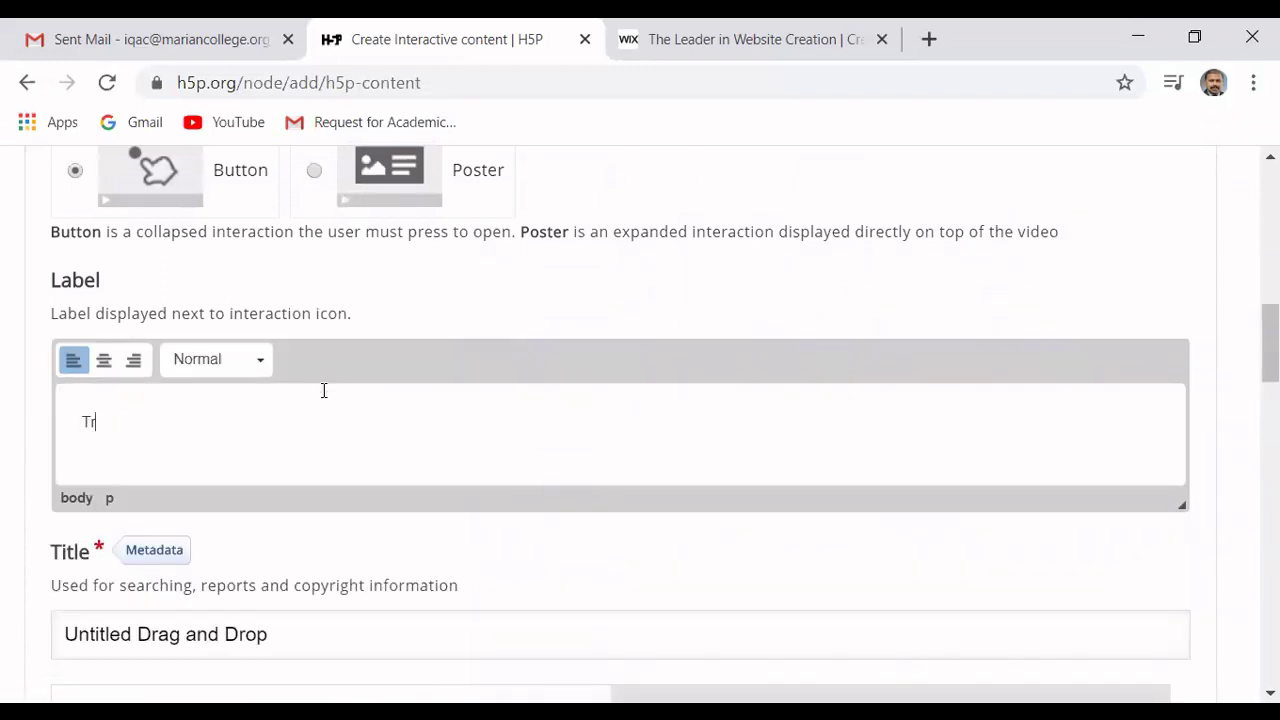
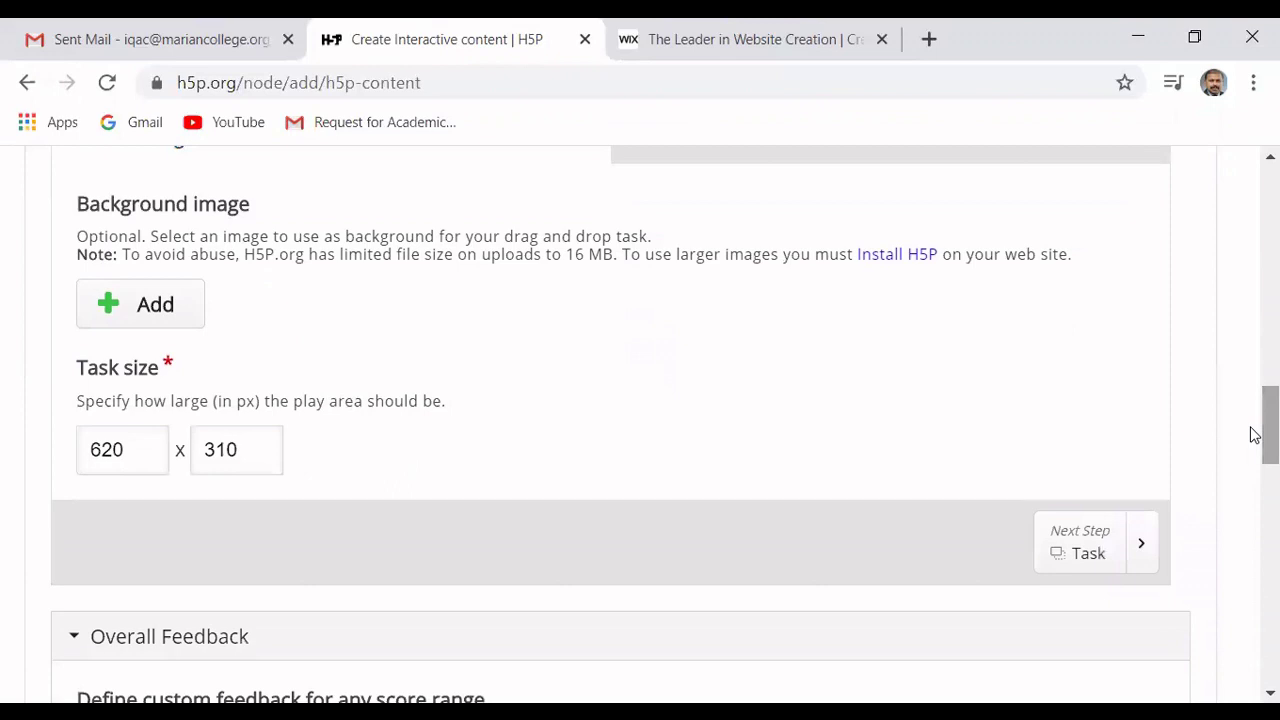
- Add the Marian1 picture from the Video Course folder as the drag and drop background image
left_click(164, 309)
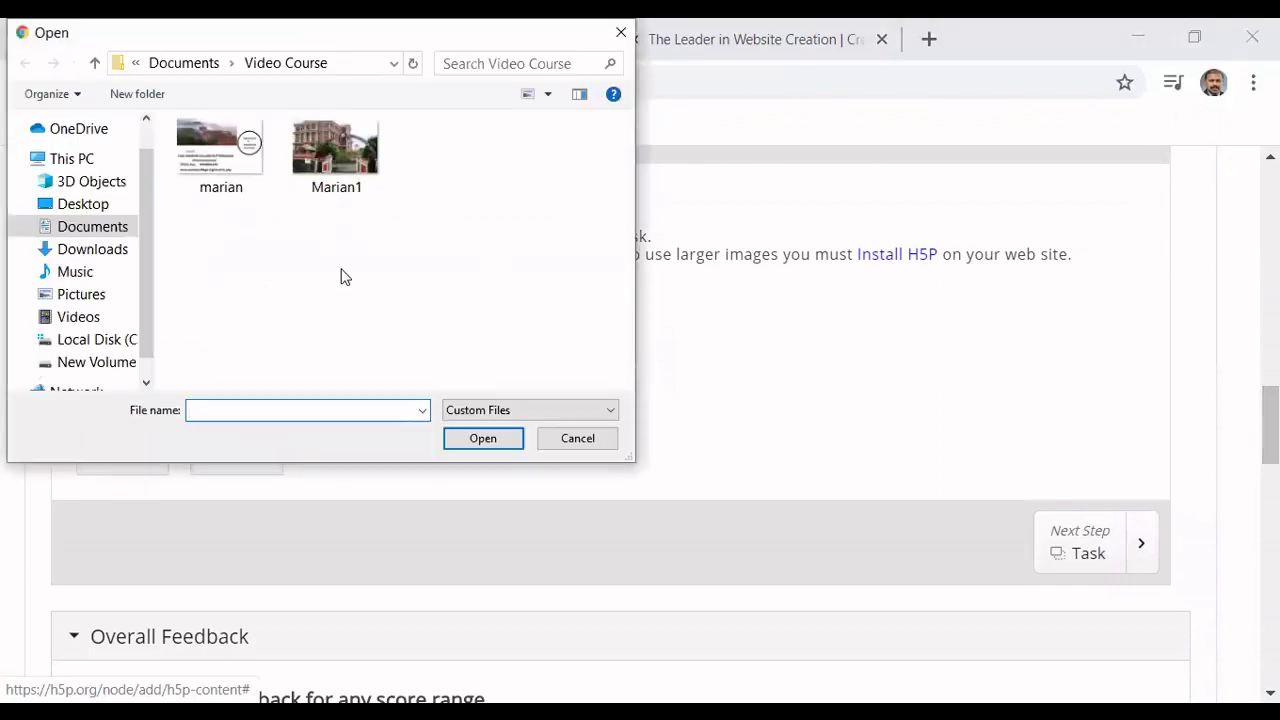
left_click(330, 160)
left_click(470, 442)
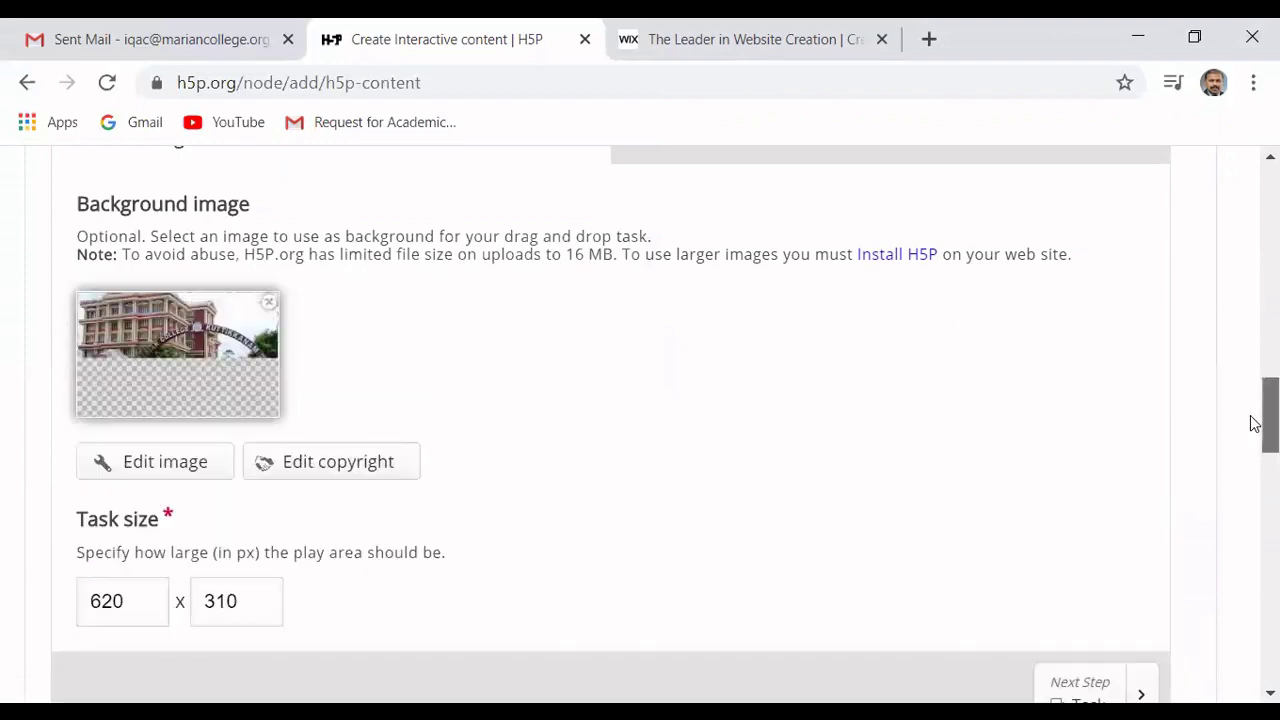
- Recheck the interaction's general settings, then go to its Task step and insert a drop zone
left_click_drag(1255, 440, 1249, 266)
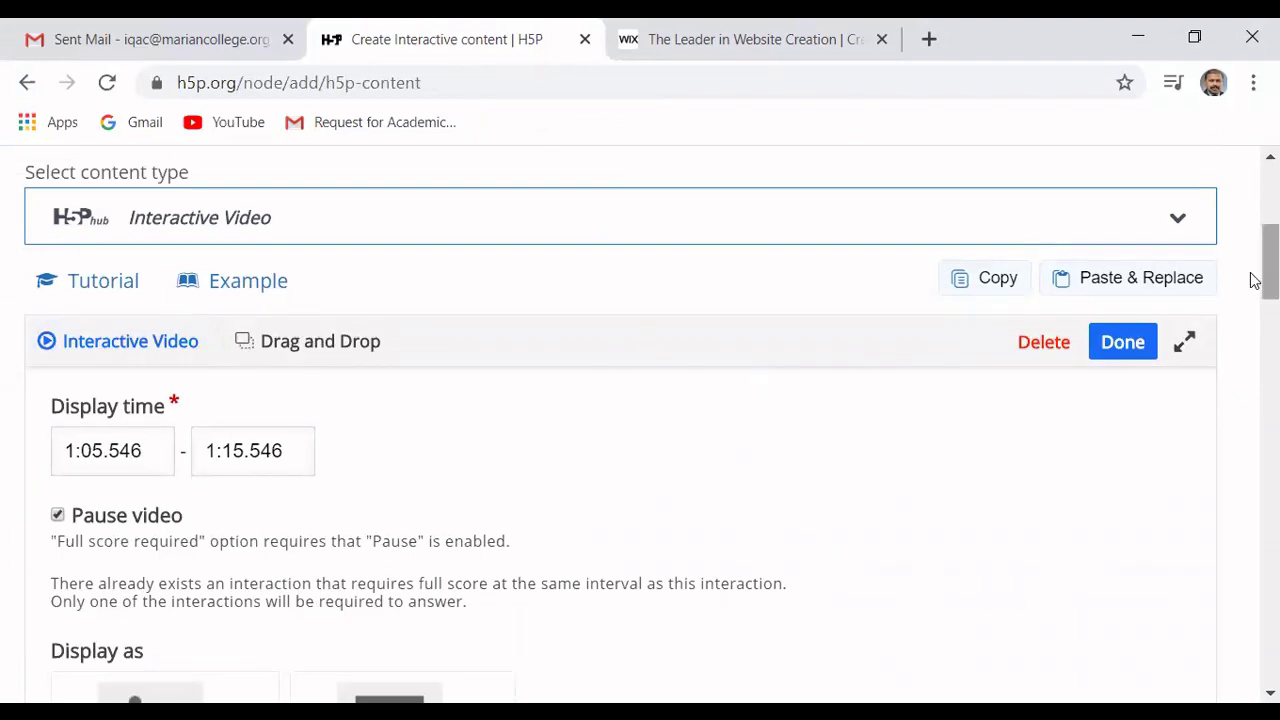
left_click_drag(1249, 277, 1255, 399)
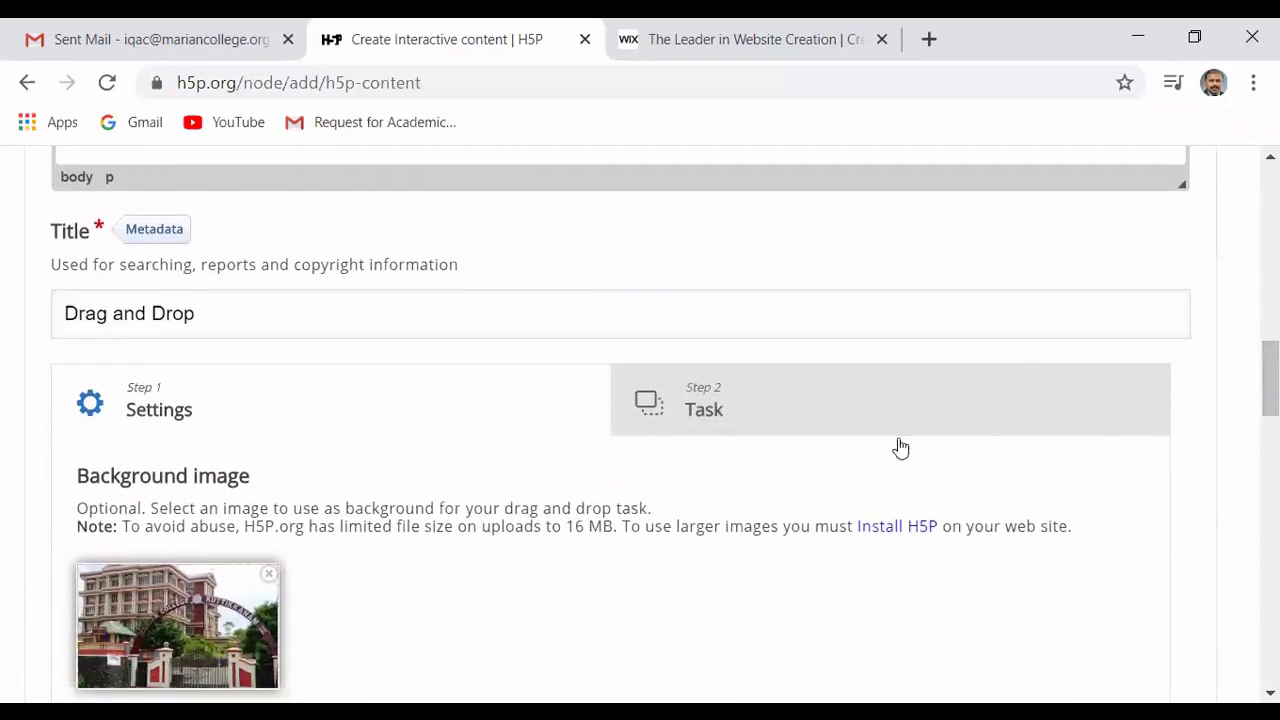
left_click(740, 411)
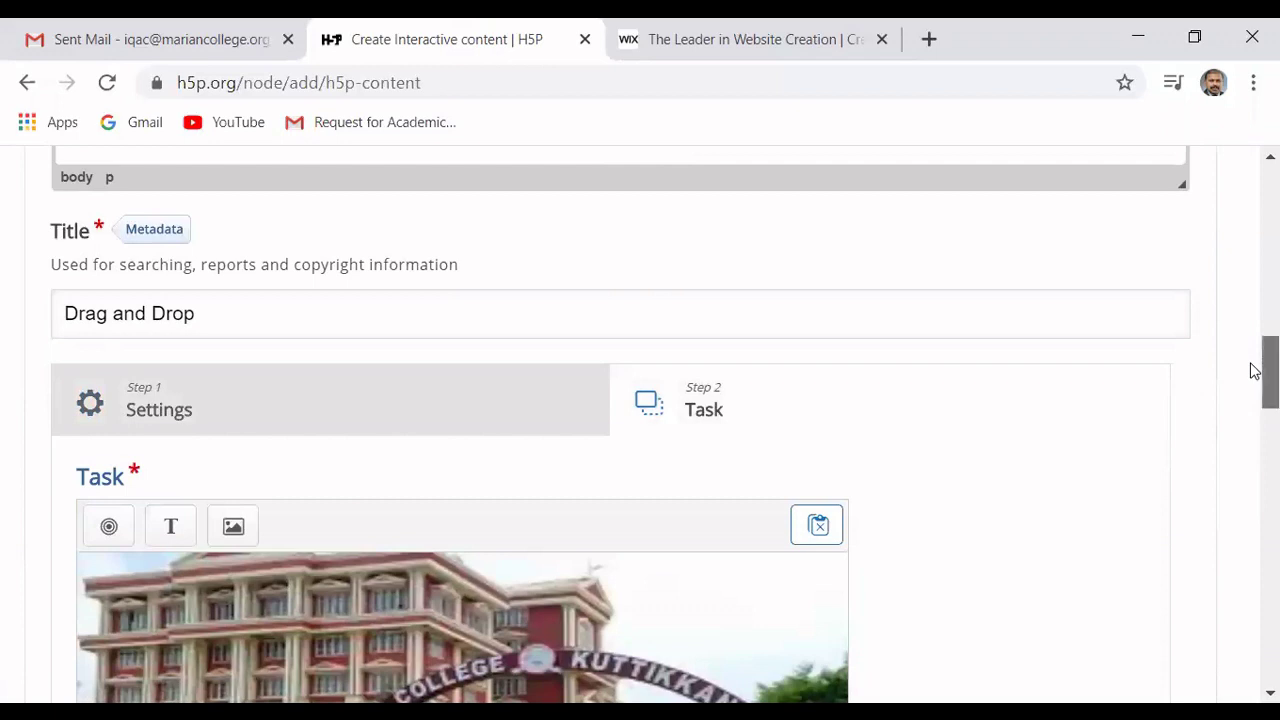
left_click_drag(1251, 366, 1252, 404)
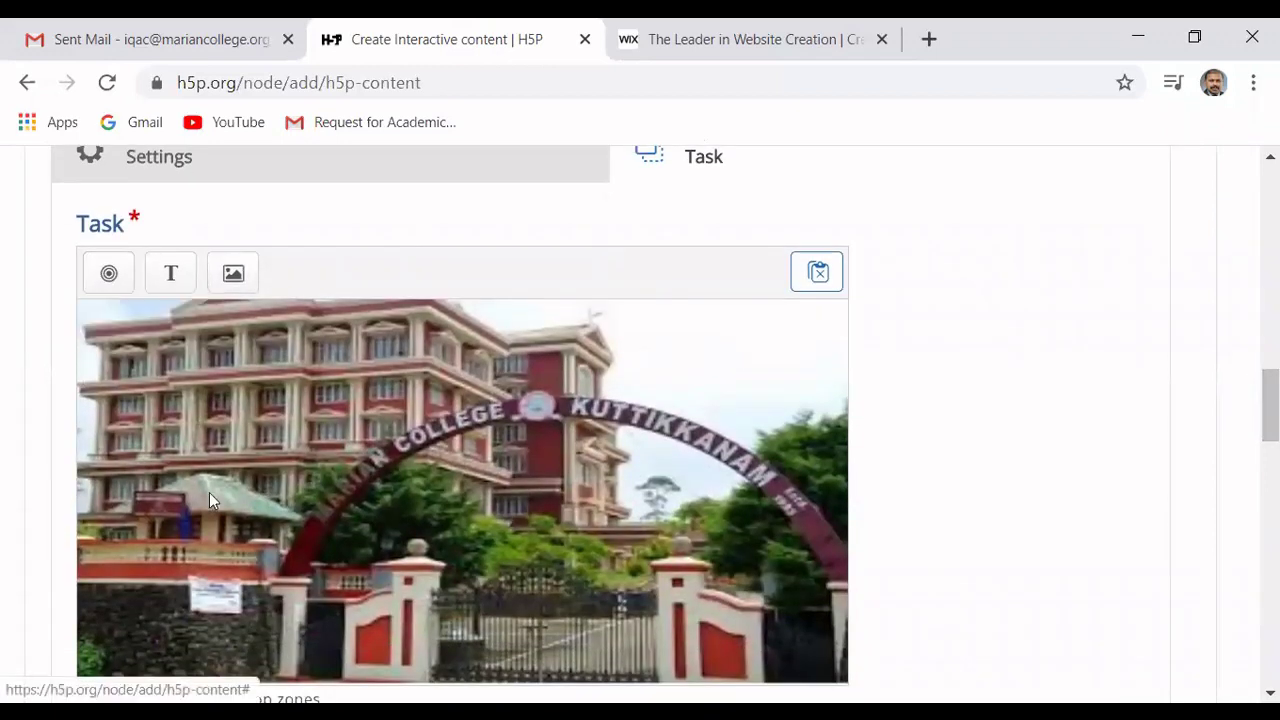
left_click(104, 280)
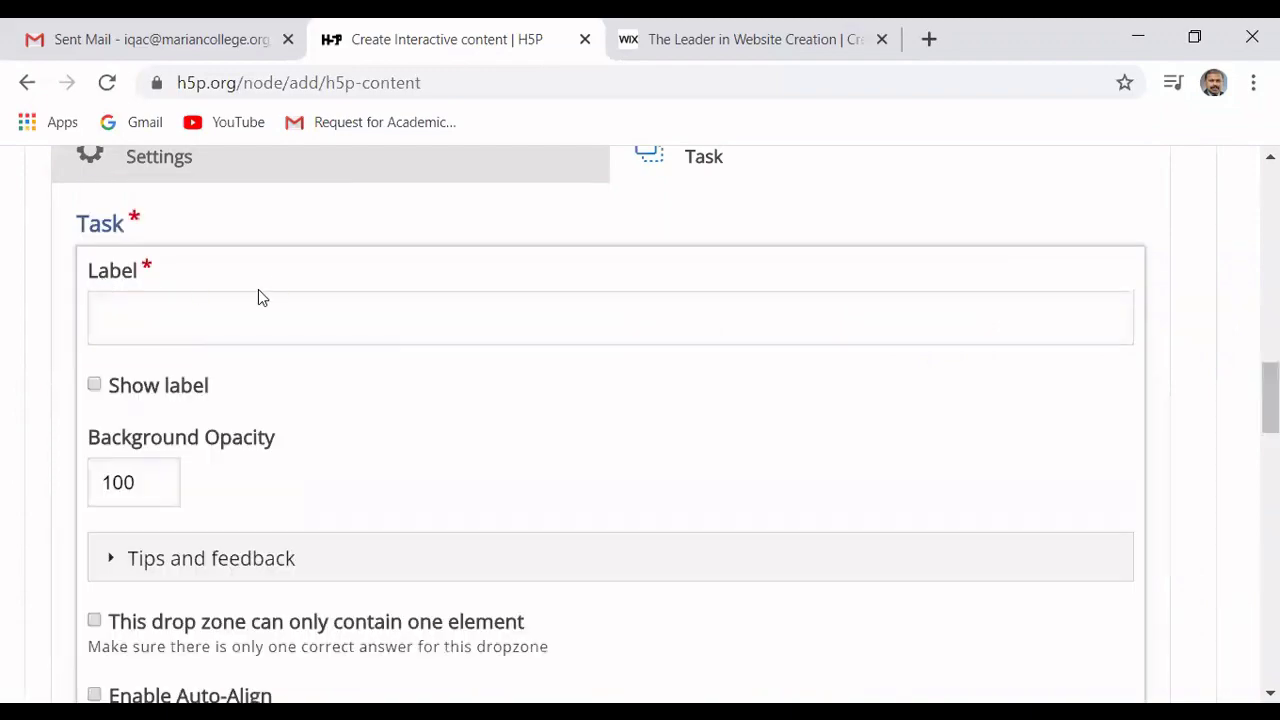
- Set the drop zone's label to "Drop it Here"
left_click_drag(1252, 395, 1250, 363)
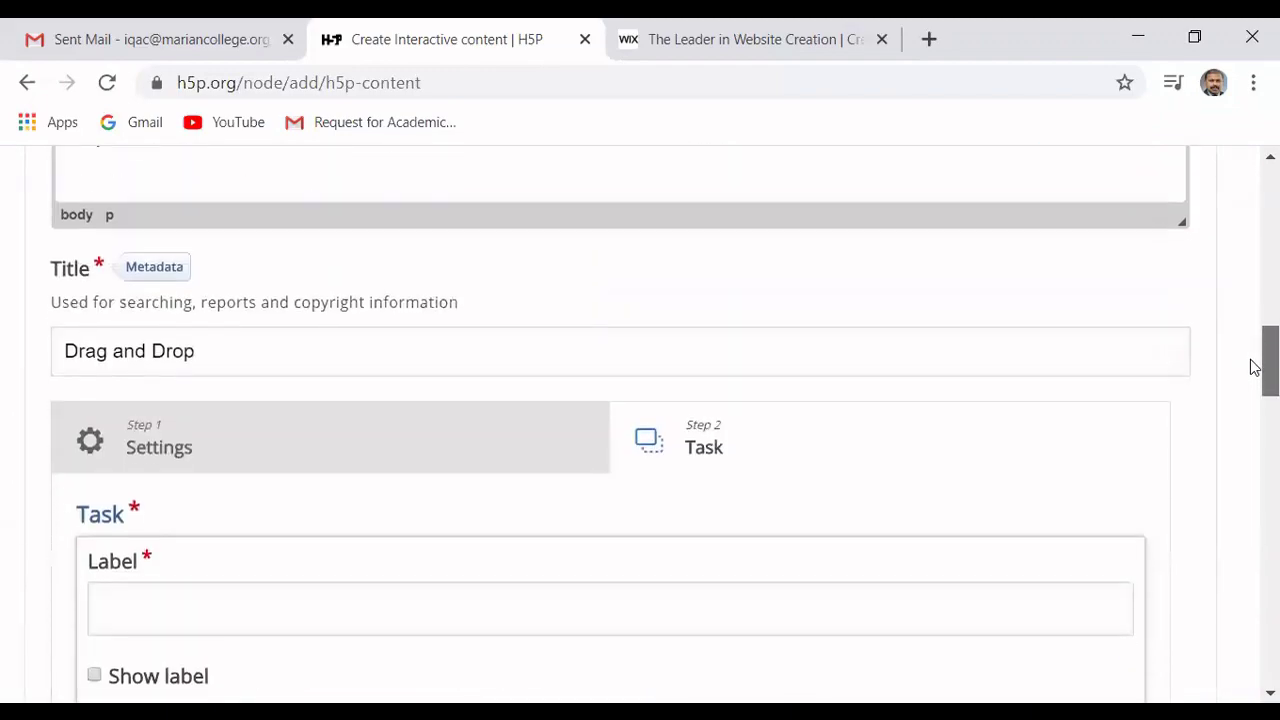
scroll(1251, 371, "down", 3)
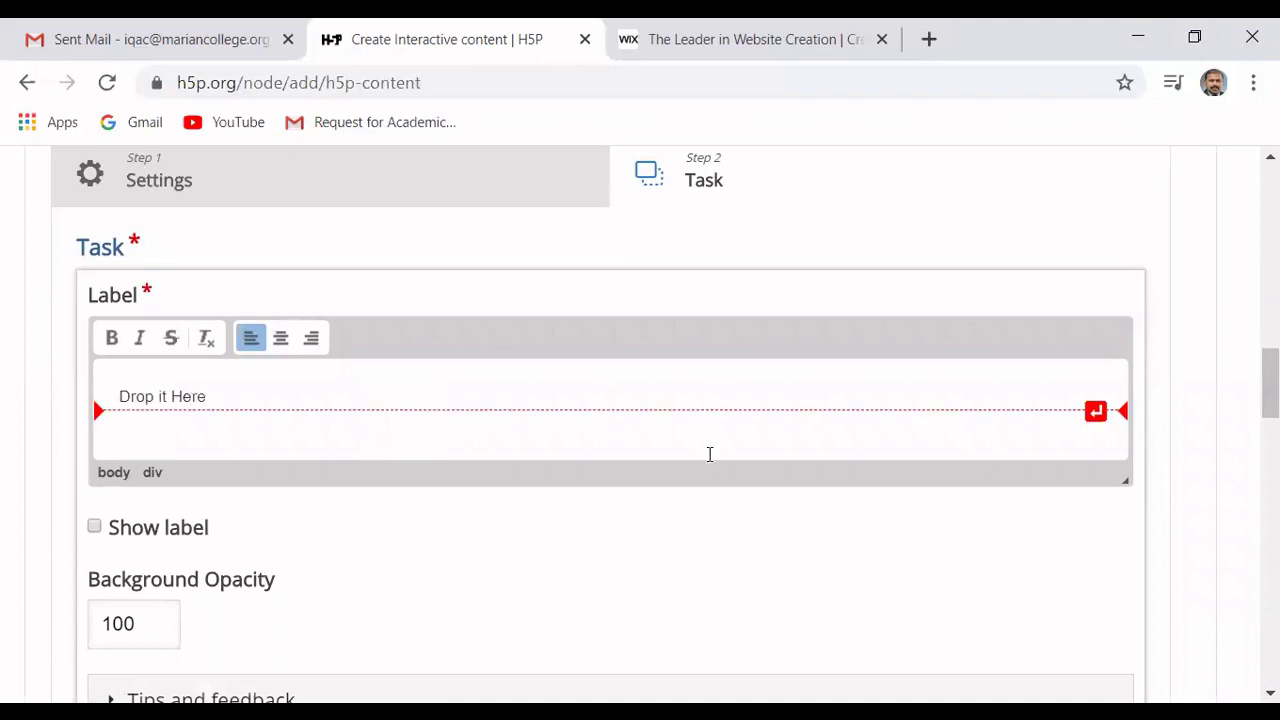
scroll(1255, 365, "up", 2)
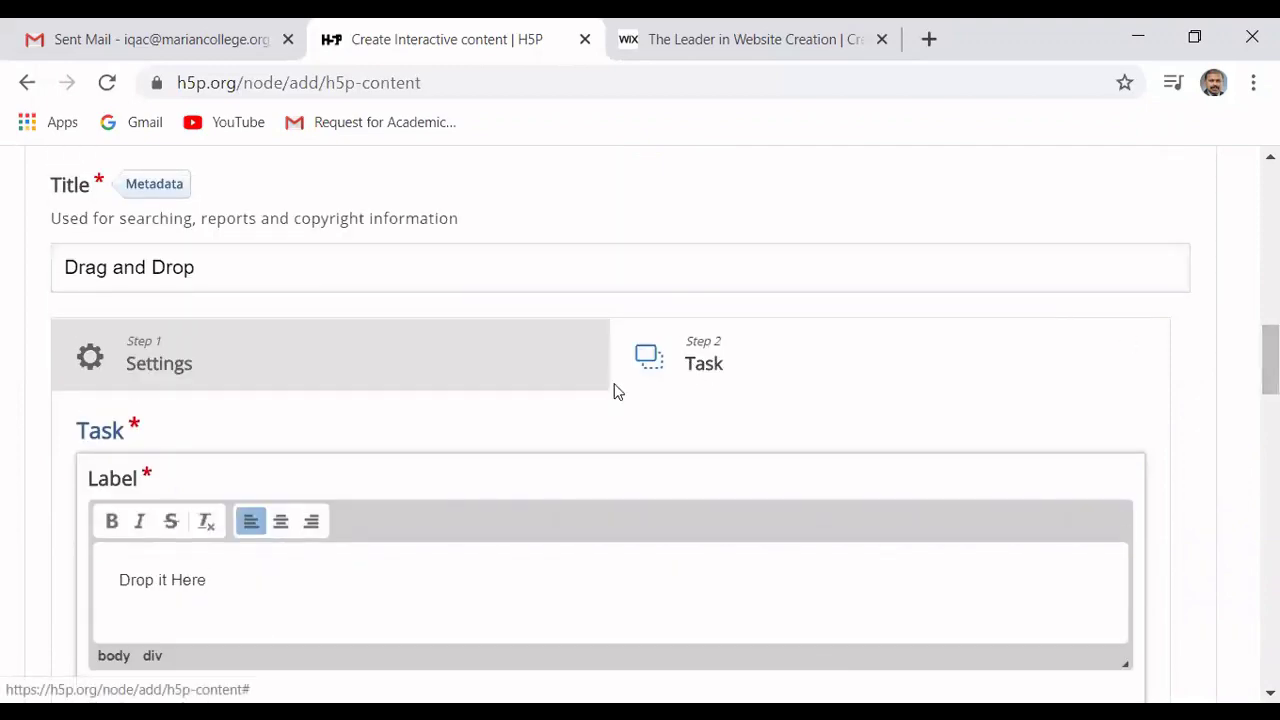
- Turn on Show label for the drop zone and save it onto the background image
scroll(1252, 385, "down", 7)
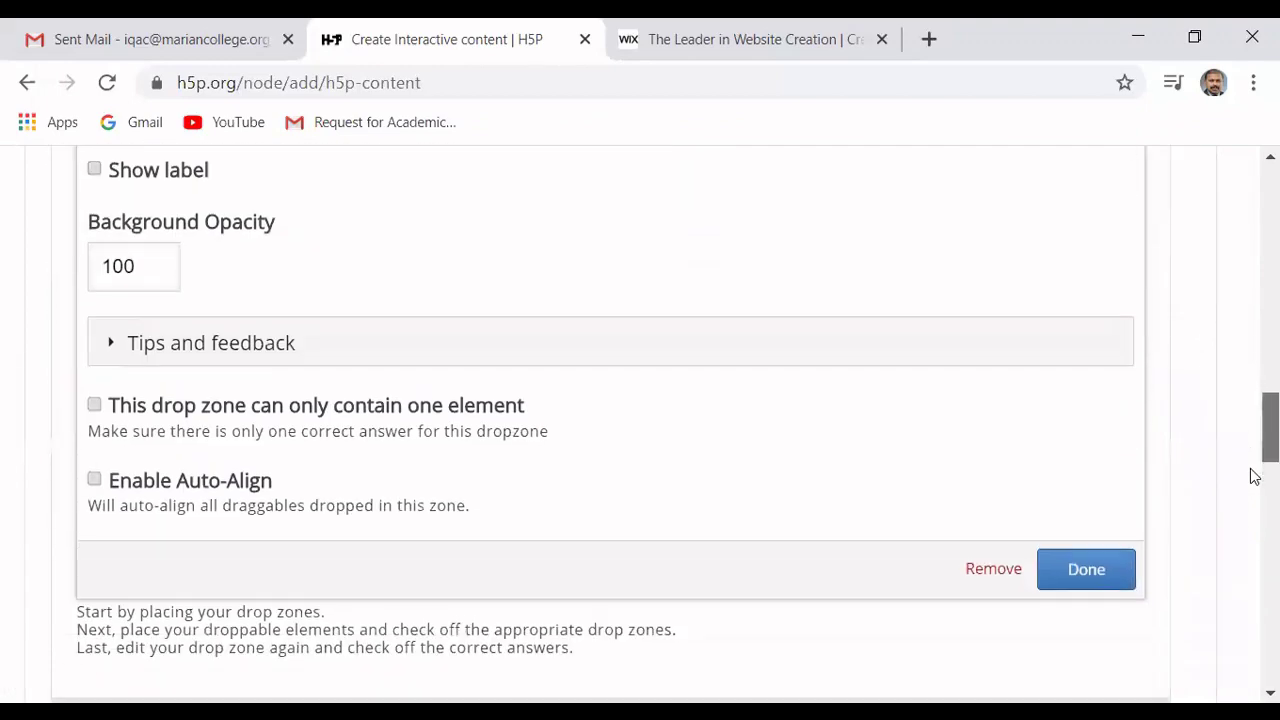
left_click_drag(1255, 482, 1255, 430)
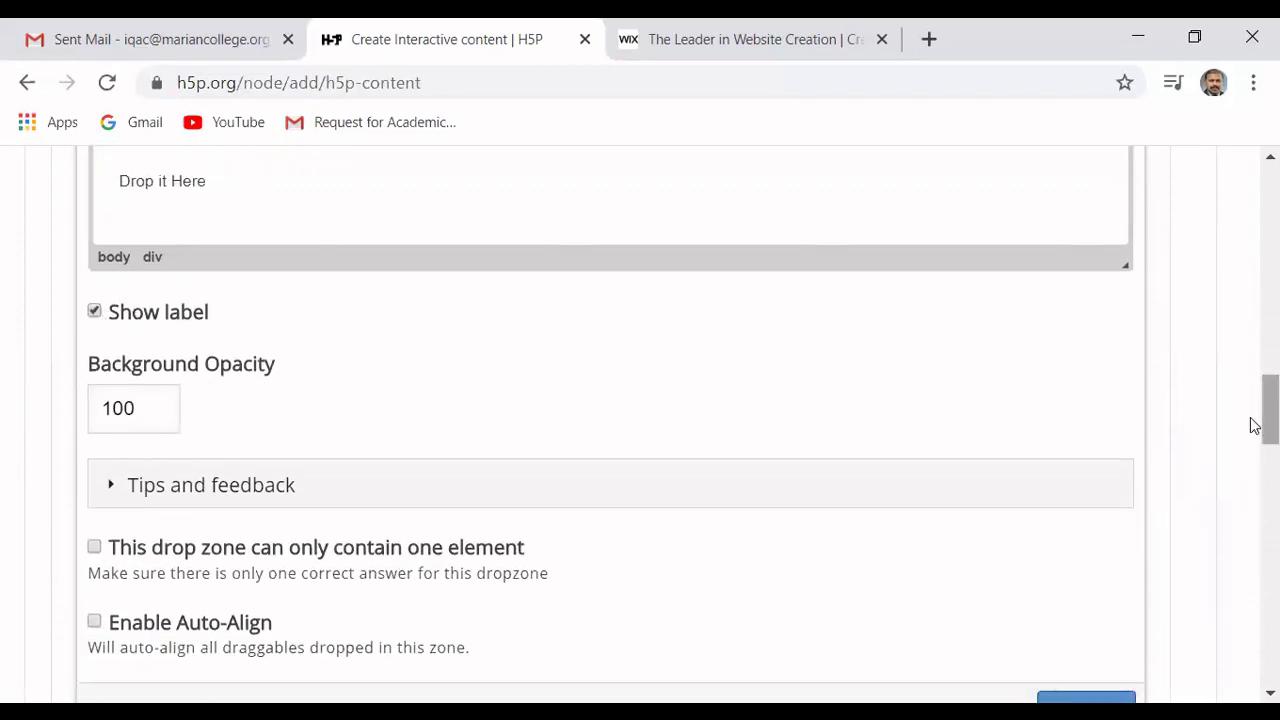
left_click_drag(1251, 426, 1254, 476)
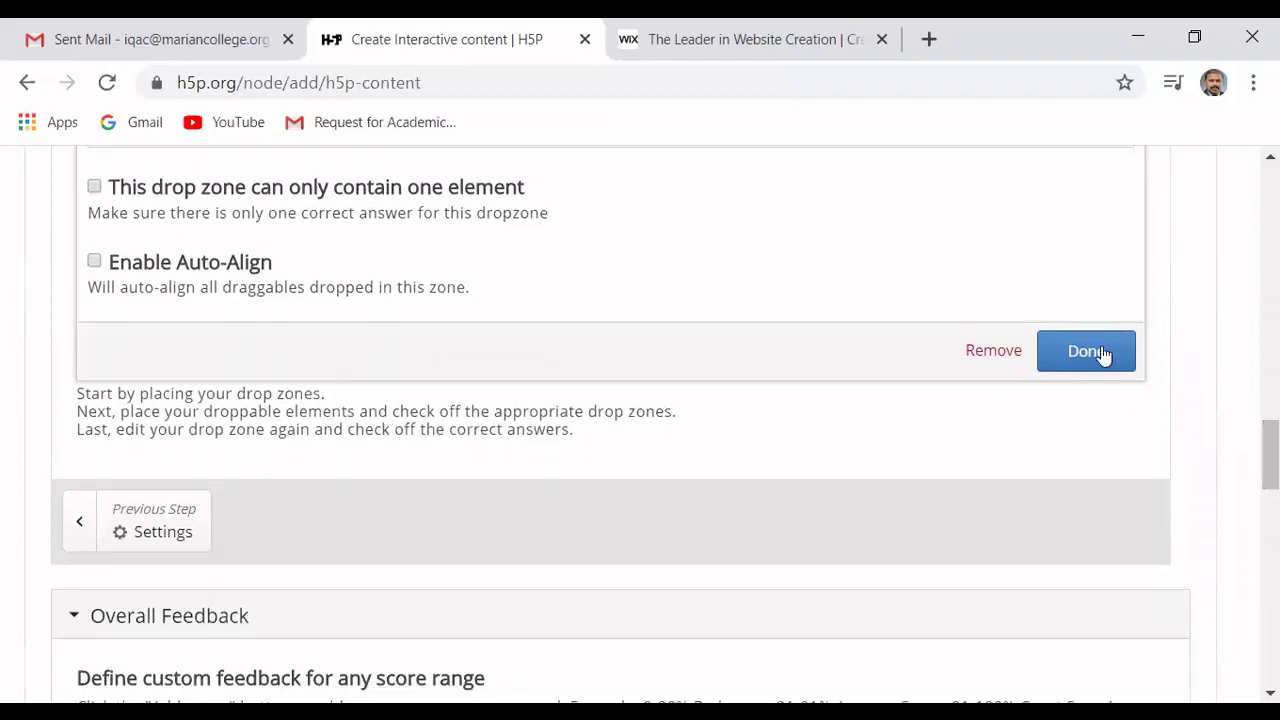
left_click(1086, 354)
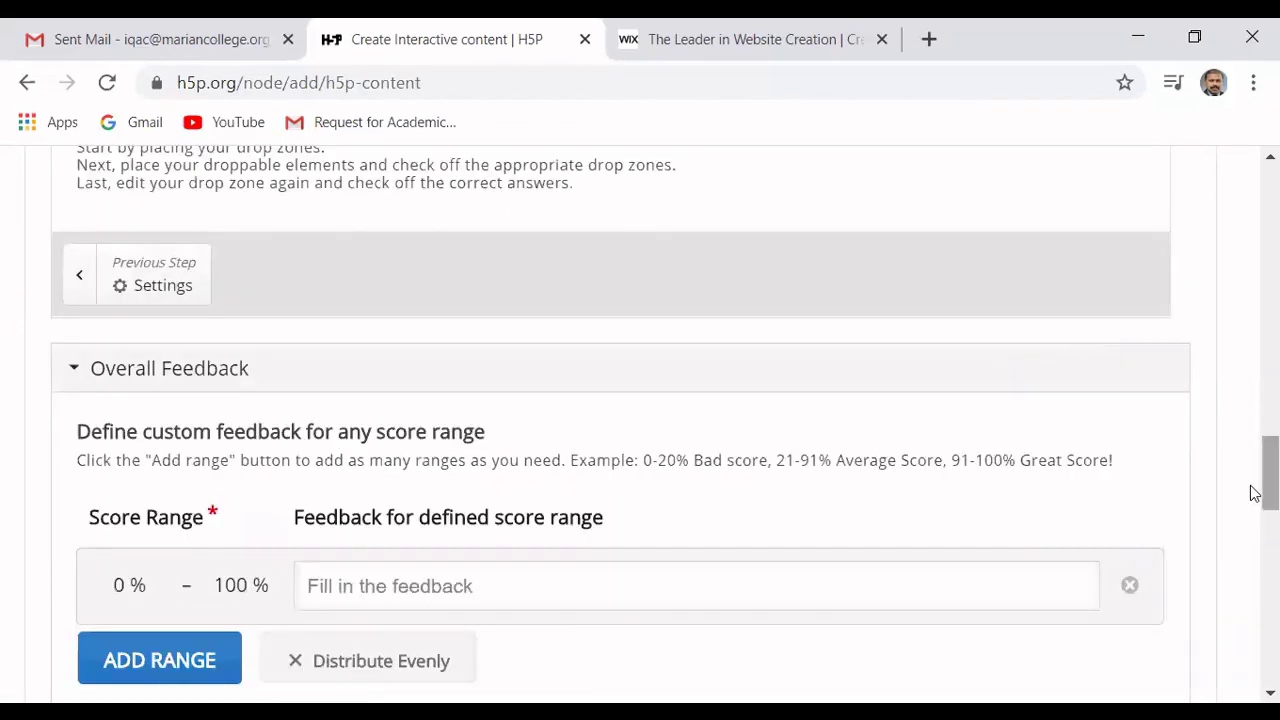
- Add a text element reading "Kuttikkanam" to the drag and drop task and save it onto the background image
left_click_drag(1255, 482, 1255, 385)
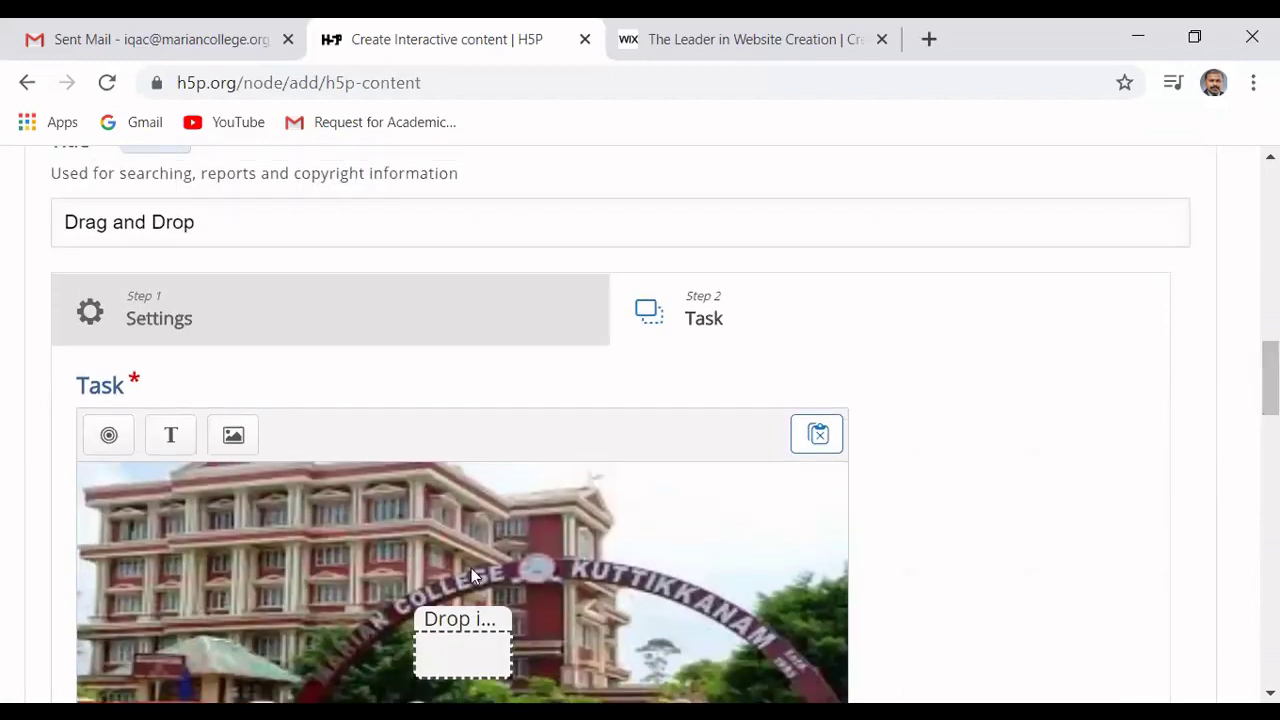
left_click(167, 440)
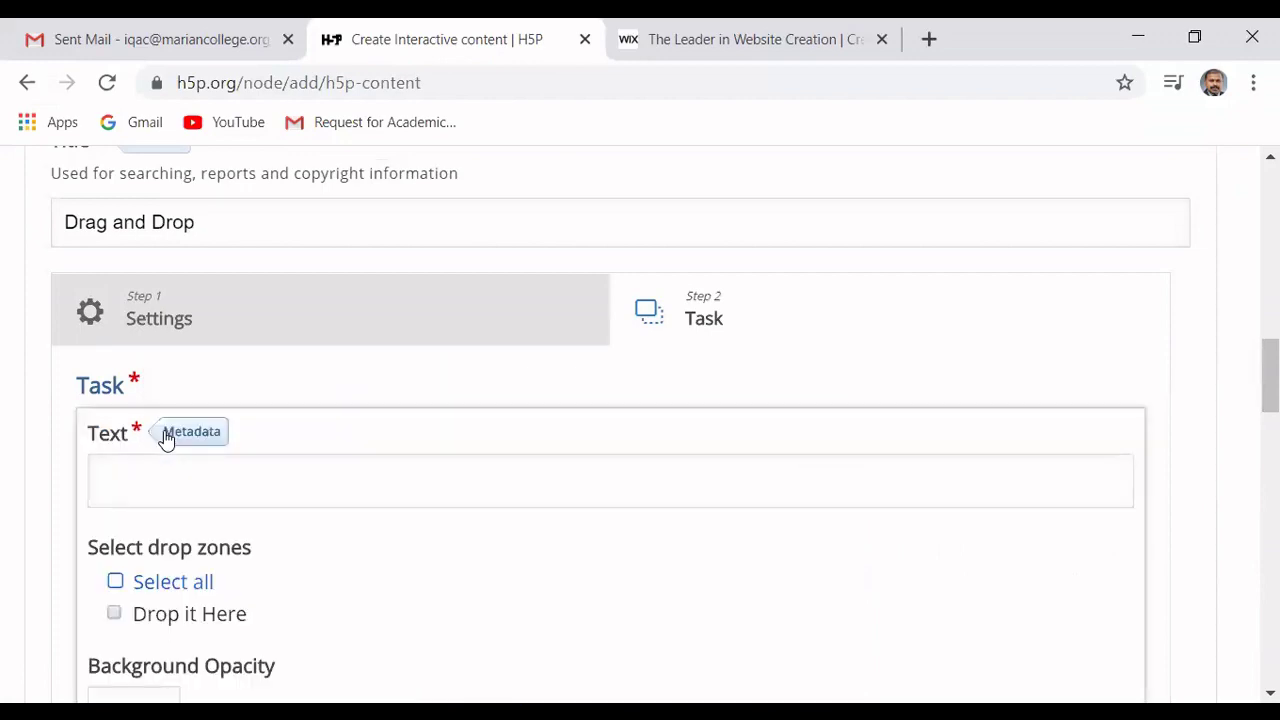
left_click(236, 497)
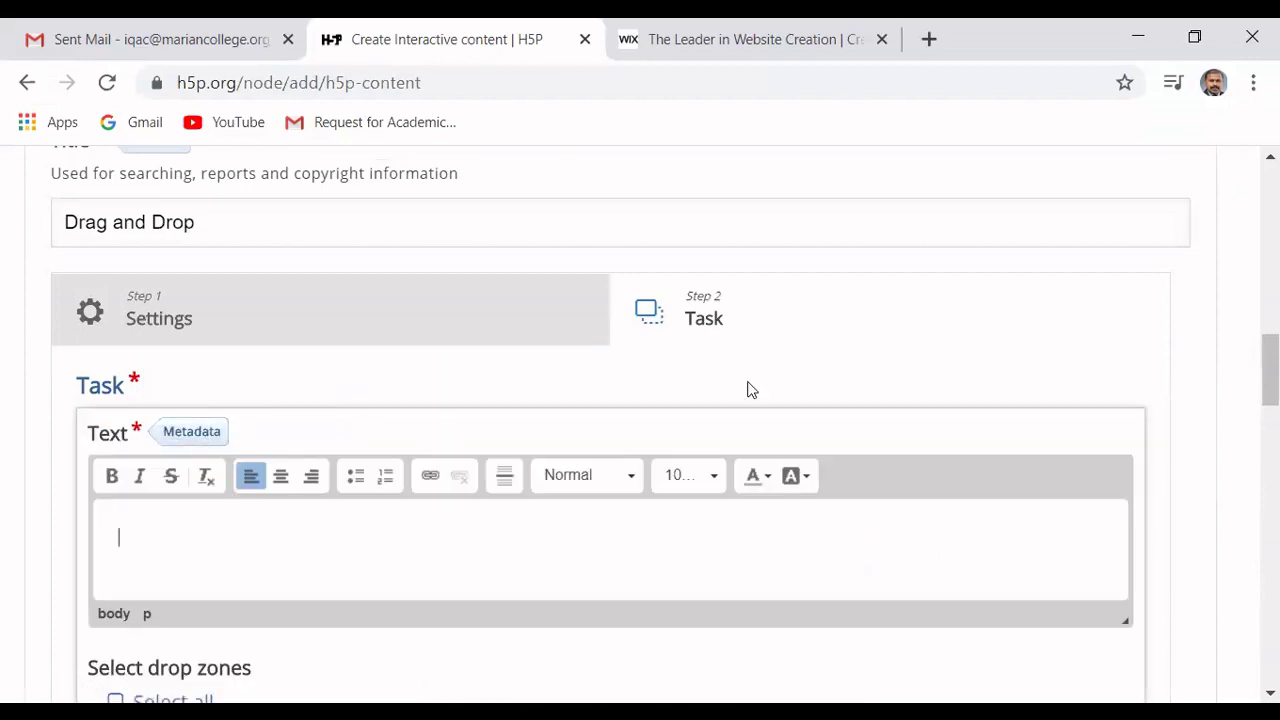
left_click_drag(1251, 358, 1254, 386)
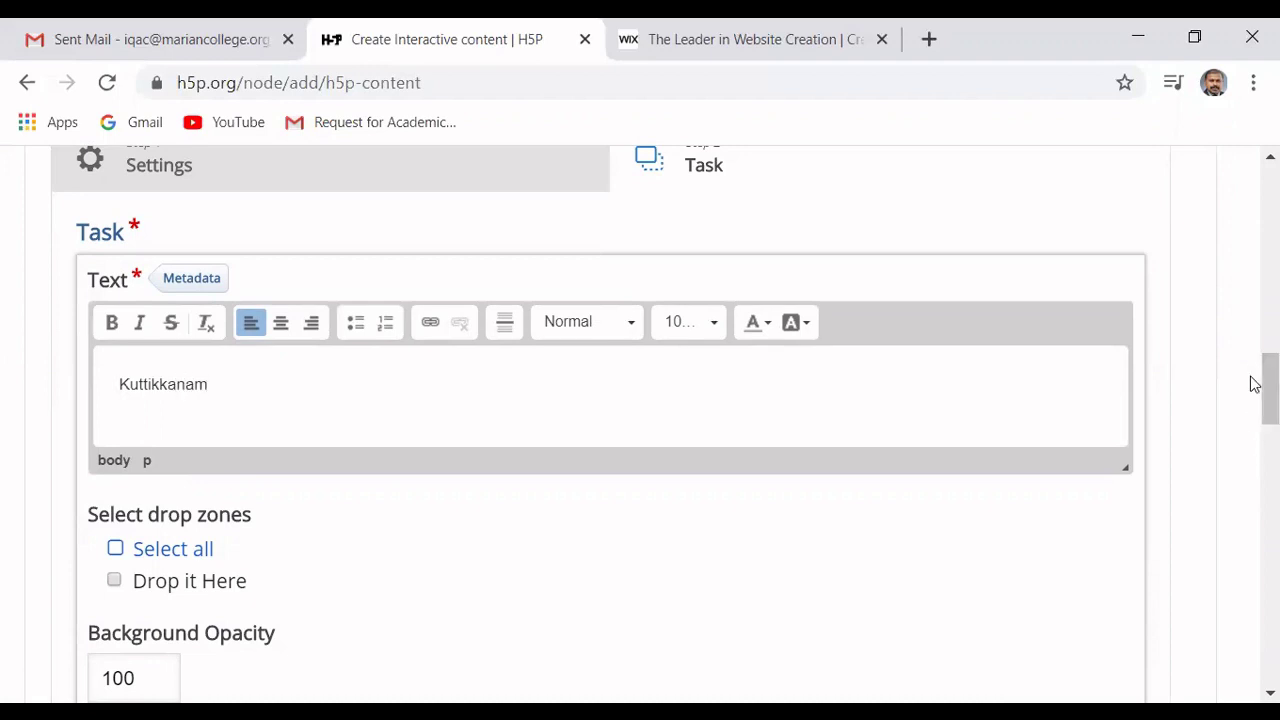
left_click_drag(1257, 394, 1252, 472)
left_click(1082, 257)
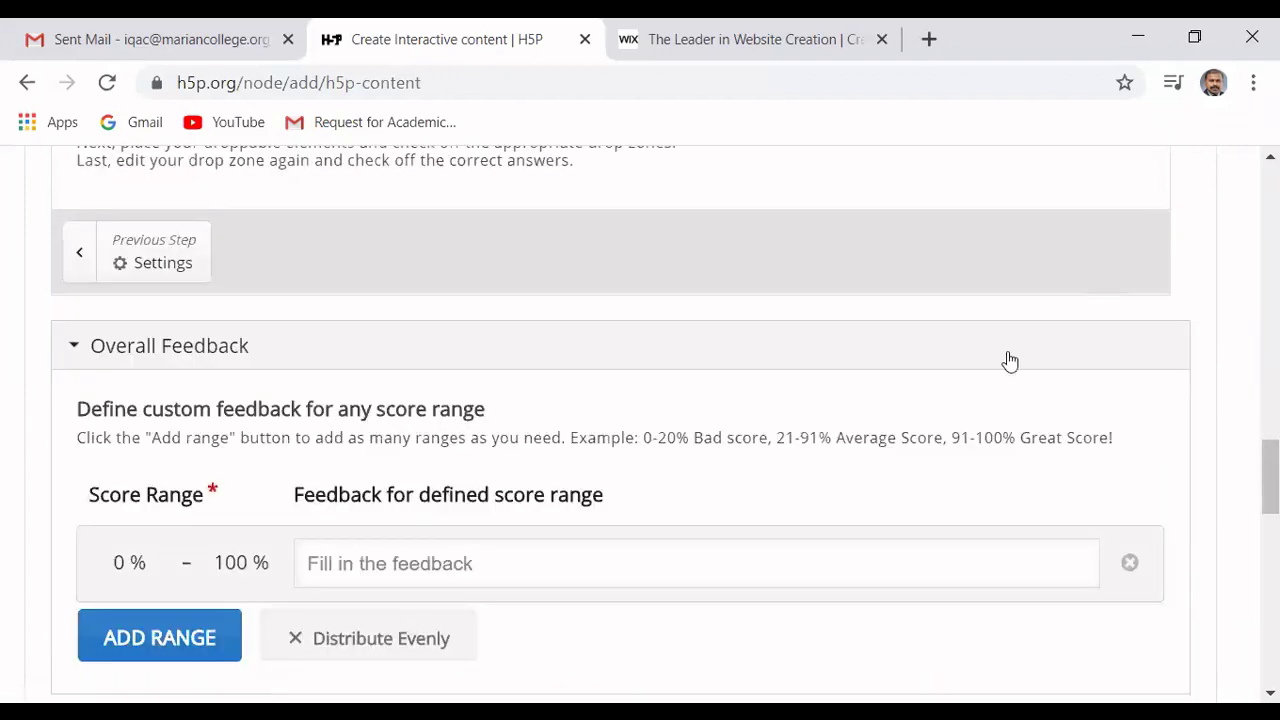
- Enlarge the "Drop it Here" drop zone to cover about half the image width and move it to the image's lower-left area
left_click_drag(1254, 465, 1255, 394)
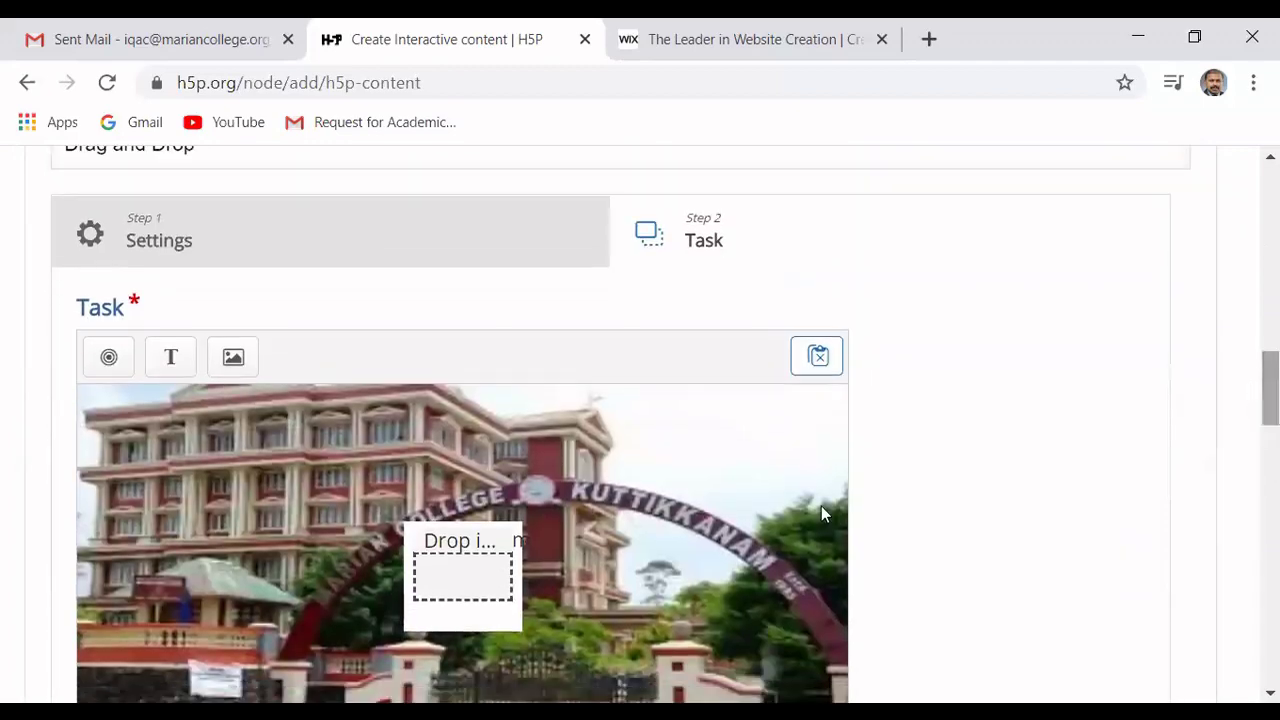
left_click(429, 565)
left_click_drag(417, 558, 143, 424)
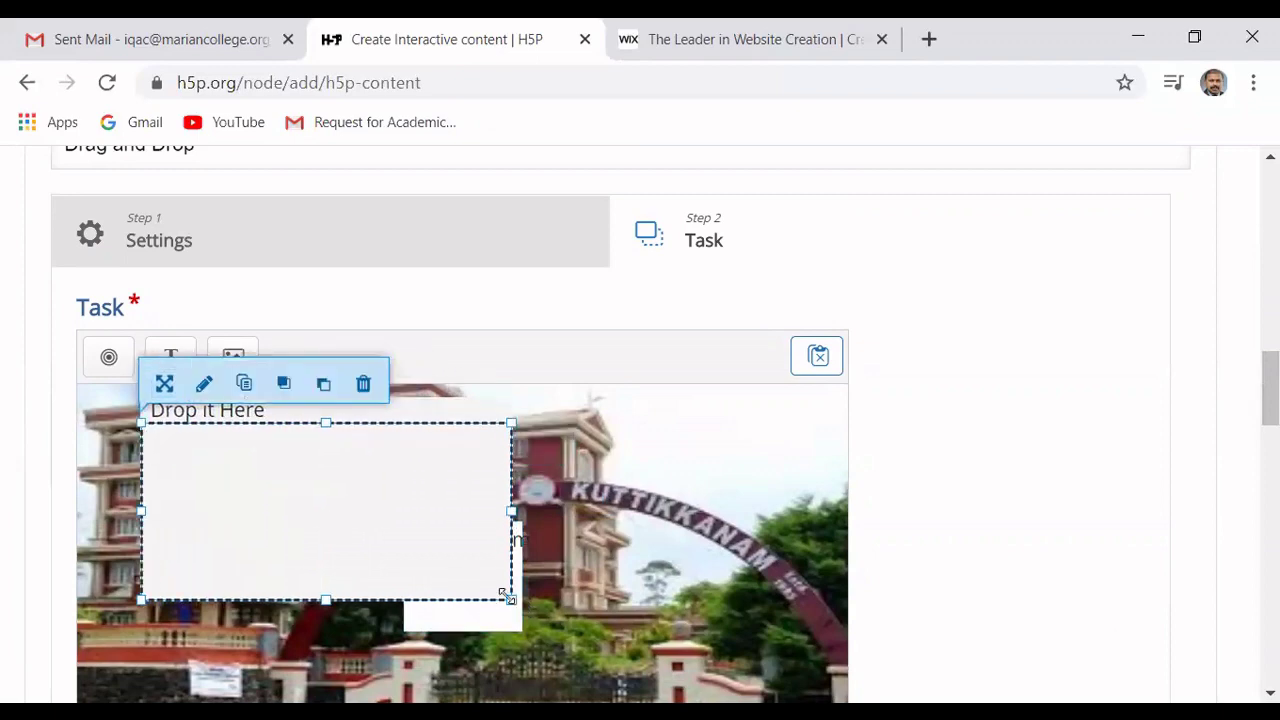
left_click_drag(510, 600, 523, 692)
left_click_drag(1255, 397, 1251, 380)
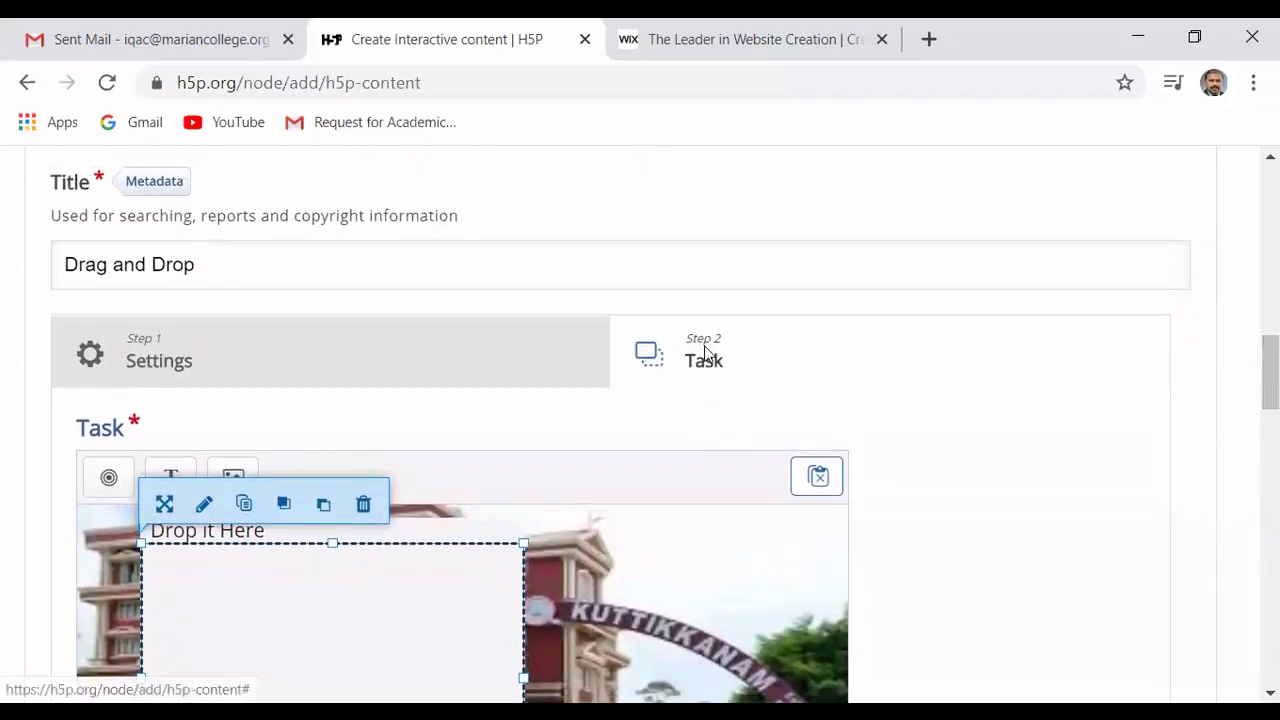
left_click_drag(1255, 333, 1251, 394)
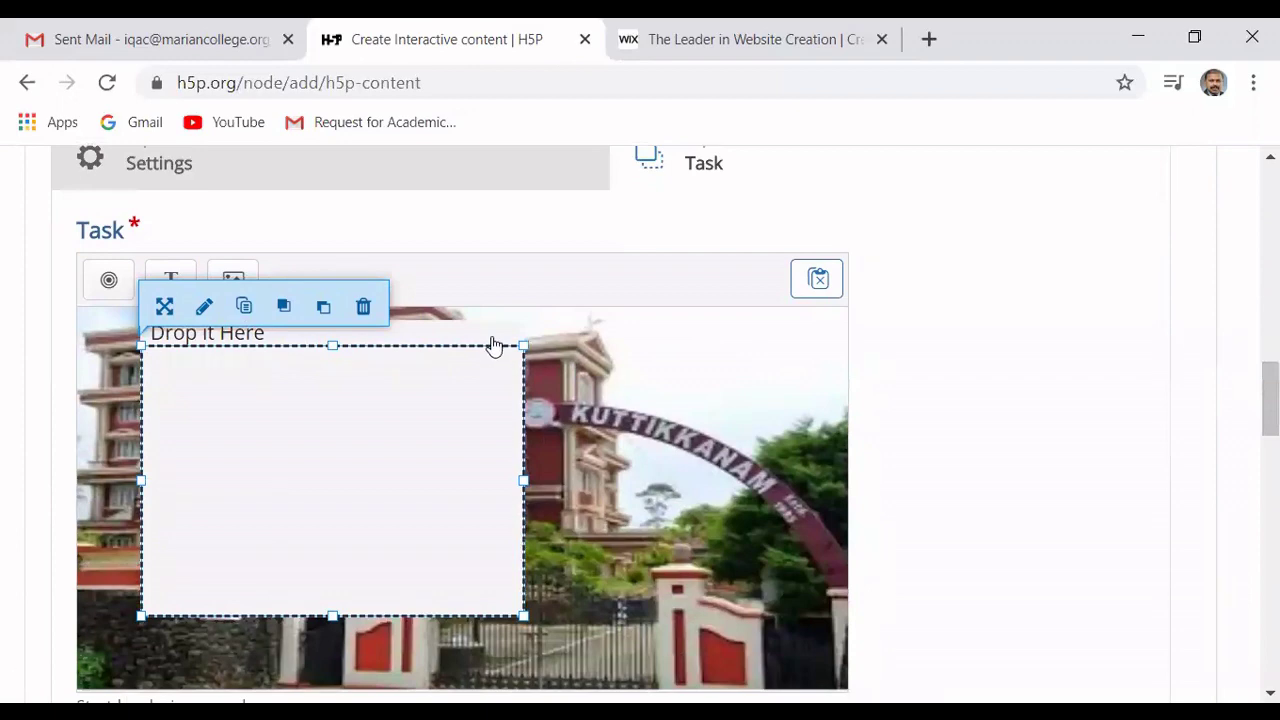
left_click_drag(494, 346, 472, 426)
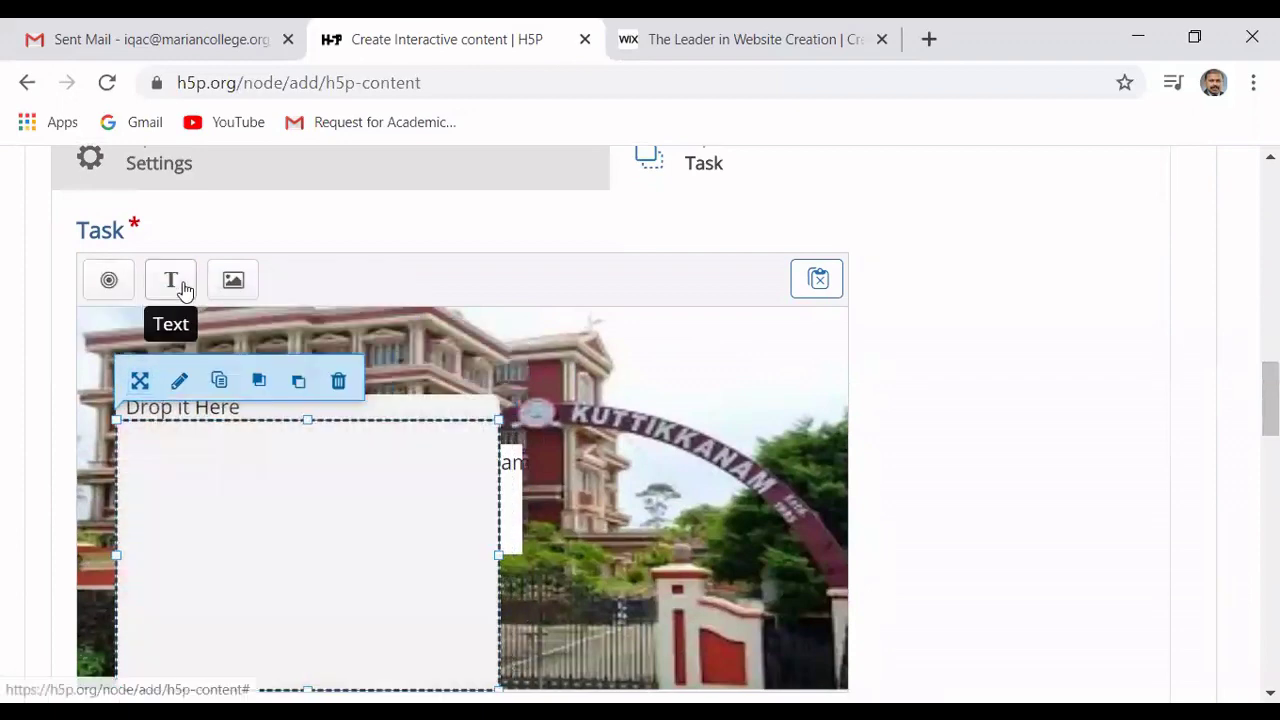
- Insert another text element in the task and enter "Peermade" as its text
left_click(184, 290)
left_click(666, 341)
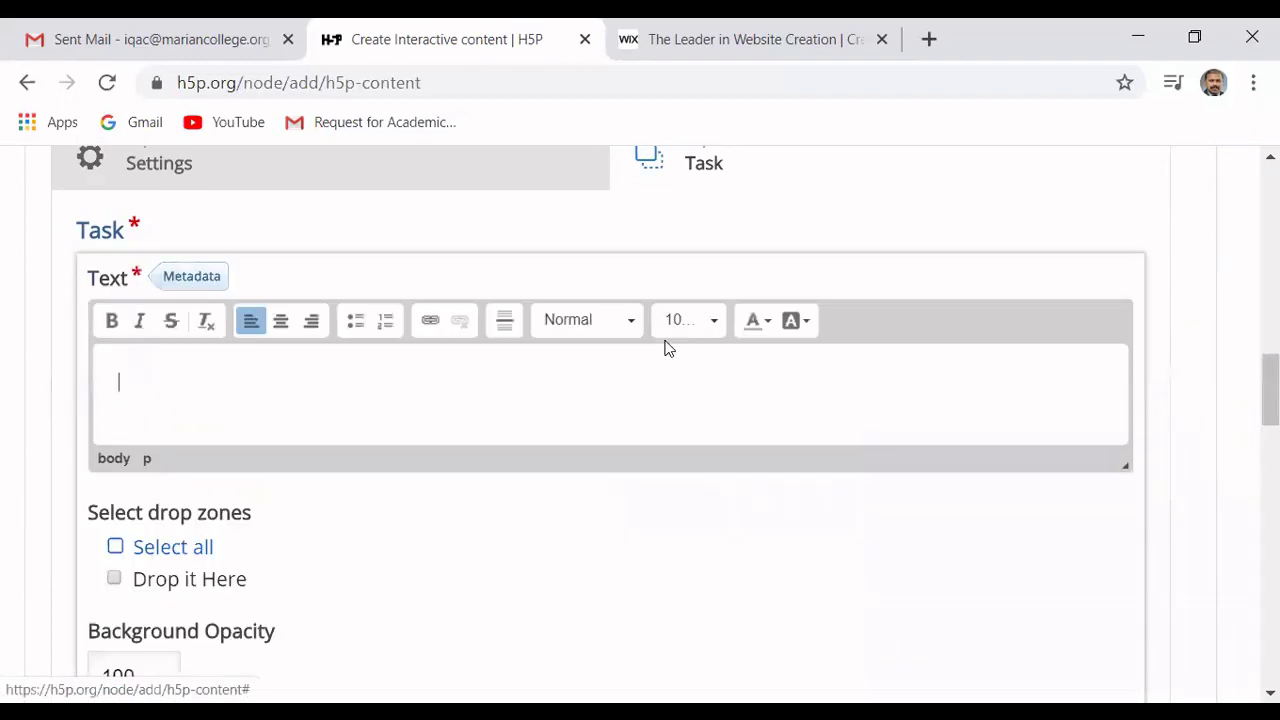
mouse_move(1260, 386)
left_mouse_down()
mouse_move(1257, 471)
mouse_move(1257, 368)
left_mouse_up()
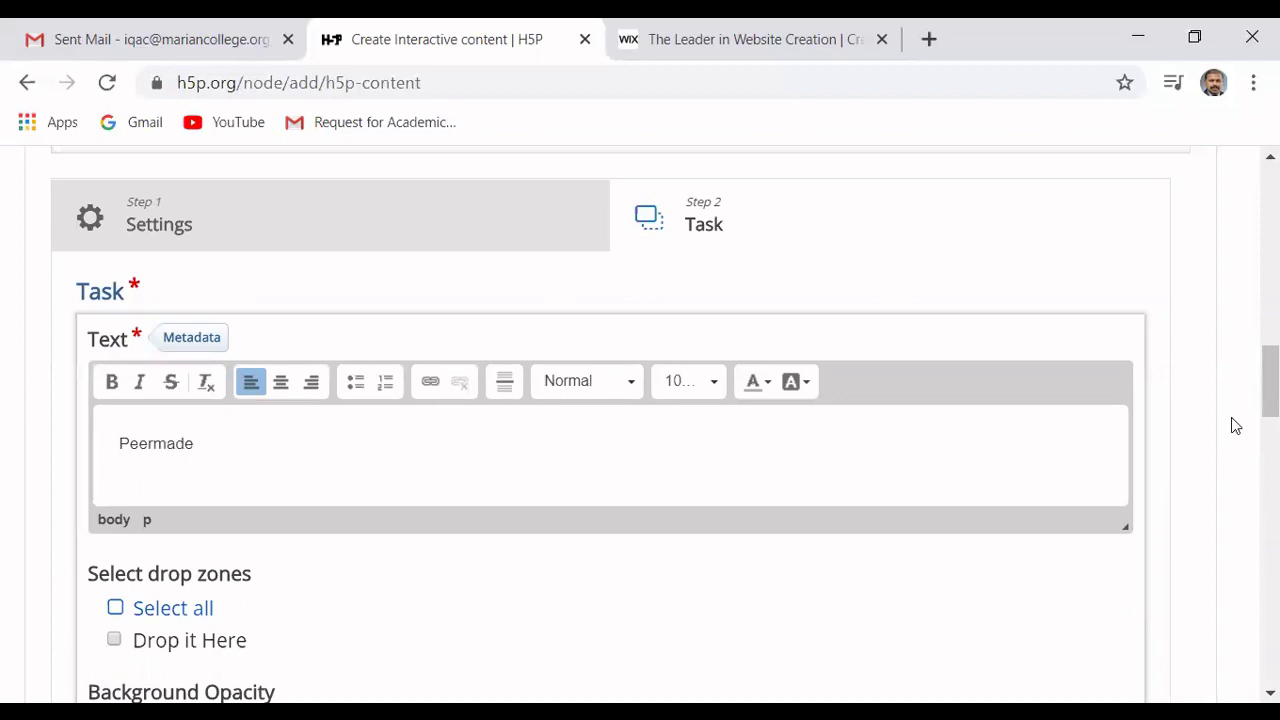
- Finish the Drag and Drop interaction and move its "Try it here" button to the right of the presenter in the video
left_click_drag(1251, 400, 1251, 551)
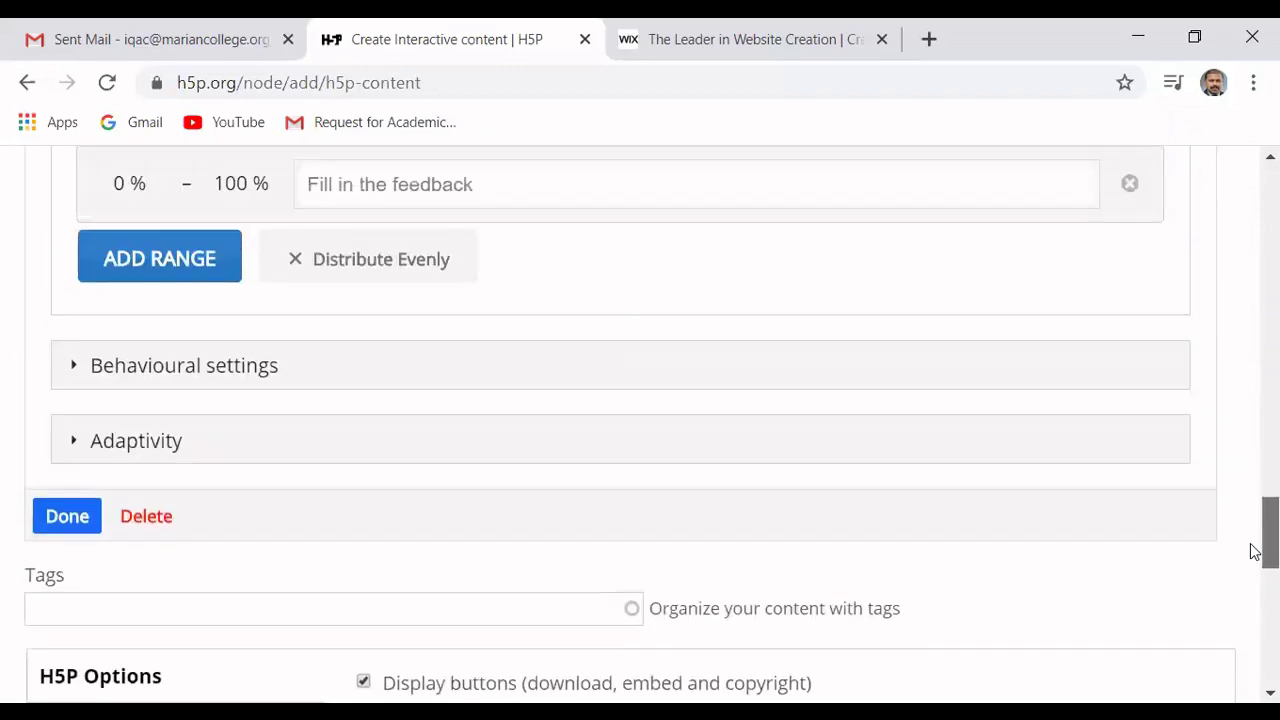
left_click(70, 532)
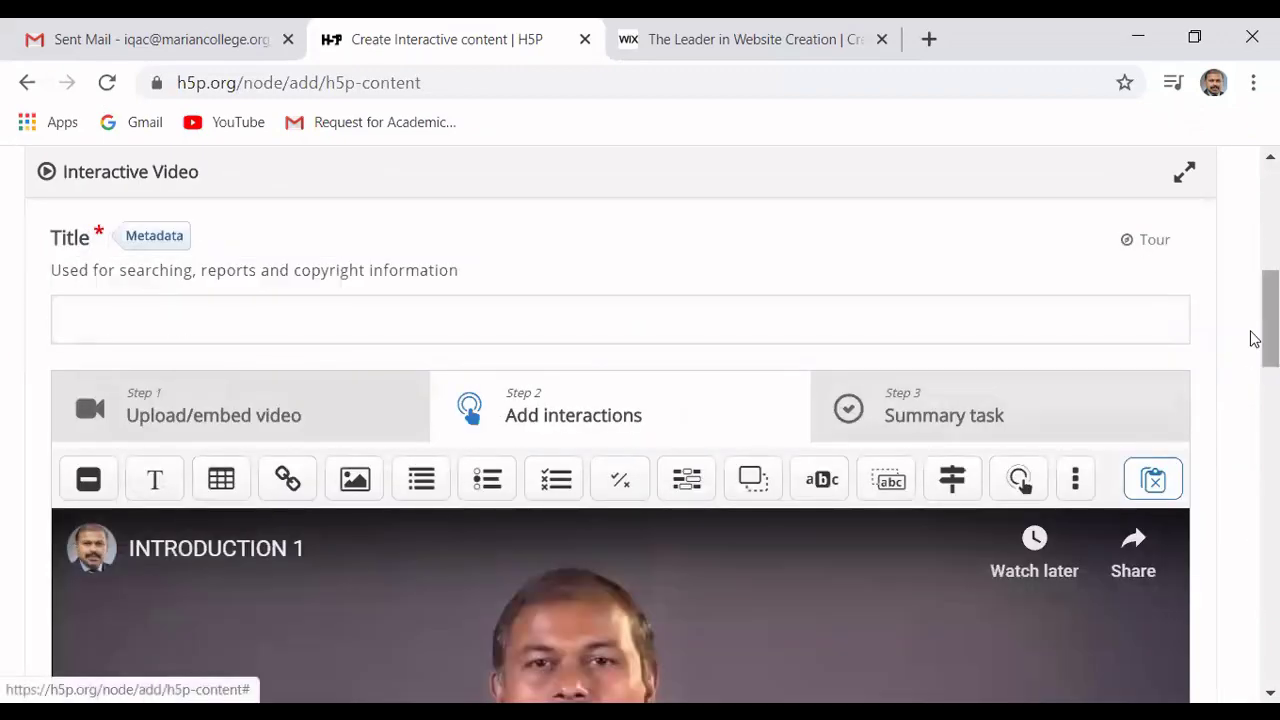
left_click_drag(1254, 338, 1251, 400)
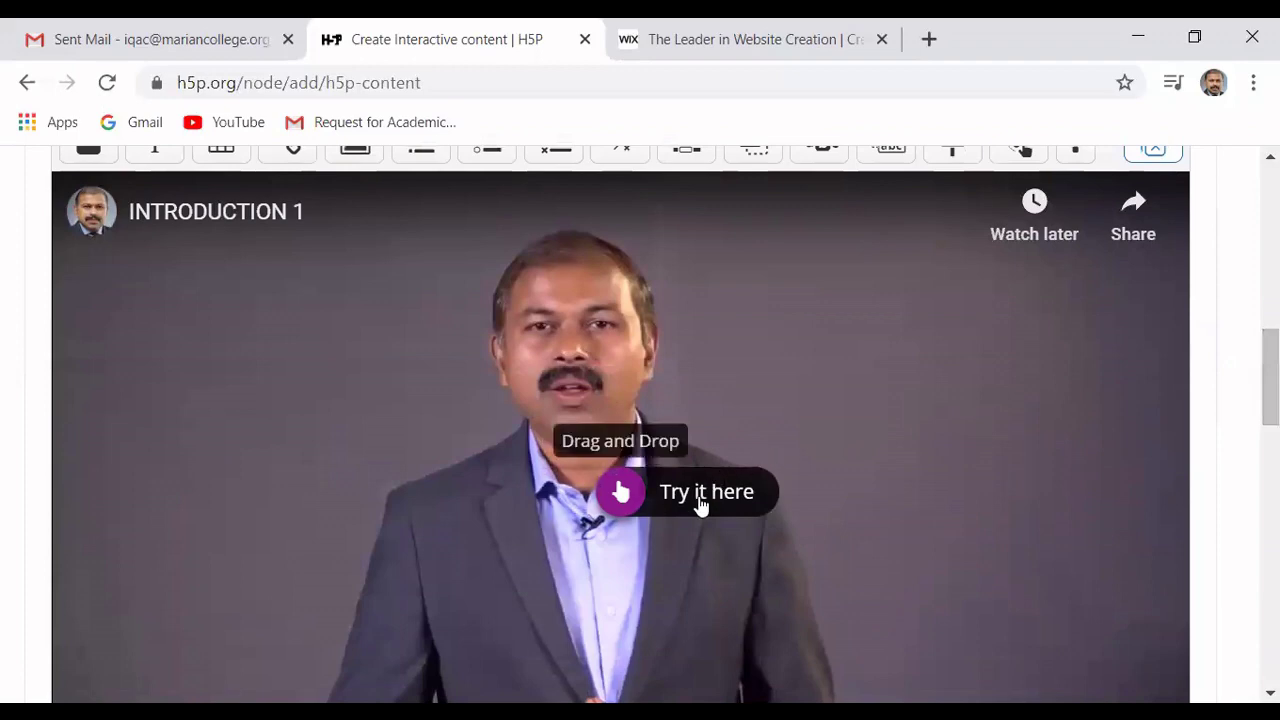
left_click_drag(697, 503, 934, 389)
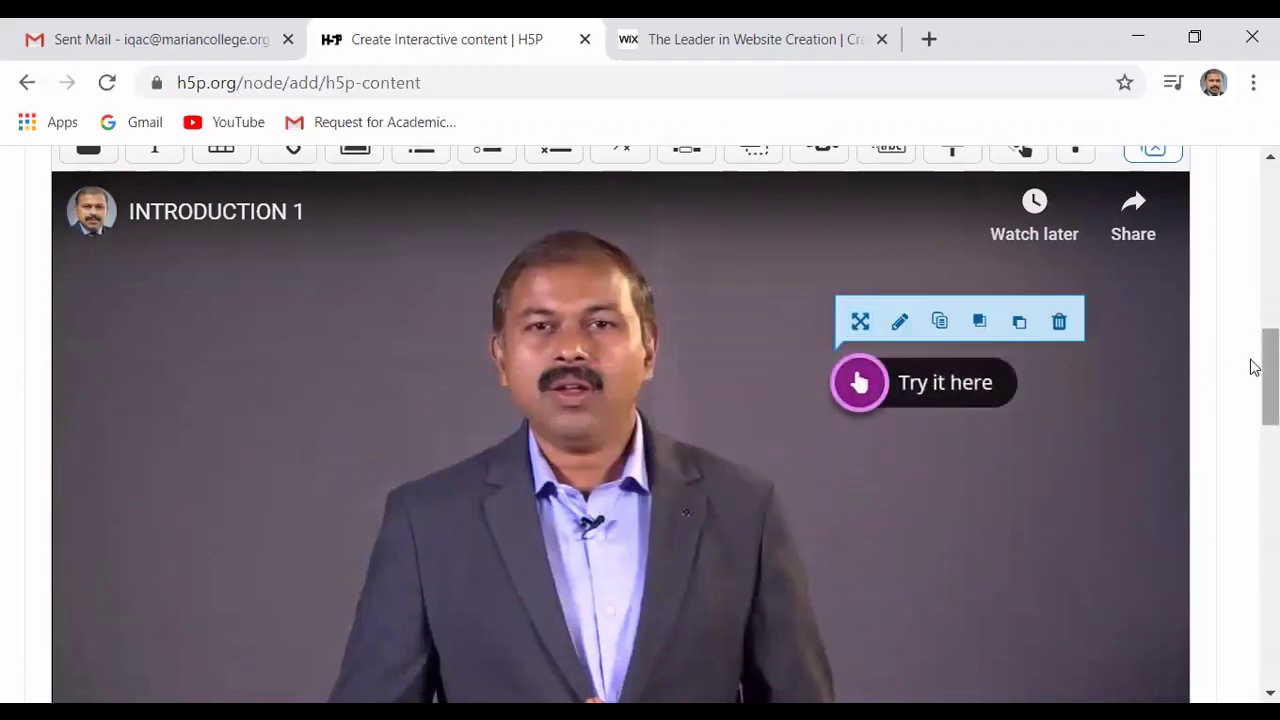
- Insert a Crossroads interaction on the video and set its question text to "Moodle was developed in"
scroll(1250, 345, "up", 2)
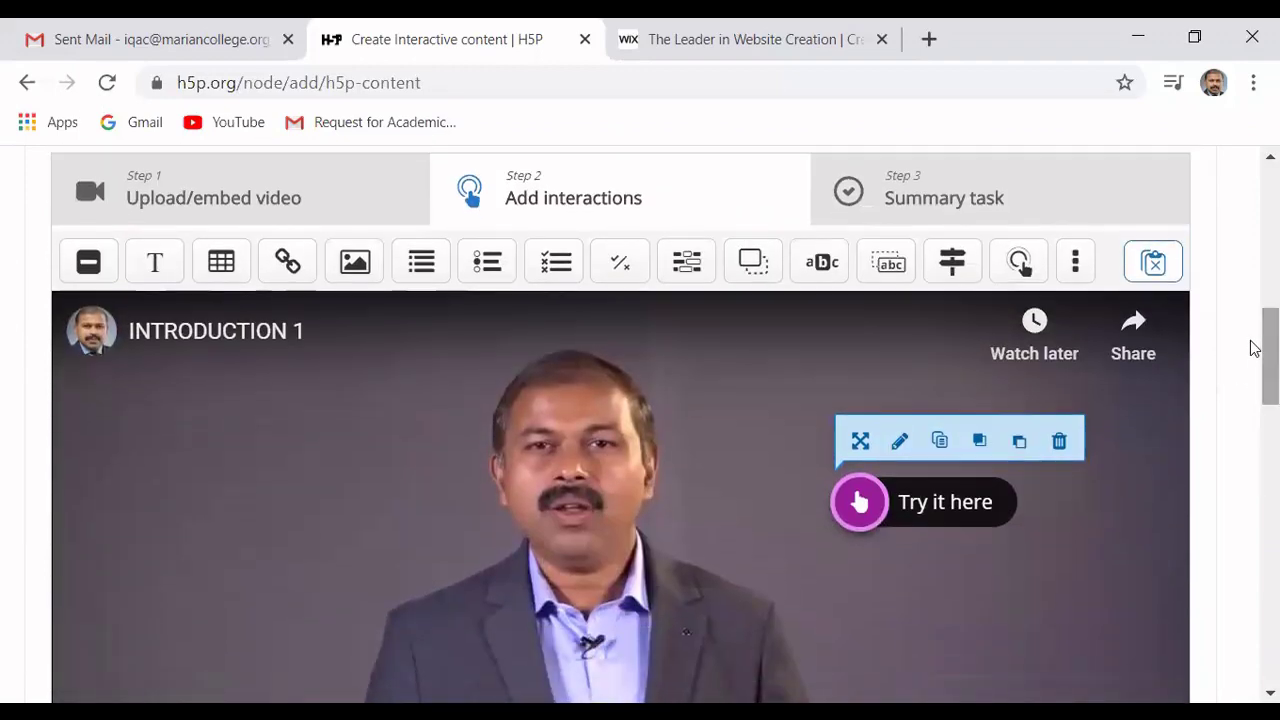
left_click(955, 265)
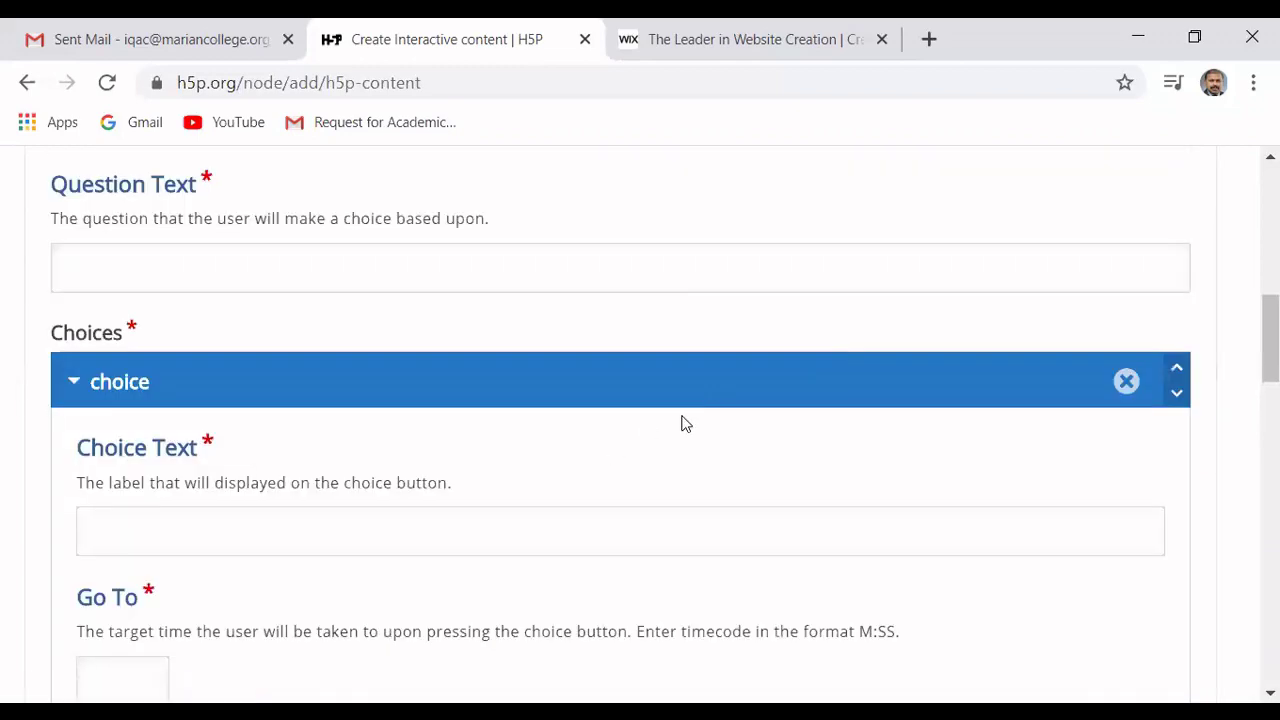
left_click(760, 518)
left_click_drag(1251, 337, 1255, 297)
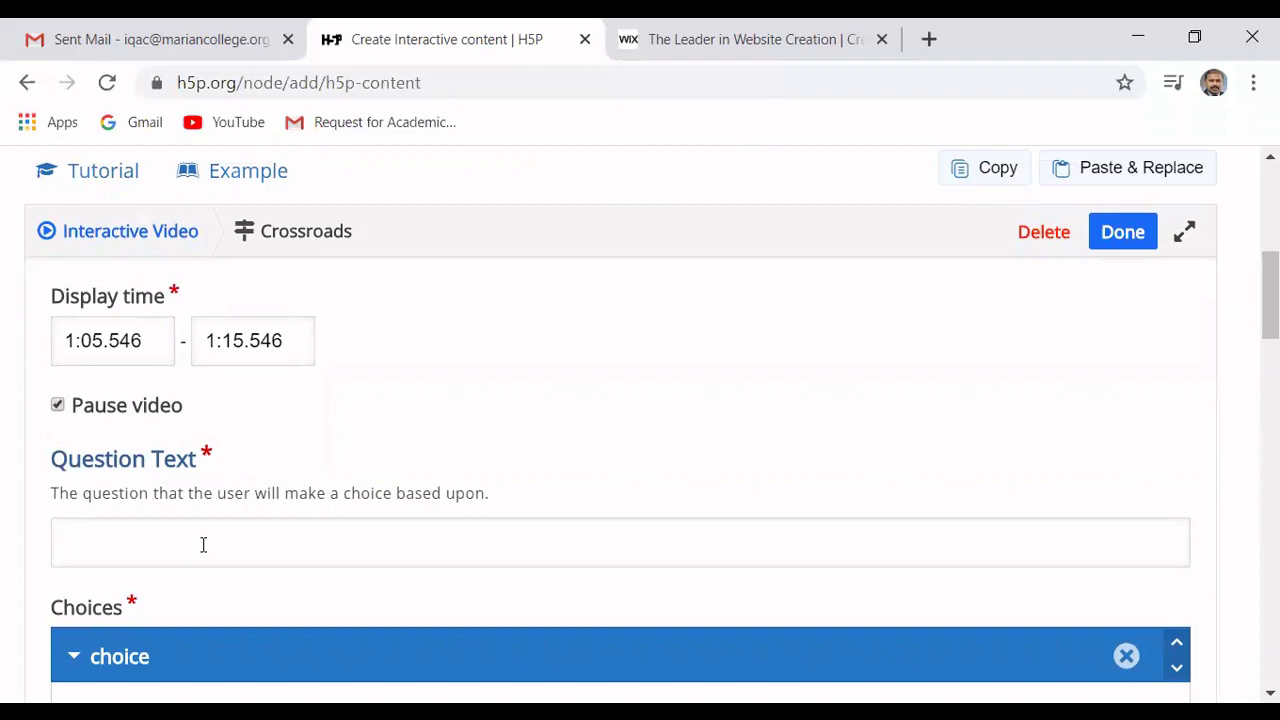
type("le was developed in")
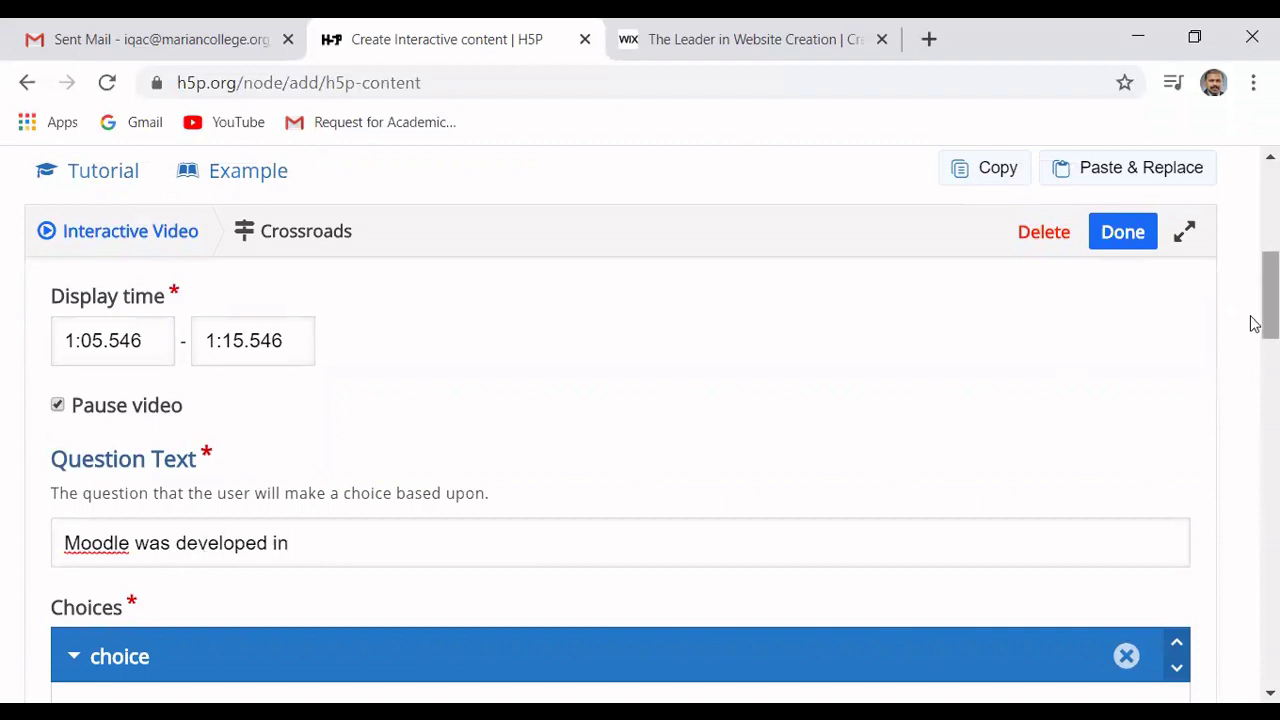
- Set the first crossroads choice to "Australia" with a go-to time of 1:00
left_click_drag(1255, 310, 1249, 369)
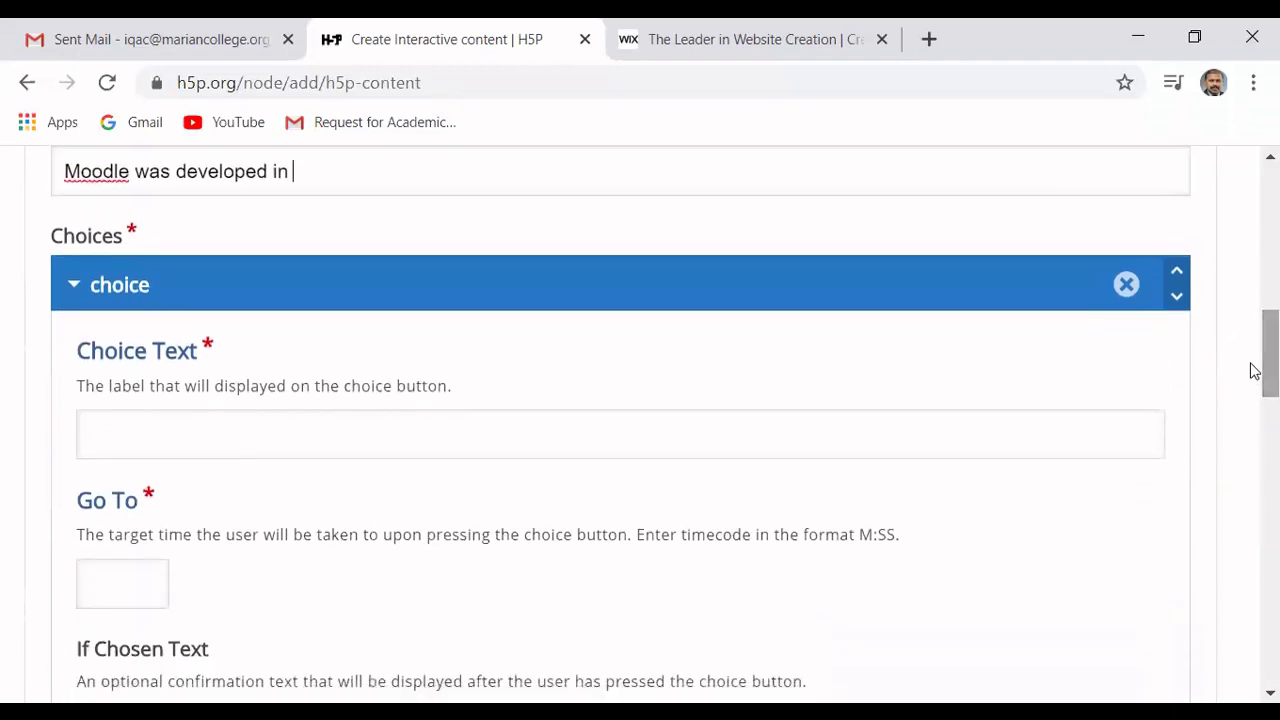
left_click(188, 437)
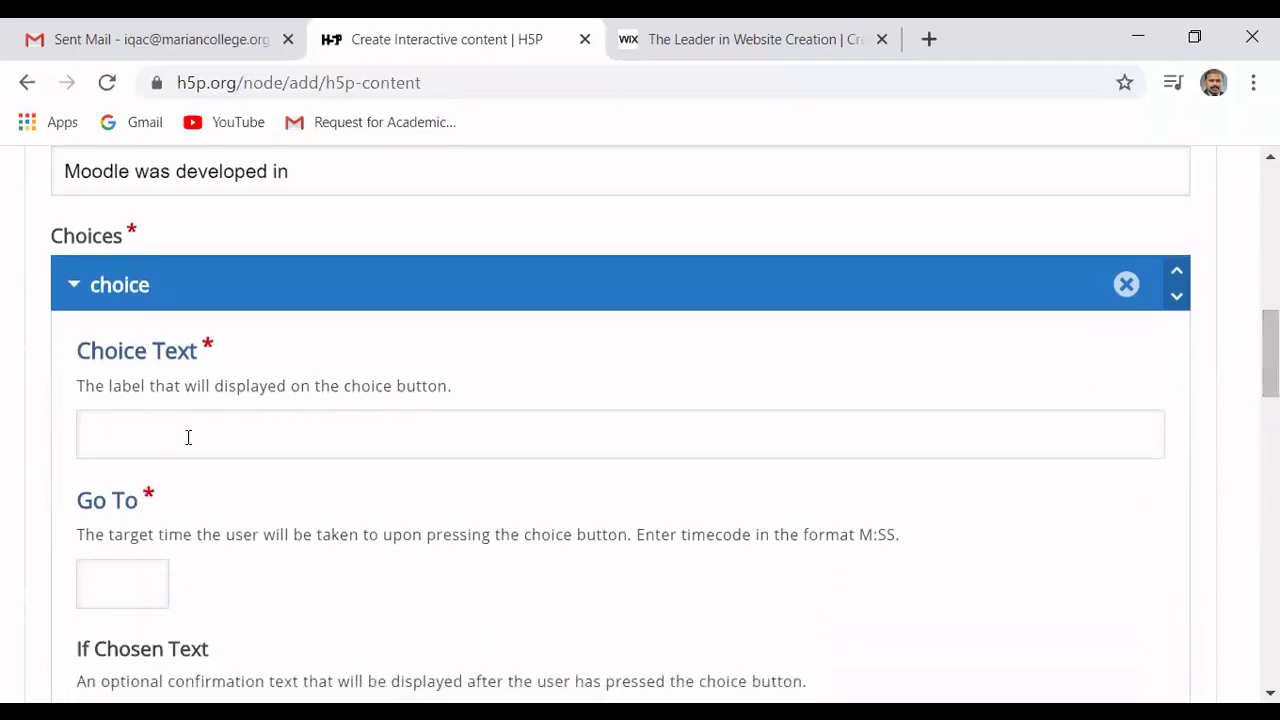
type("Australias")
key("BackSpace")
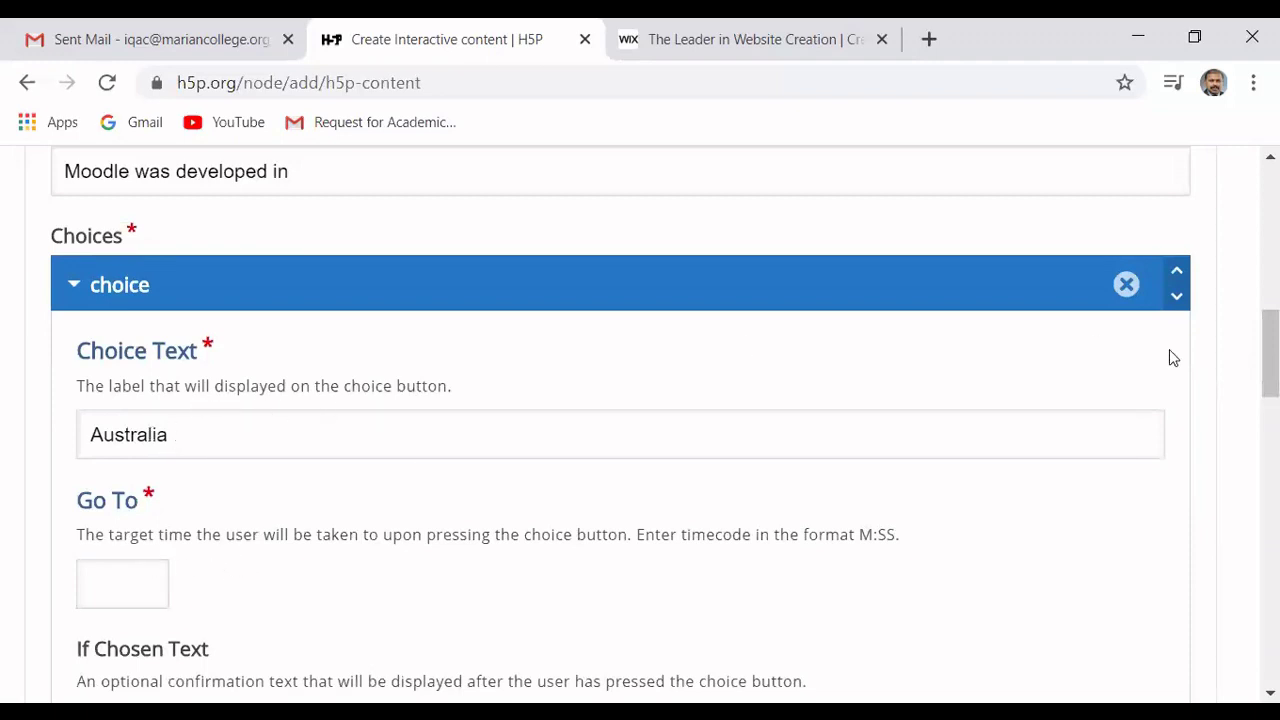
scroll(1254, 367, "down", 1)
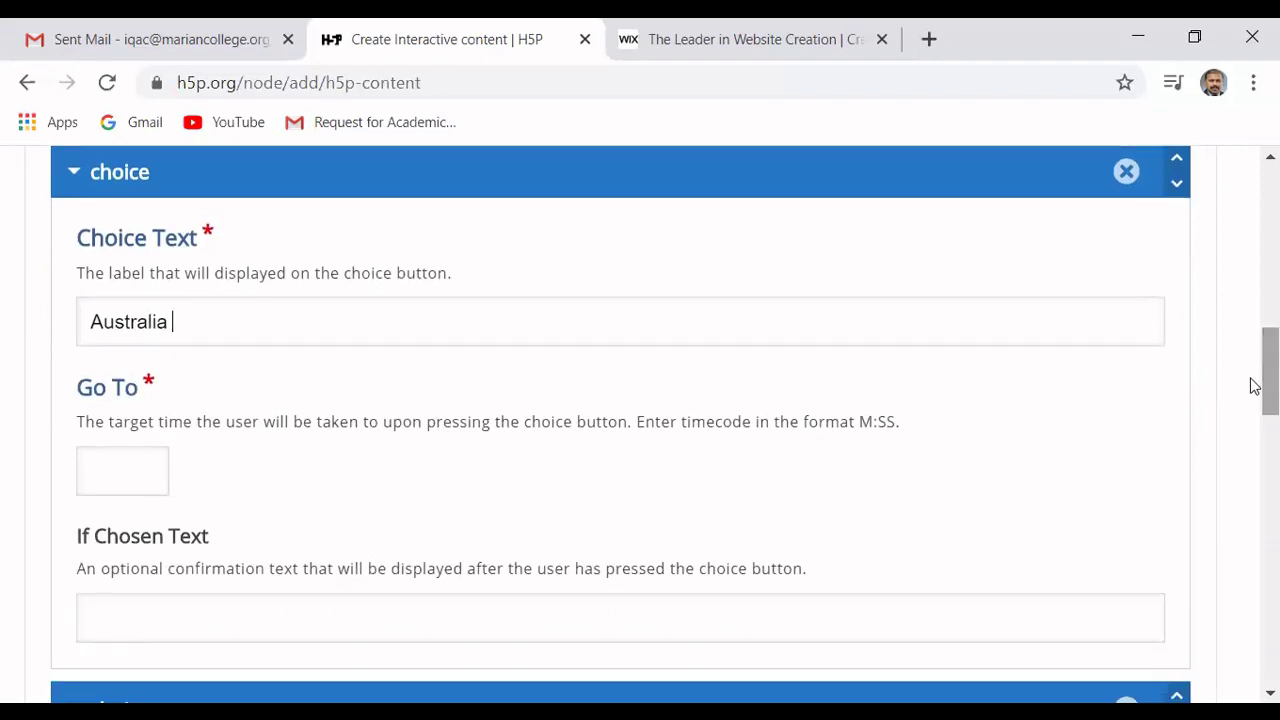
left_click(122, 468)
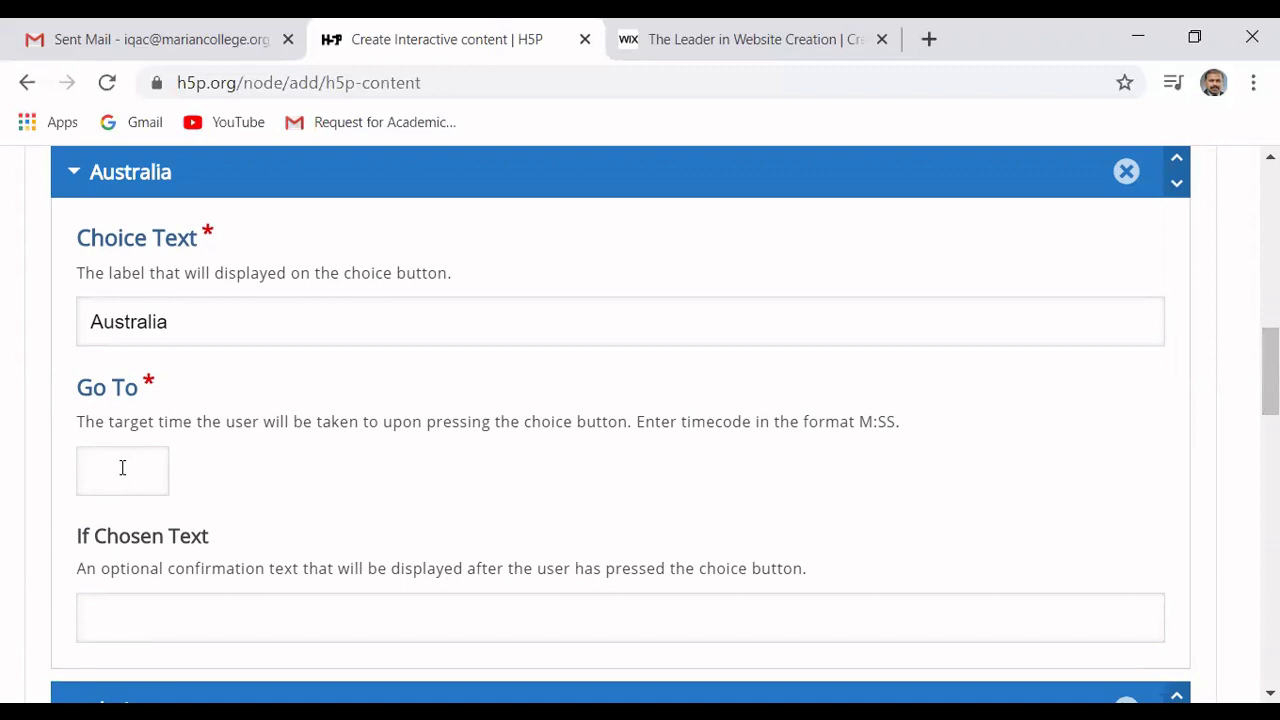
type("1.")
type(":")
type("00")
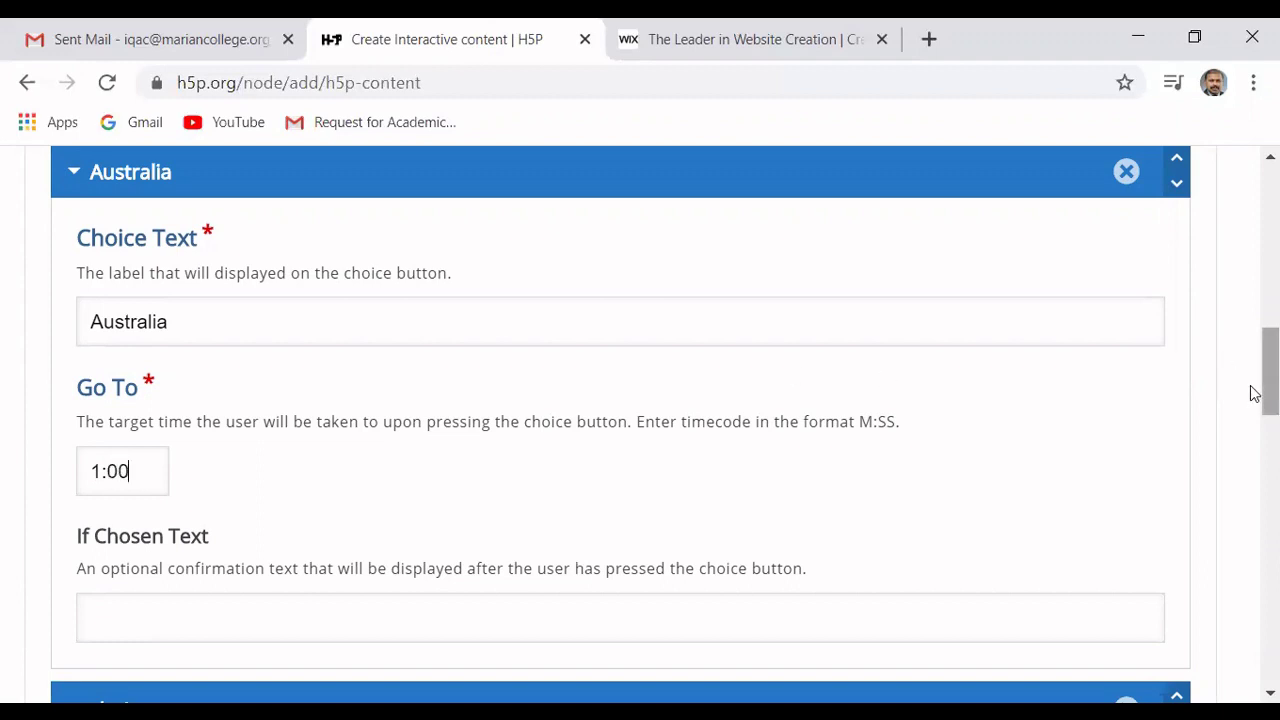
- Set the second crossroads choice to "USA" with a go-to time of 0:01
left_click_drag(1251, 391, 1249, 469)
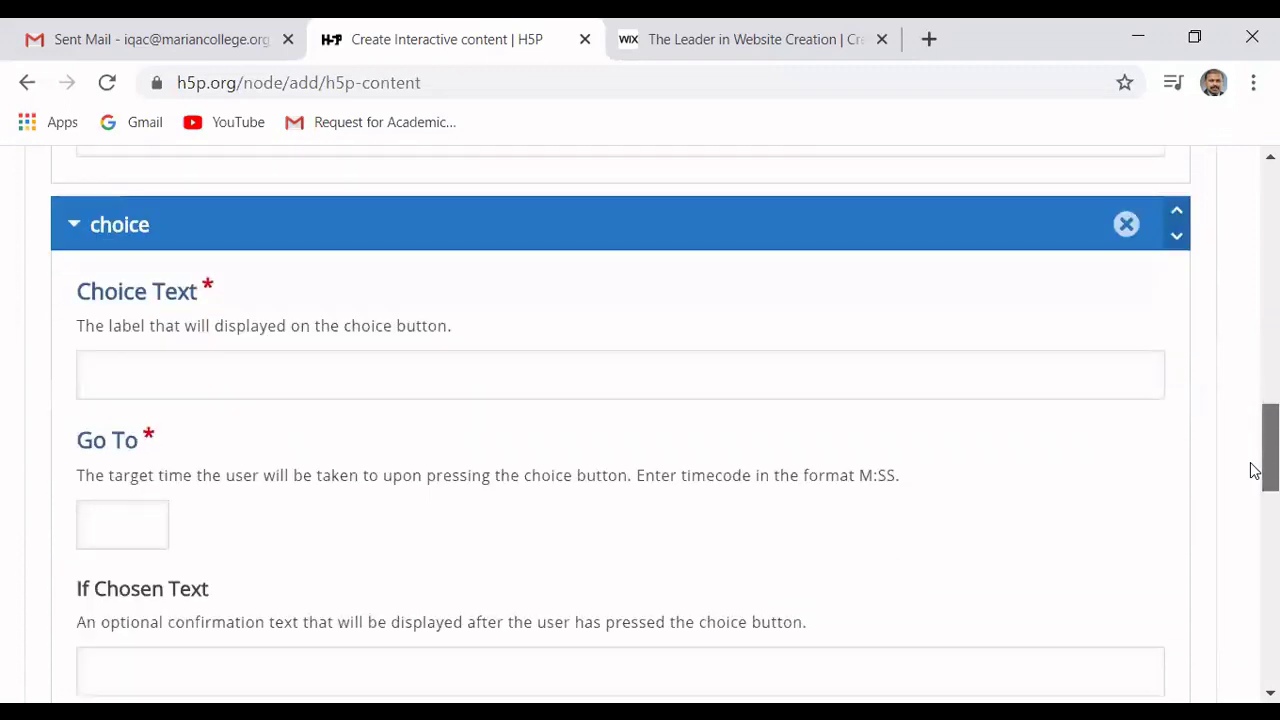
left_click(369, 364)
type("USA")
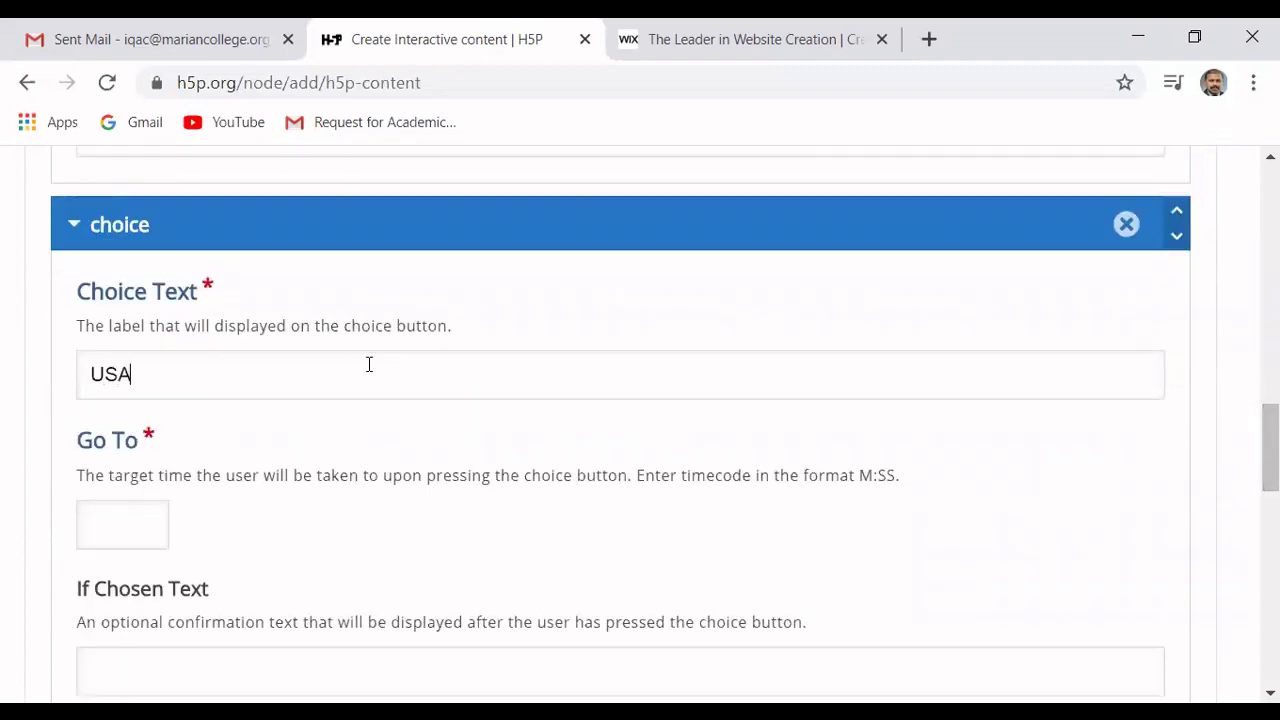
left_click(113, 522)
type("0")
key("BackSpace")
type("0:")
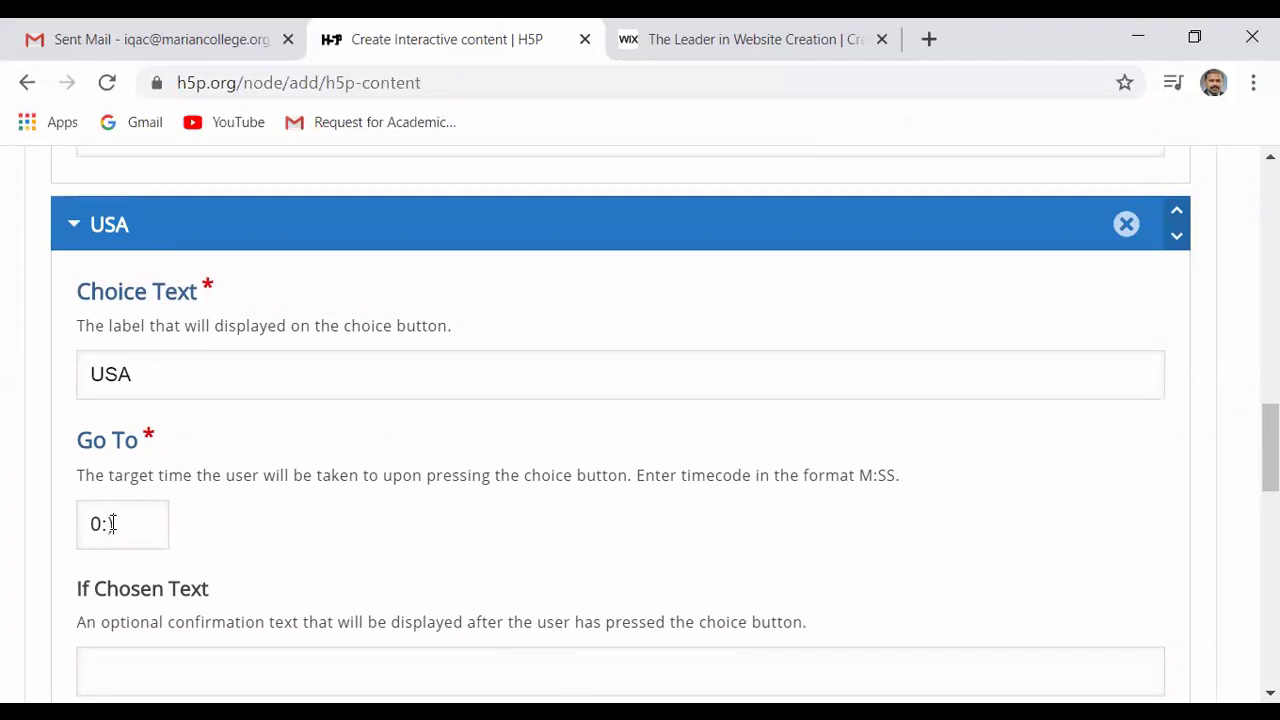
type("01")
- Finish the Crossroads interaction and move its question box to the left of the presenter in the video
left_click_drag(1266, 449, 1249, 491)
left_click(80, 570)
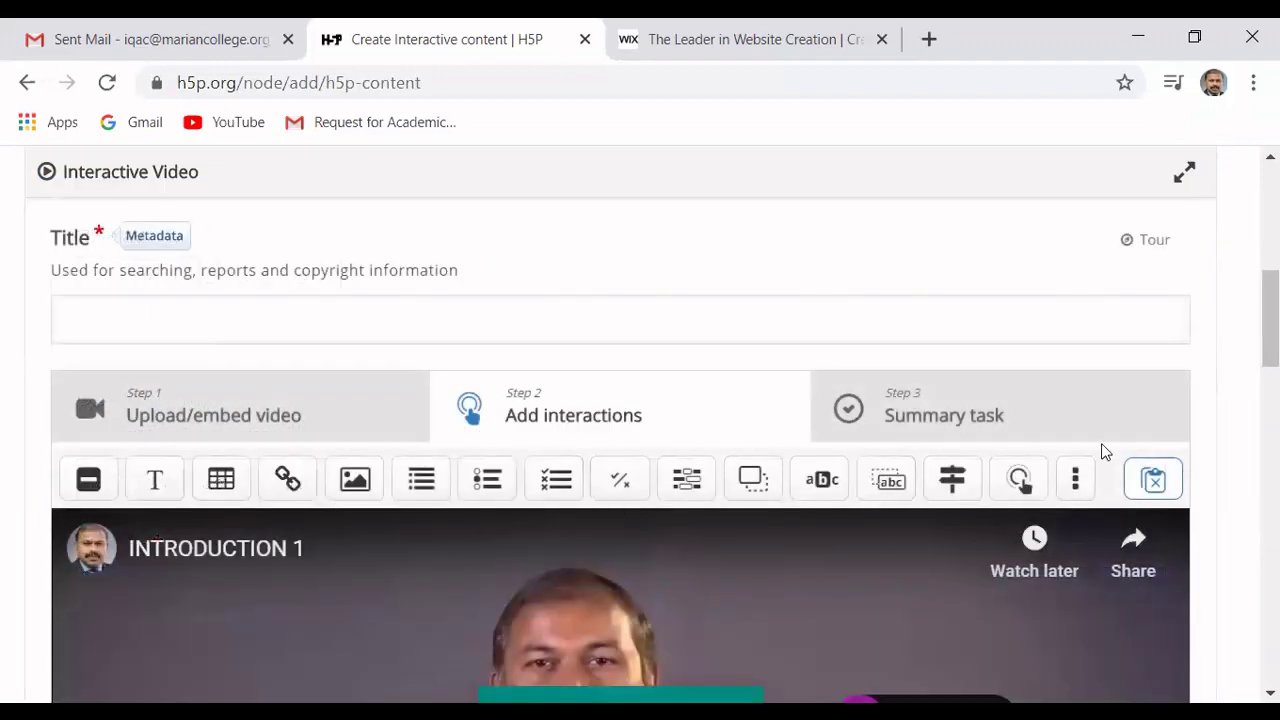
left_click_drag(1251, 331, 1253, 408)
left_click_drag(716, 305, 324, 277)
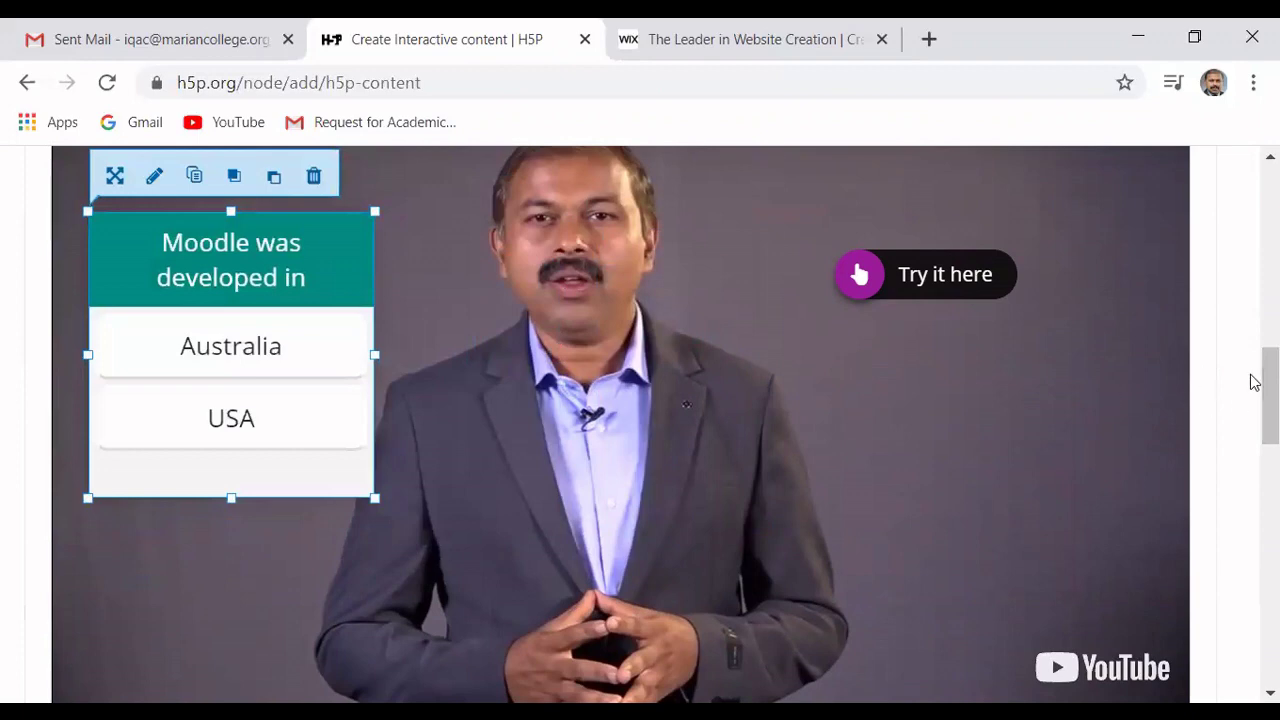
- Try to save the interactive video content
left_click_drag(1251, 389, 1251, 351)
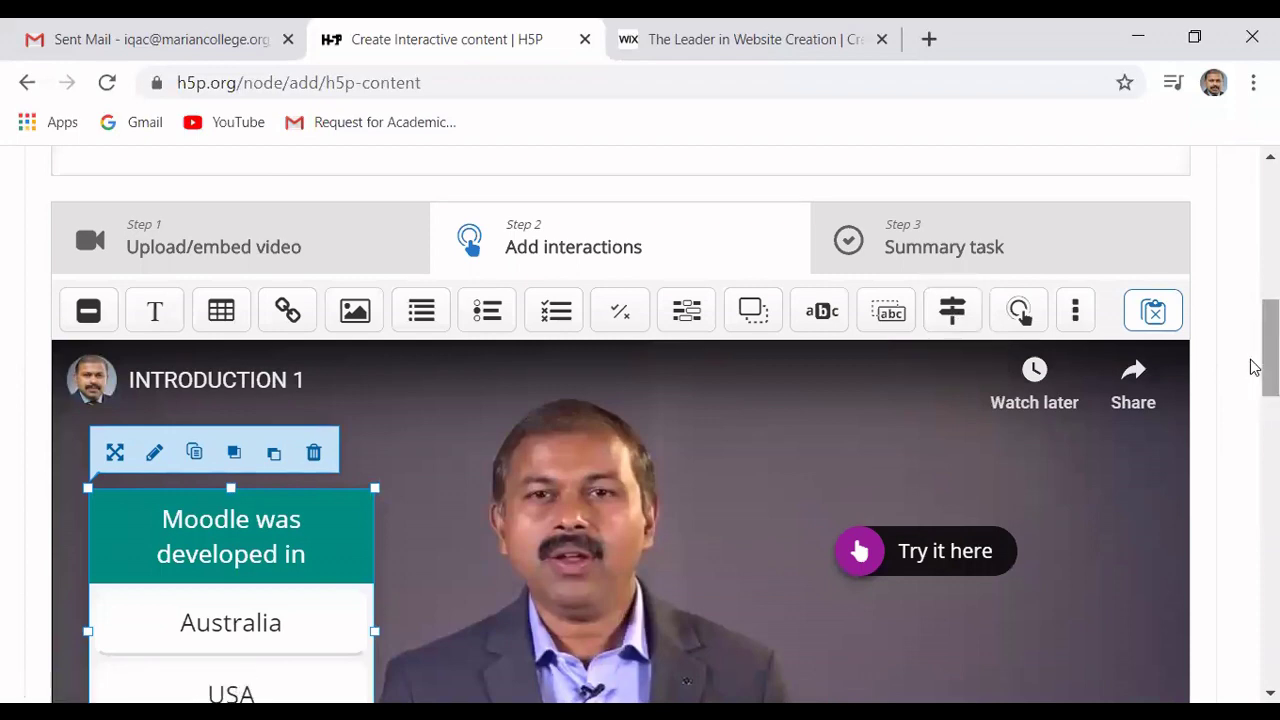
scroll(1249, 420, "down", 5)
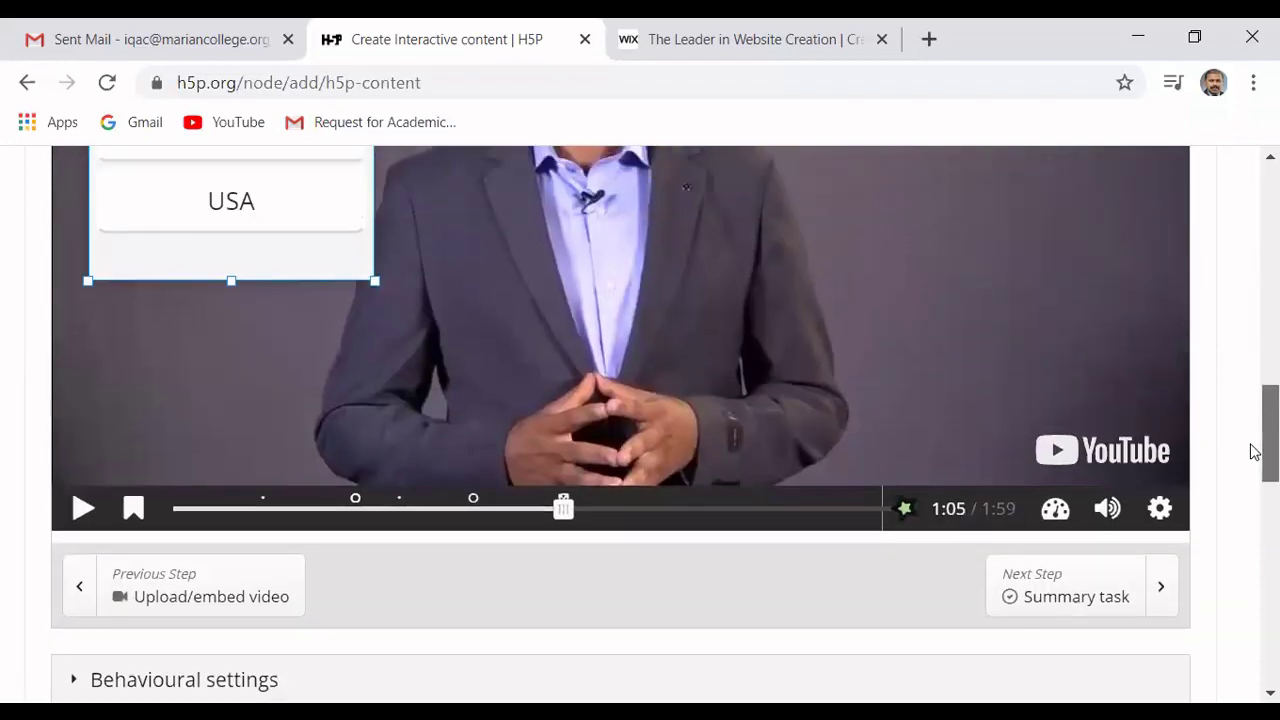
left_click_drag(1253, 451, 1256, 558)
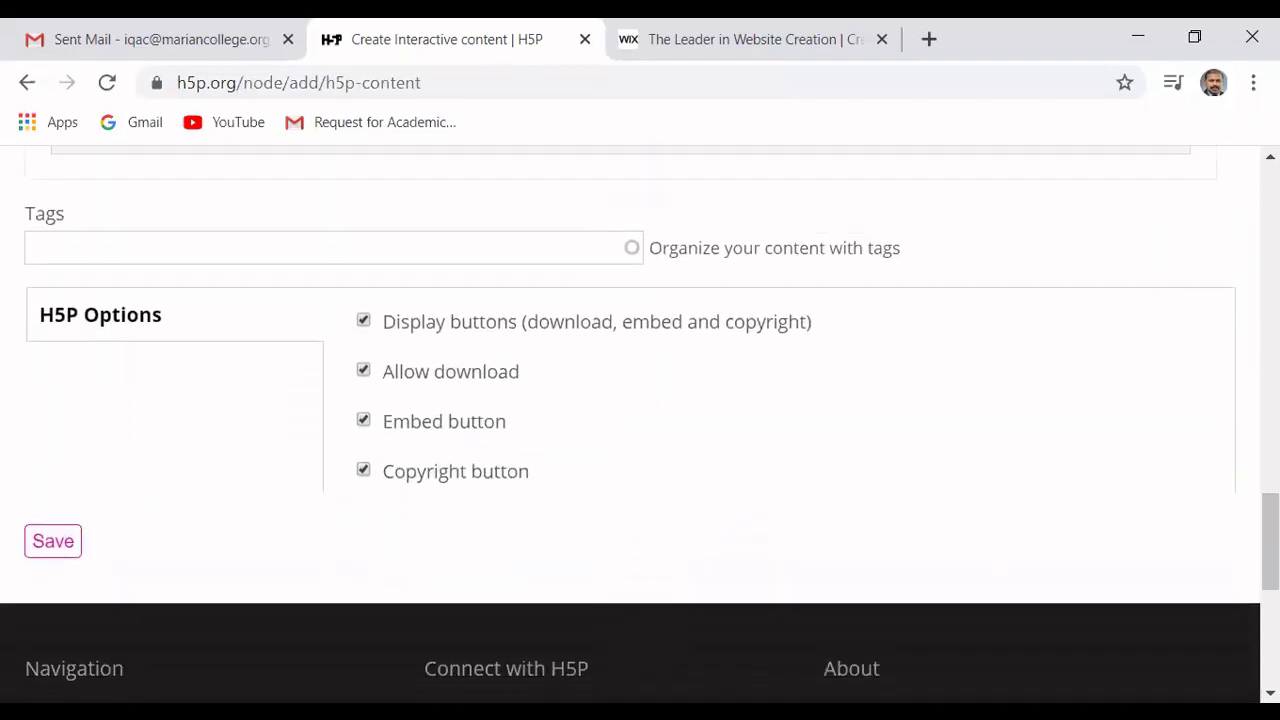
left_click(52, 545)
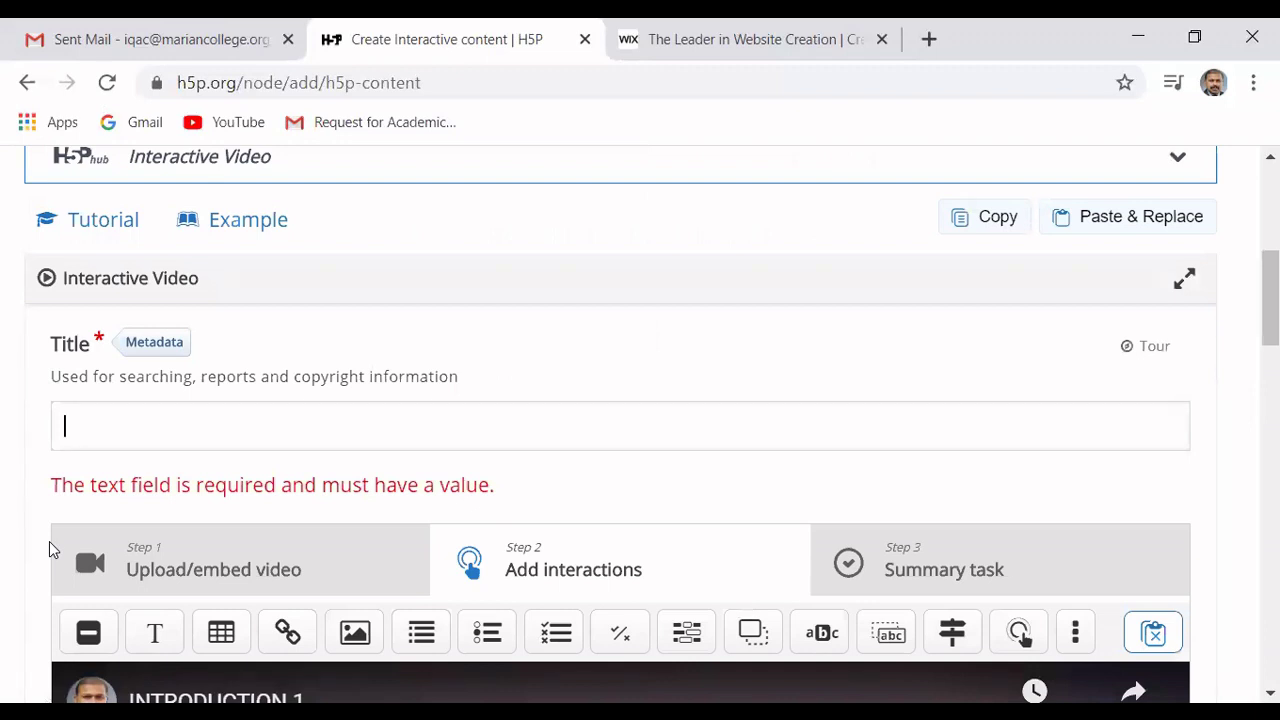
- Title the interactive video "Workshop on H5P" and save the content
type("W")
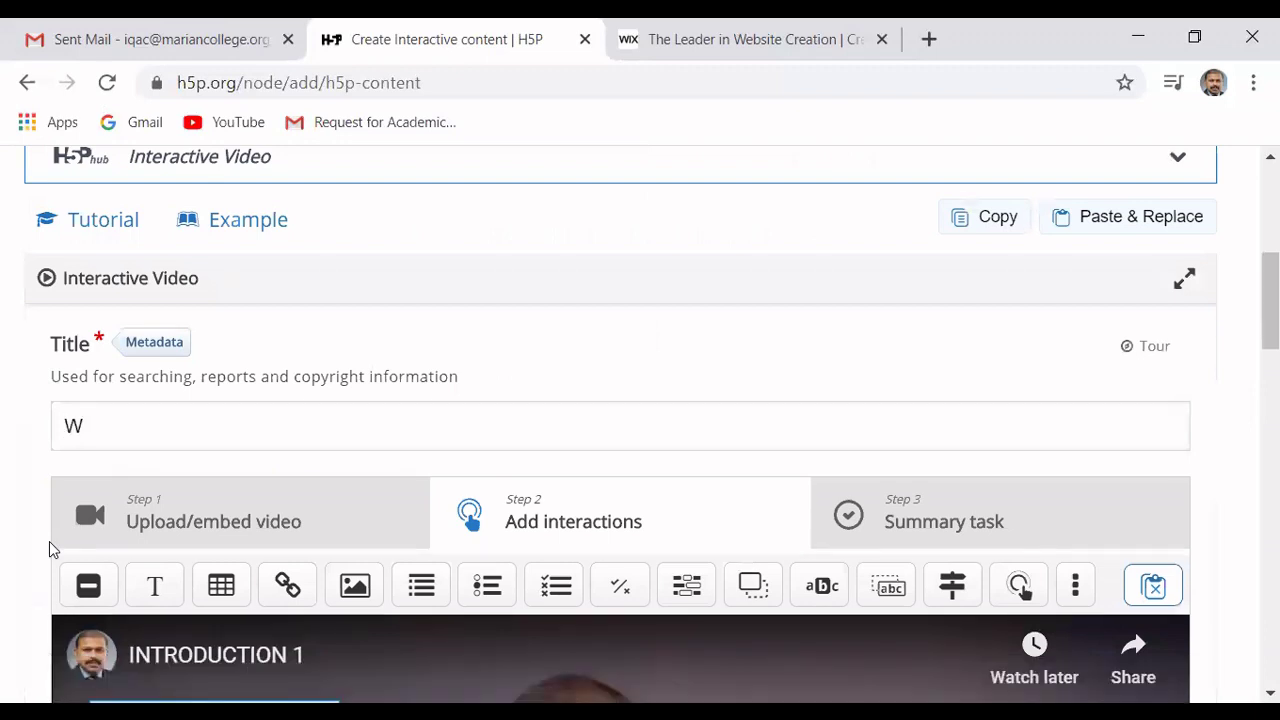
type("orkshop on H")
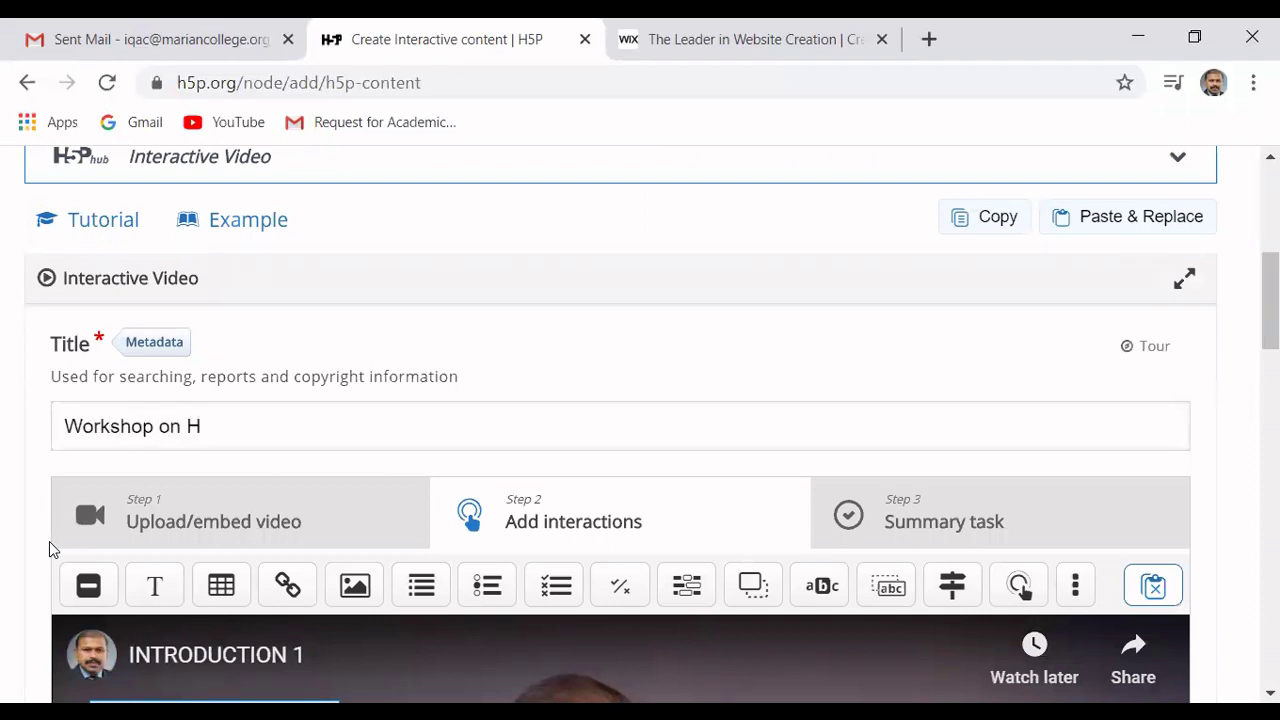
type("5P")
left_click_drag(1262, 303, 1255, 556)
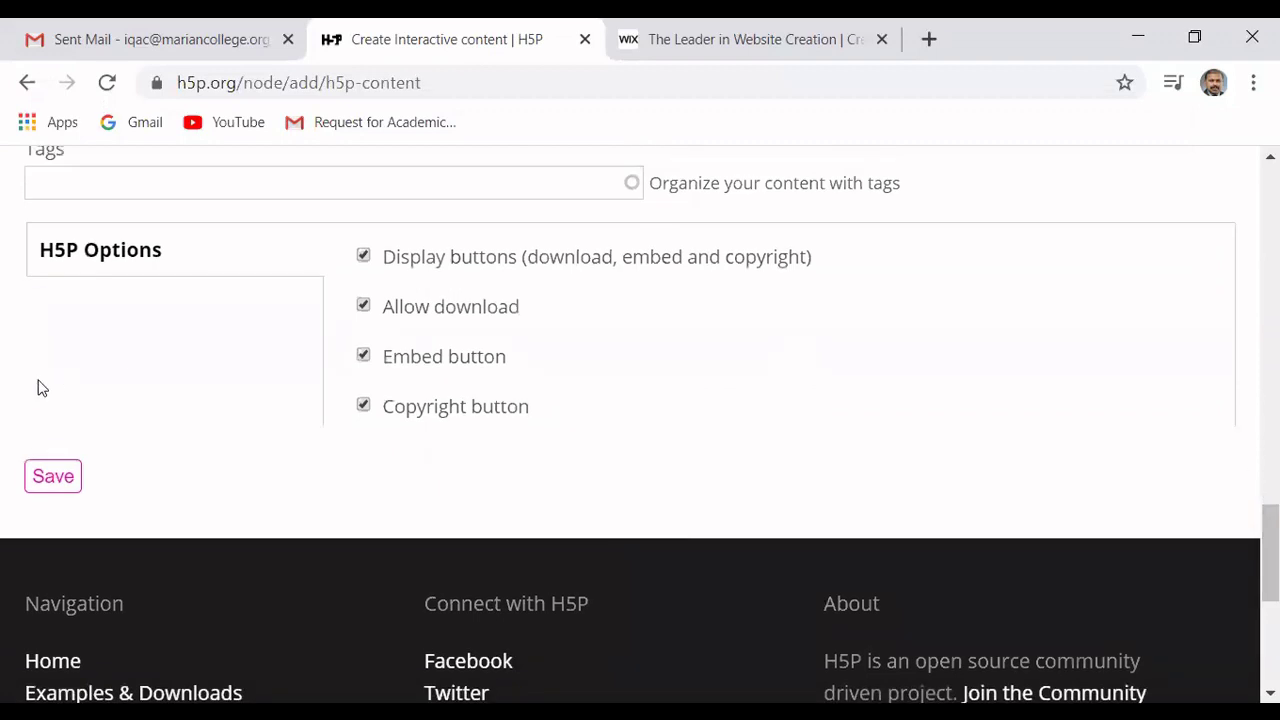
left_click(57, 478)
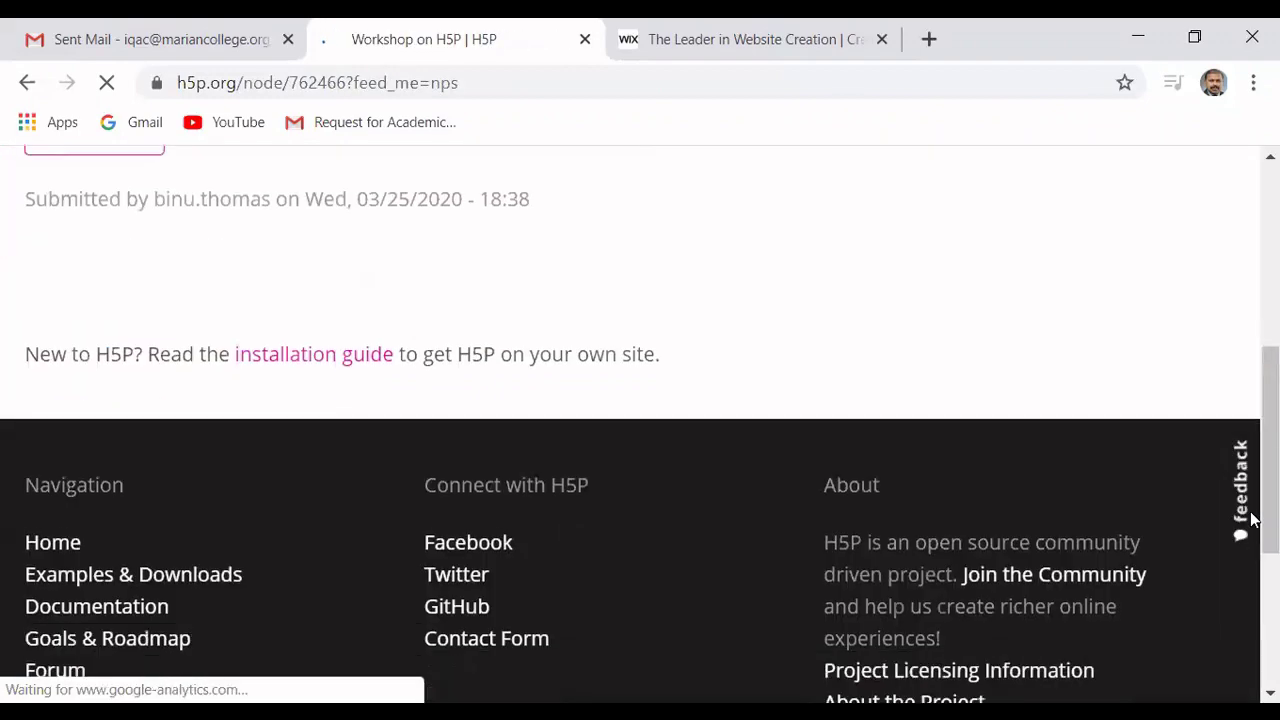
- Look over the newly created content's page from its confirmation area down to the footer
left_click_drag(1251, 380, 1251, 217)
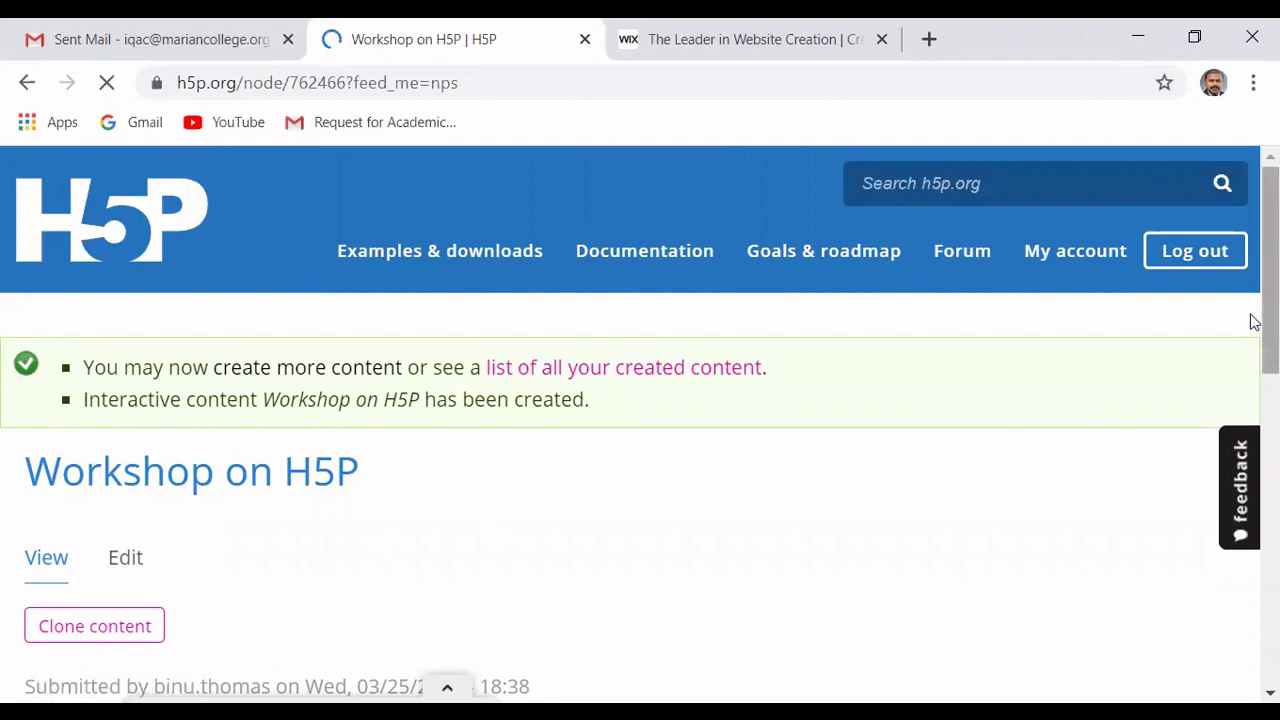
scroll(1252, 380, "down", 1)
scroll(1250, 400, "down", 2)
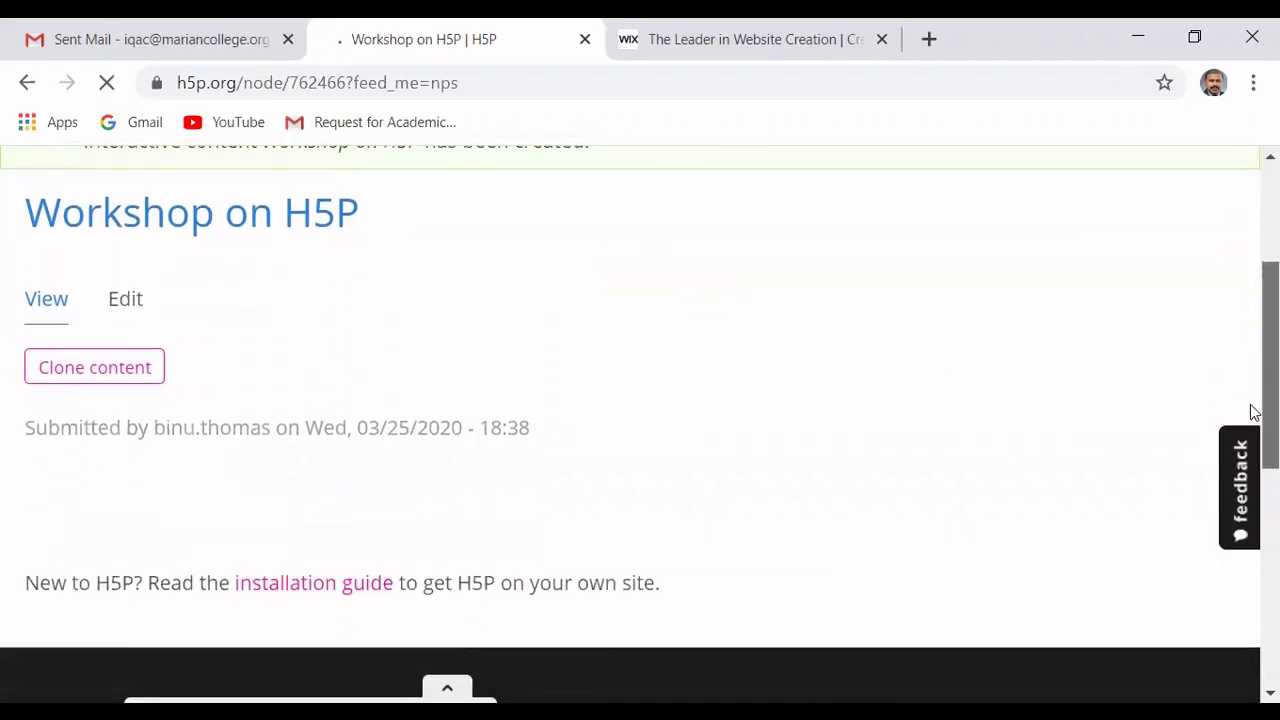
scroll(1249, 380, "up", 1)
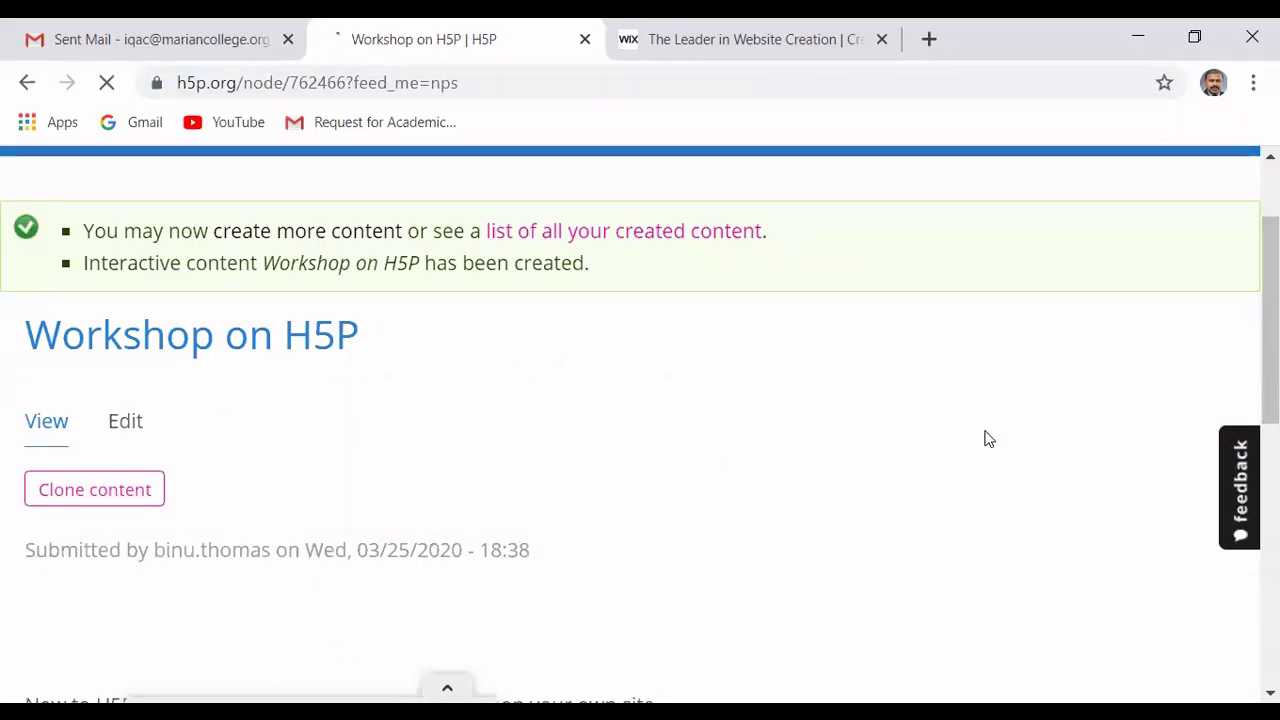
scroll(1250, 350, "down", 1)
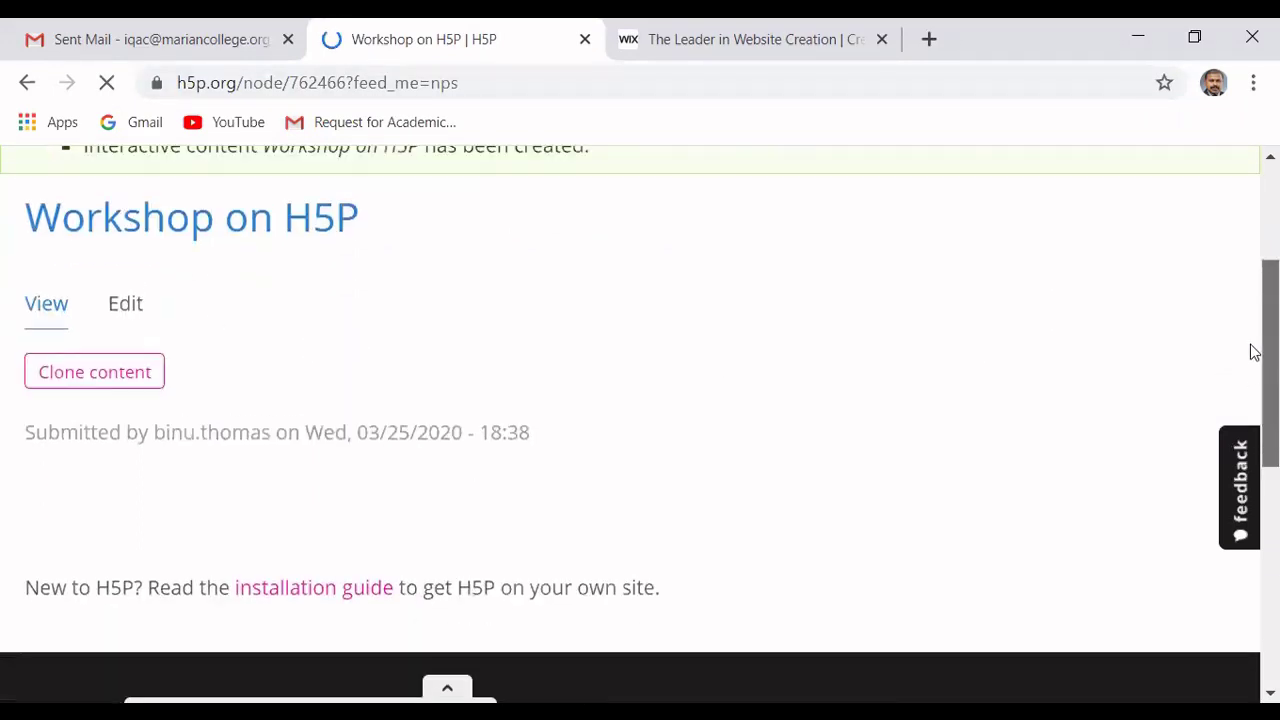
scroll(1250, 331, "up", 2)
scroll(1250, 322, "down", 1)
scroll(1252, 310, "up", 1)
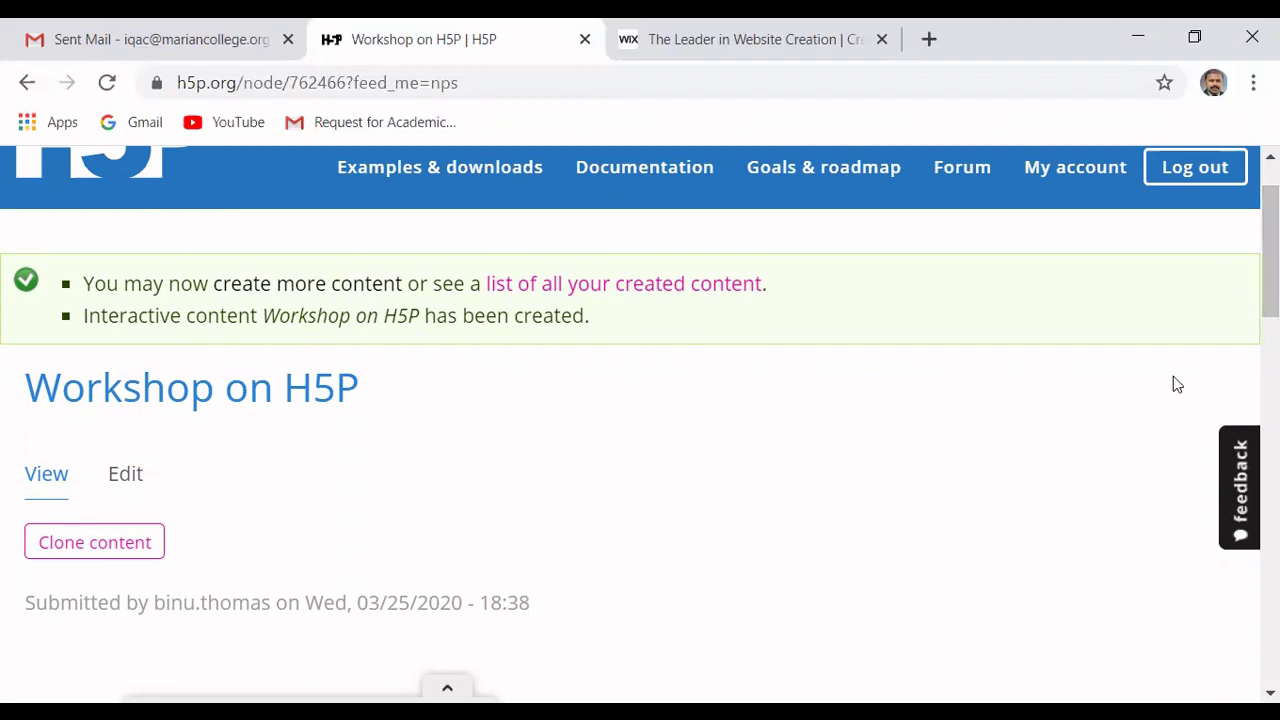
- Reload the view of the saved content and examine the embedded video player and the interaction markers on its timeline
left_click(55, 480)
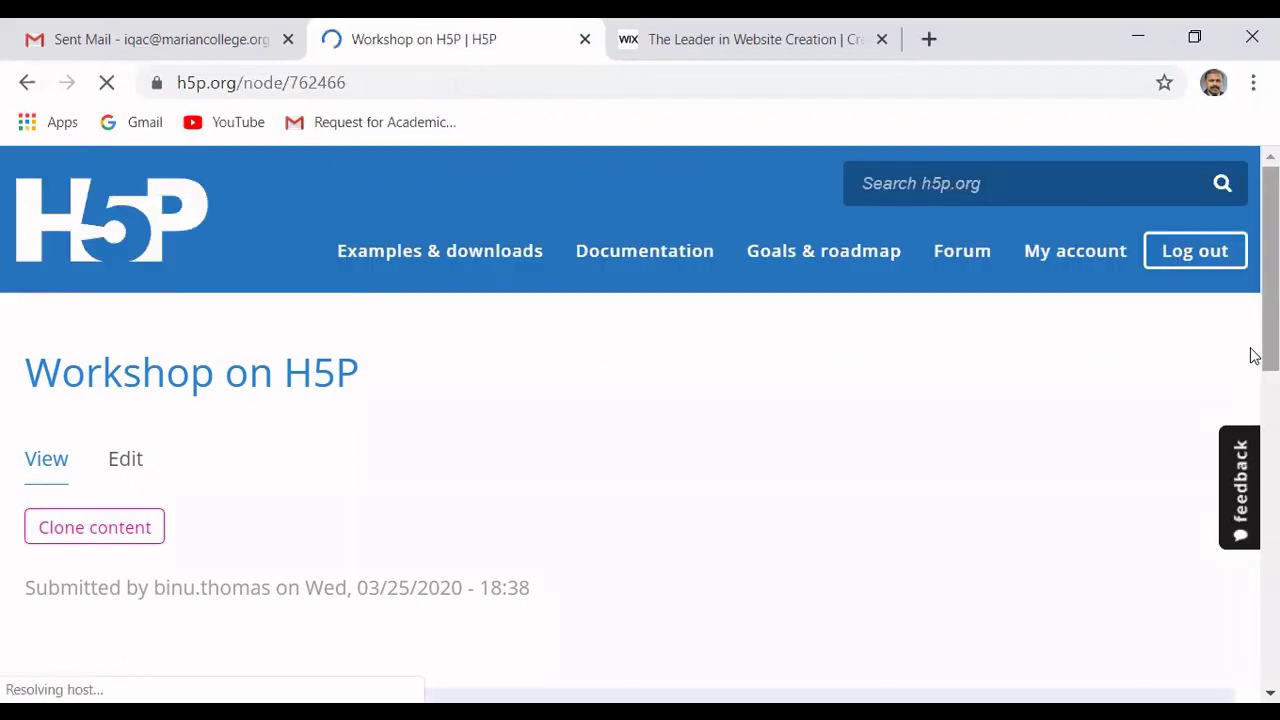
scroll(1254, 360, "down", 4)
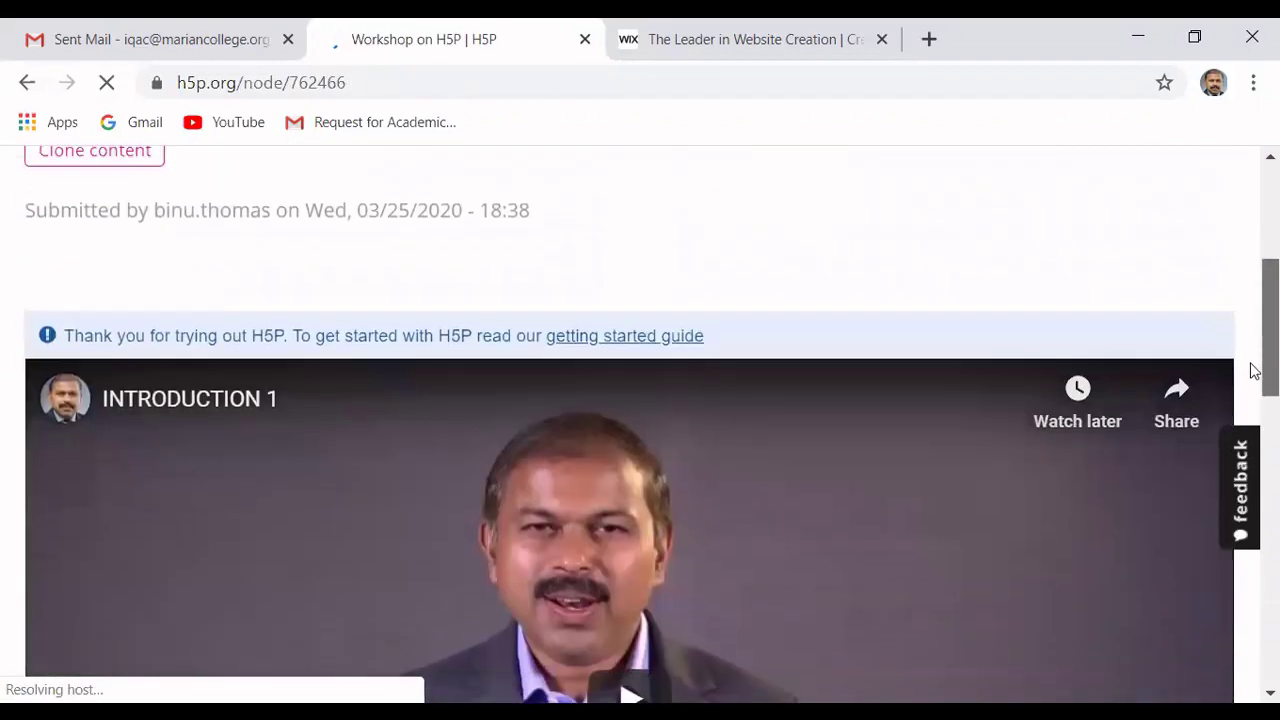
scroll(1252, 360, "down", 9)
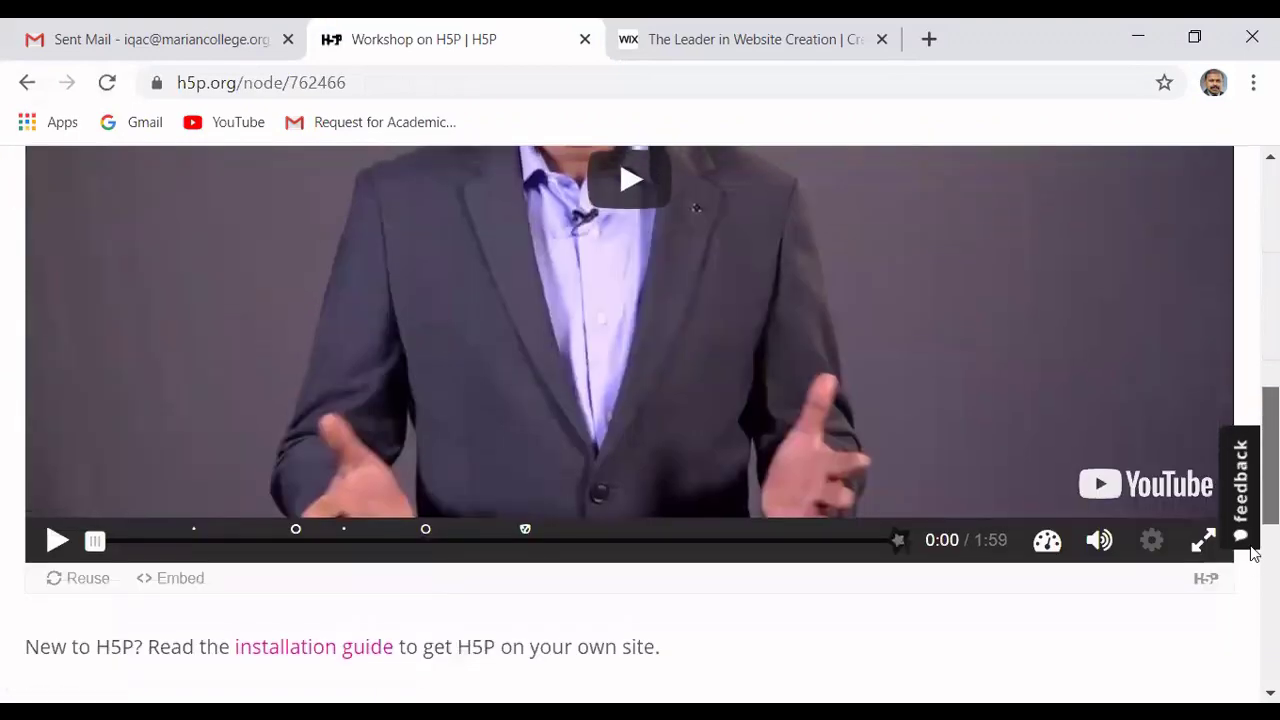
scroll(1254, 550, "up", 6)
scroll(1252, 540, "down", 3)
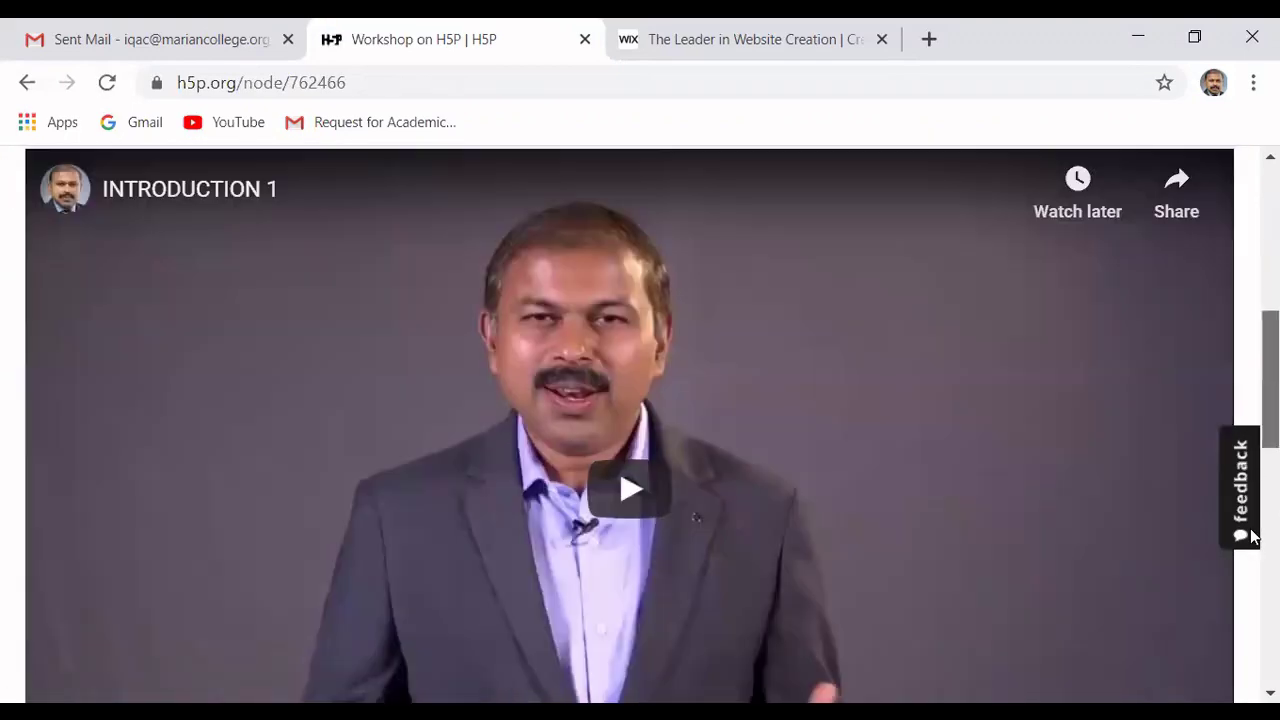
scroll(1252, 537, "down", 3)
scroll(980, 560, "up", 2)
scroll(708, 583, "down", 2)
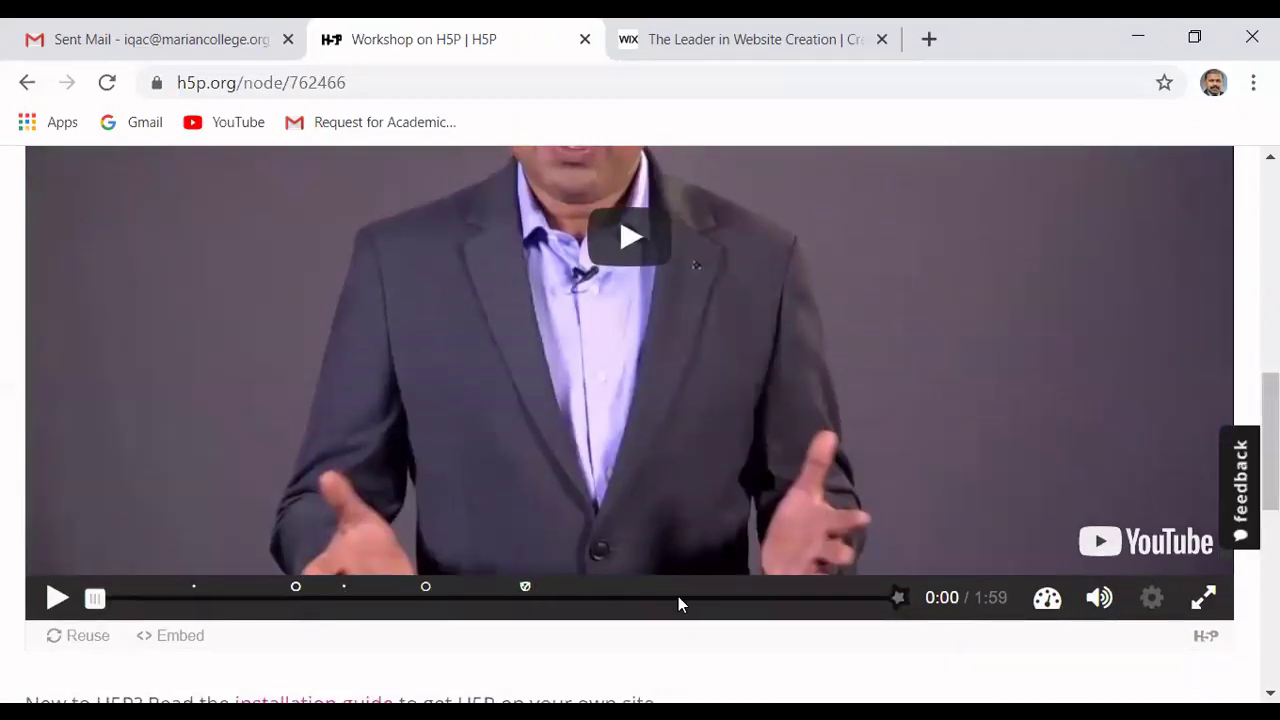
scroll(1252, 440, "up", 1)
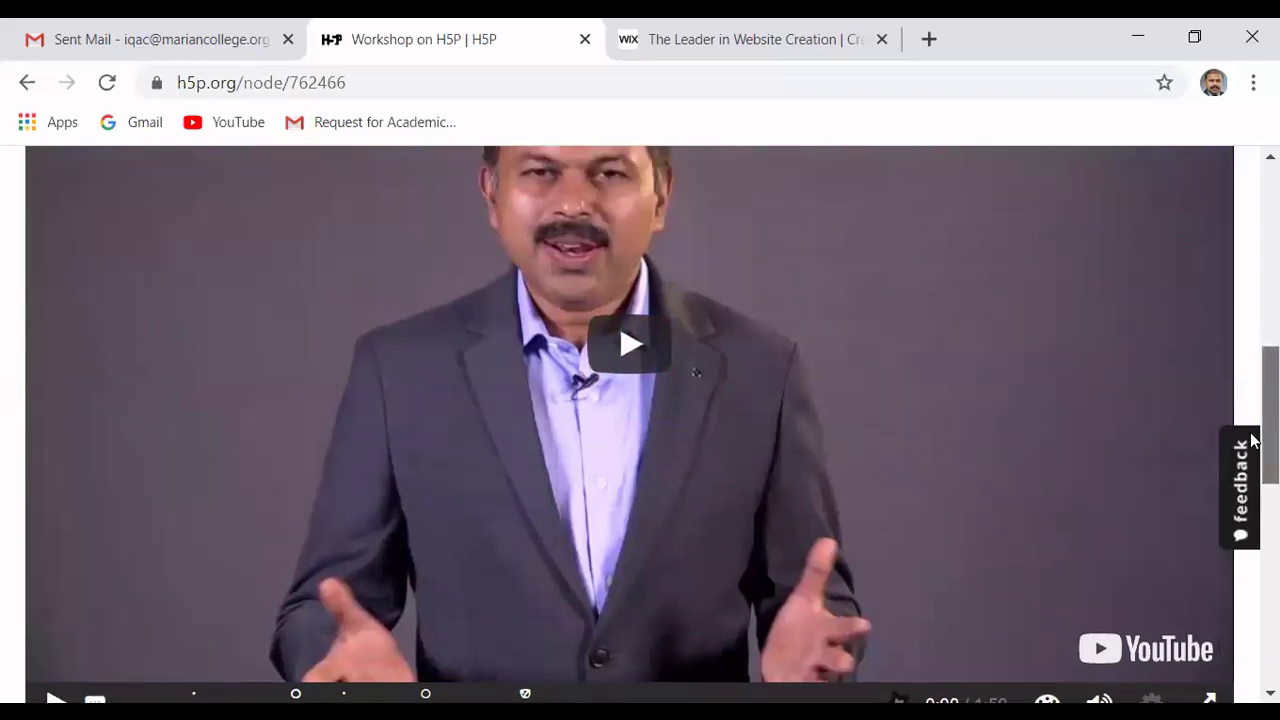
scroll(1252, 440, "up", 2)
scroll(1249, 443, "down", 3)
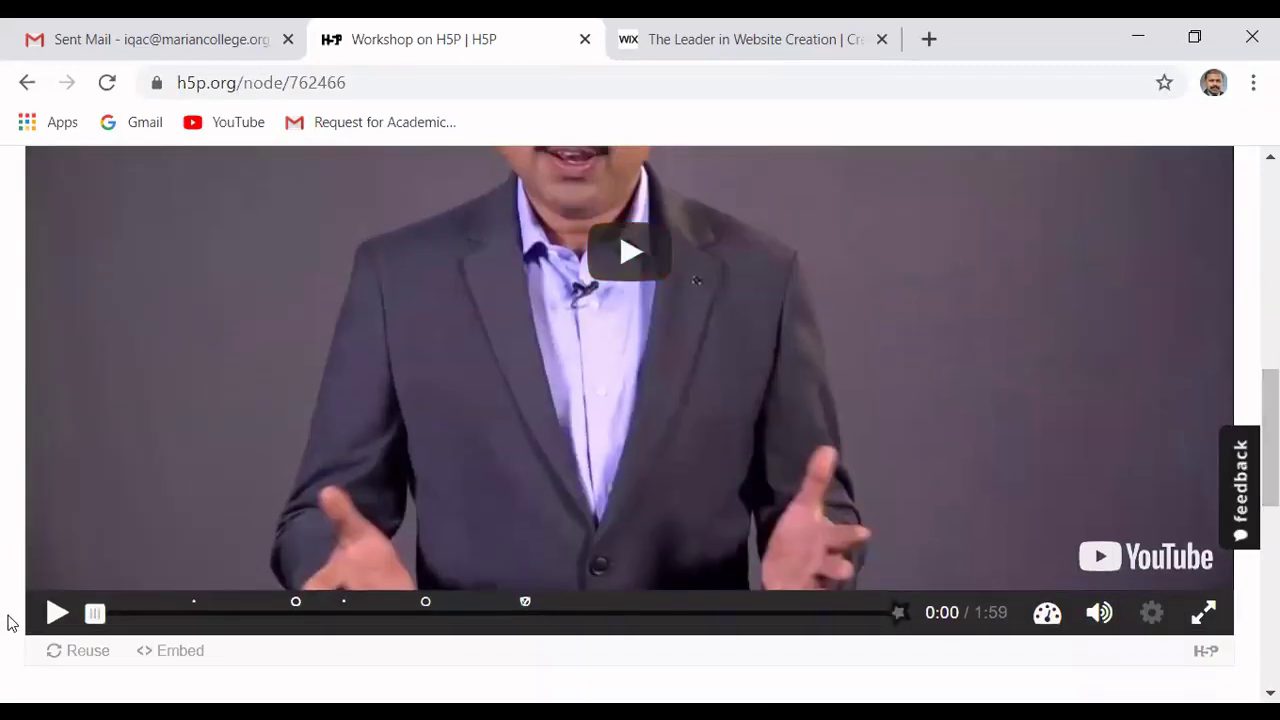
- Play the saved interactive video through its opening text and open the "Kuttikkanam" interaction to read its pop-up
left_click(55, 613)
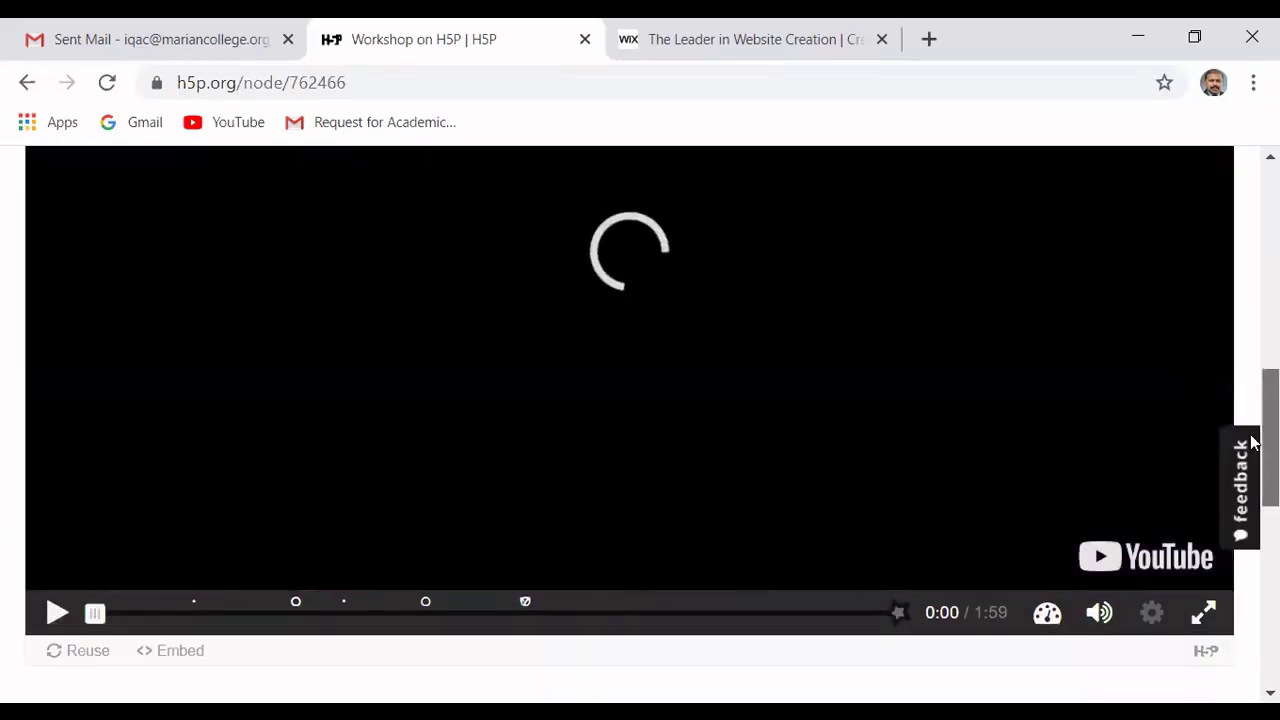
scroll(1252, 440, "up", 1)
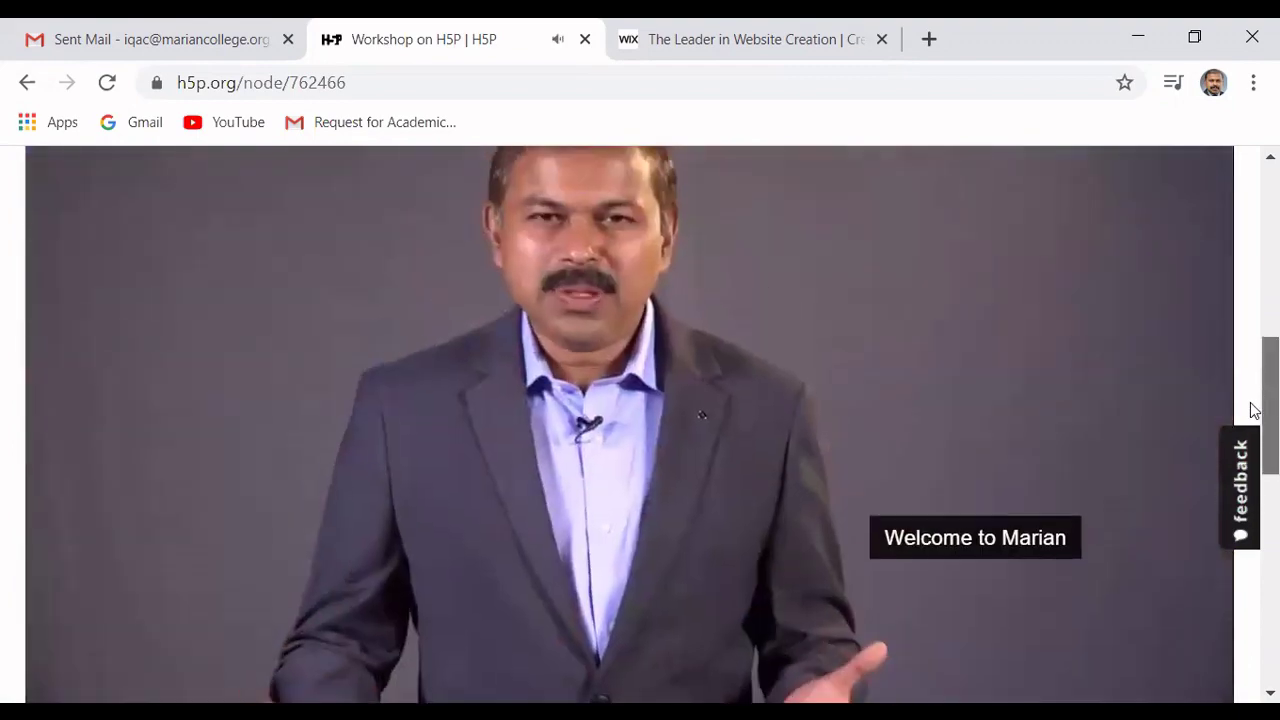
mouse_move(1254, 410)
left_mouse_down()
mouse_move(1255, 380)
mouse_move(1258, 440)
mouse_move(1249, 366)
mouse_move(1254, 430)
left_mouse_up()
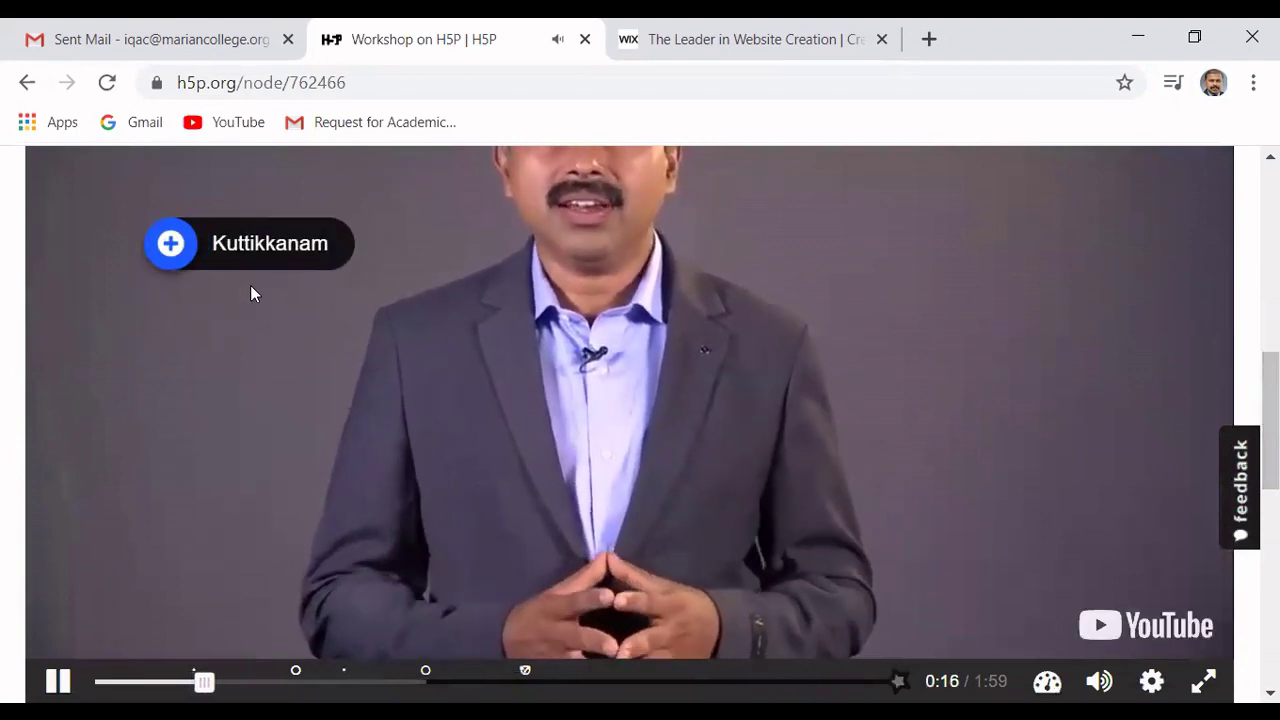
left_click(258, 255)
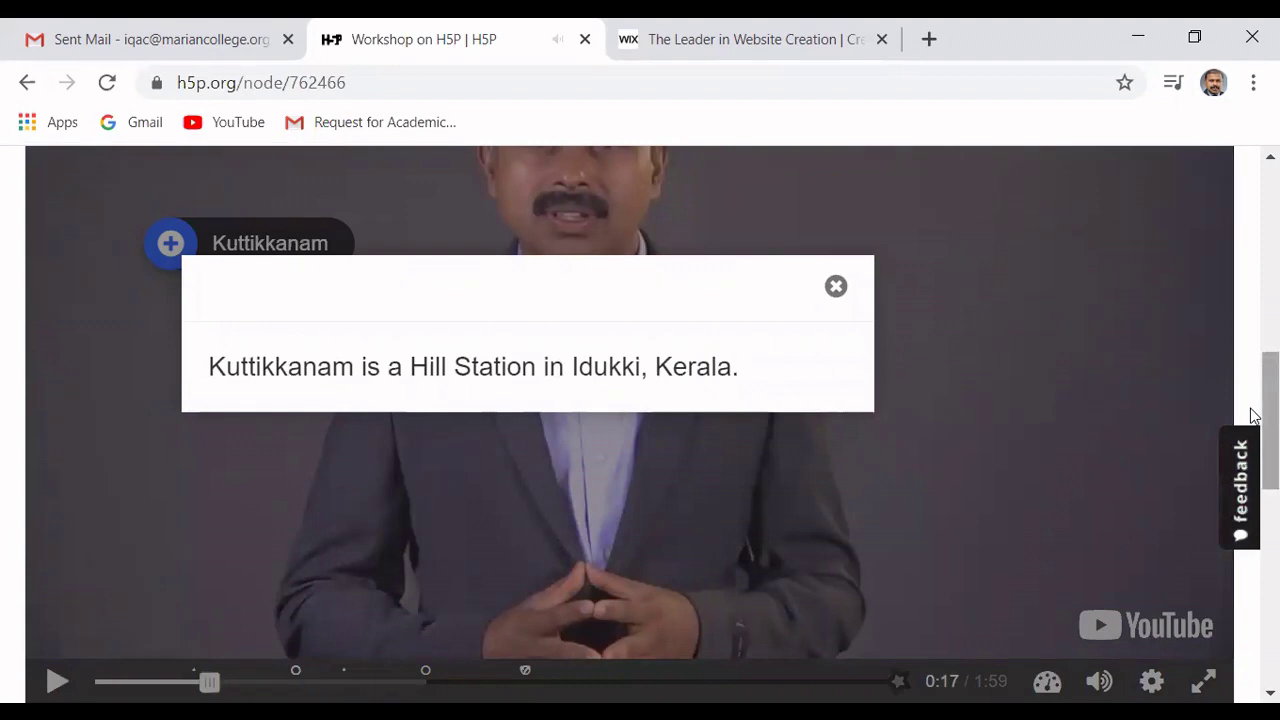
left_click_drag(1255, 415, 1253, 448)
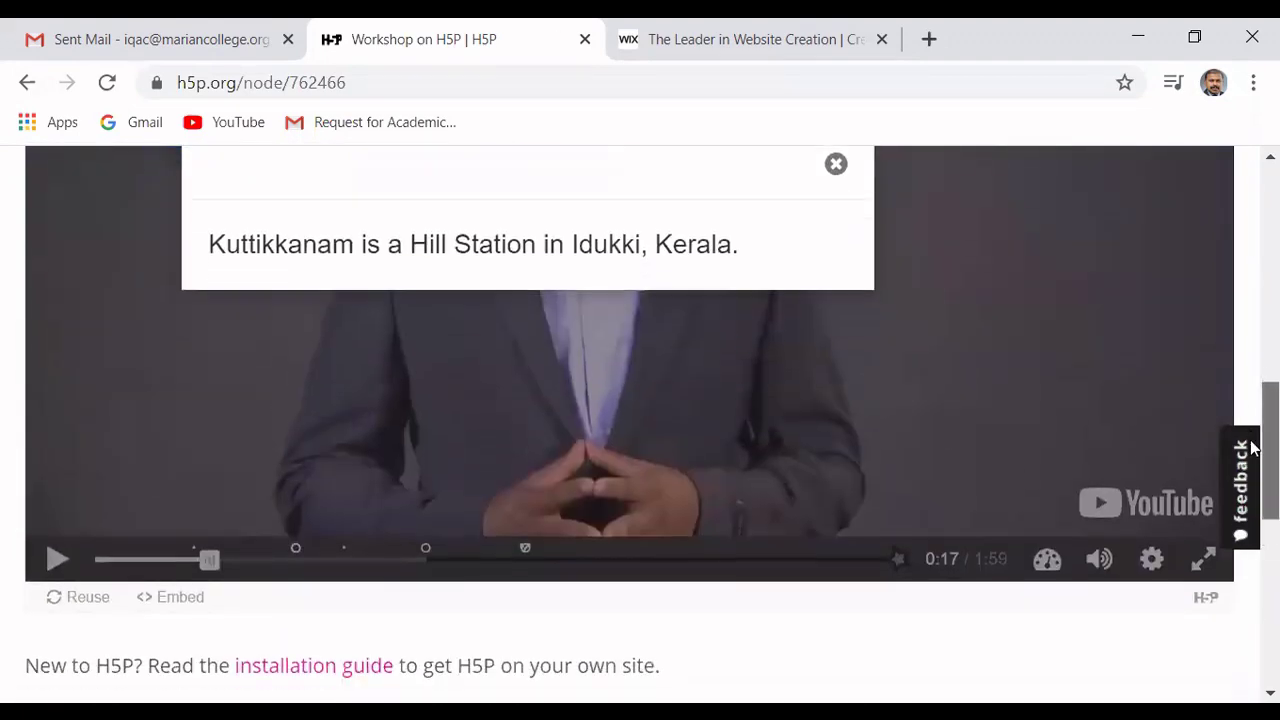